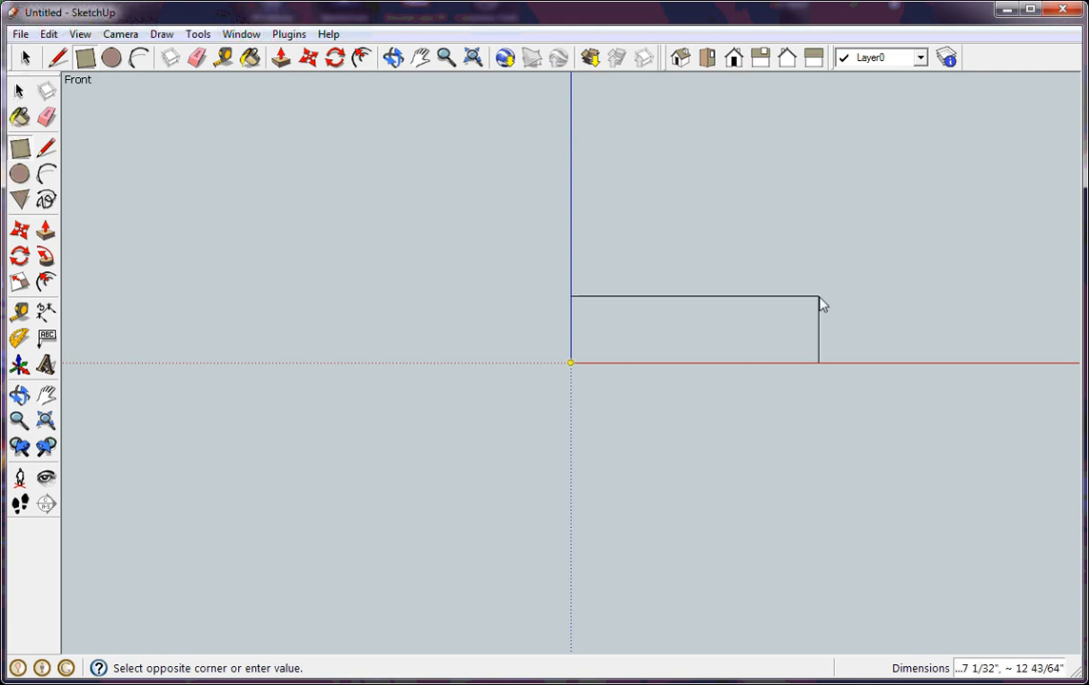
Step: Draw a rectangle from the origin, 8 inches wide and 4 inches high
{"action": "left_click", "coordinate": [819, 297]}
{"action": "type", "text": "4"}
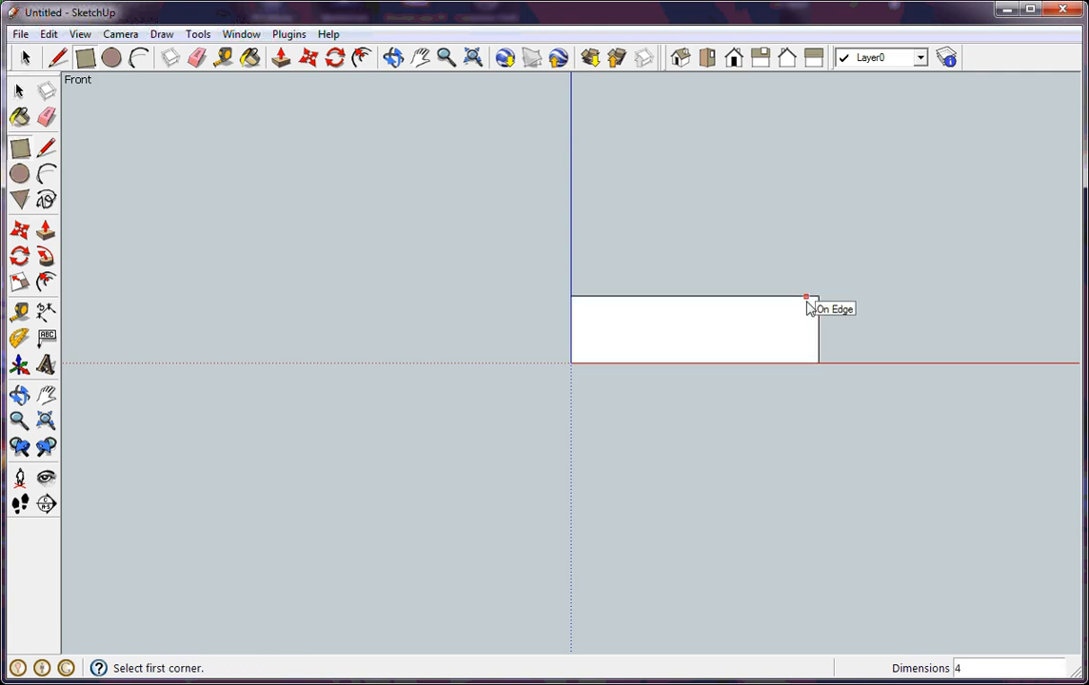
{"action": "type", "text": ", 8"}
{"action": "key", "text": "Return"}
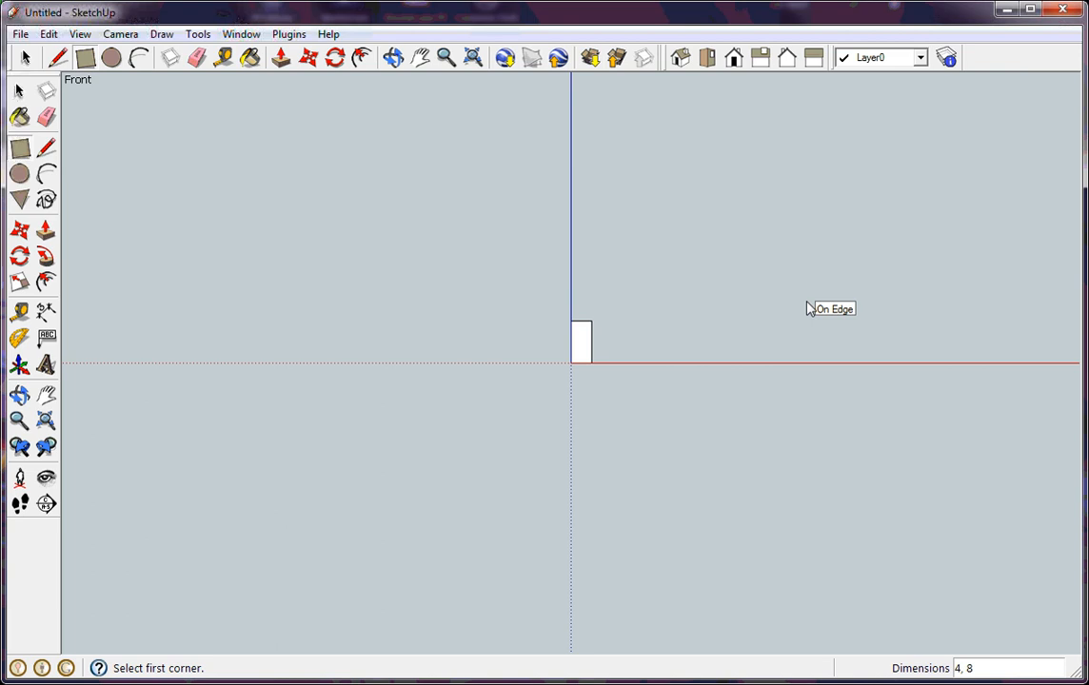
{"action": "type", "text": "8,4"}
{"action": "key", "text": "Return"}
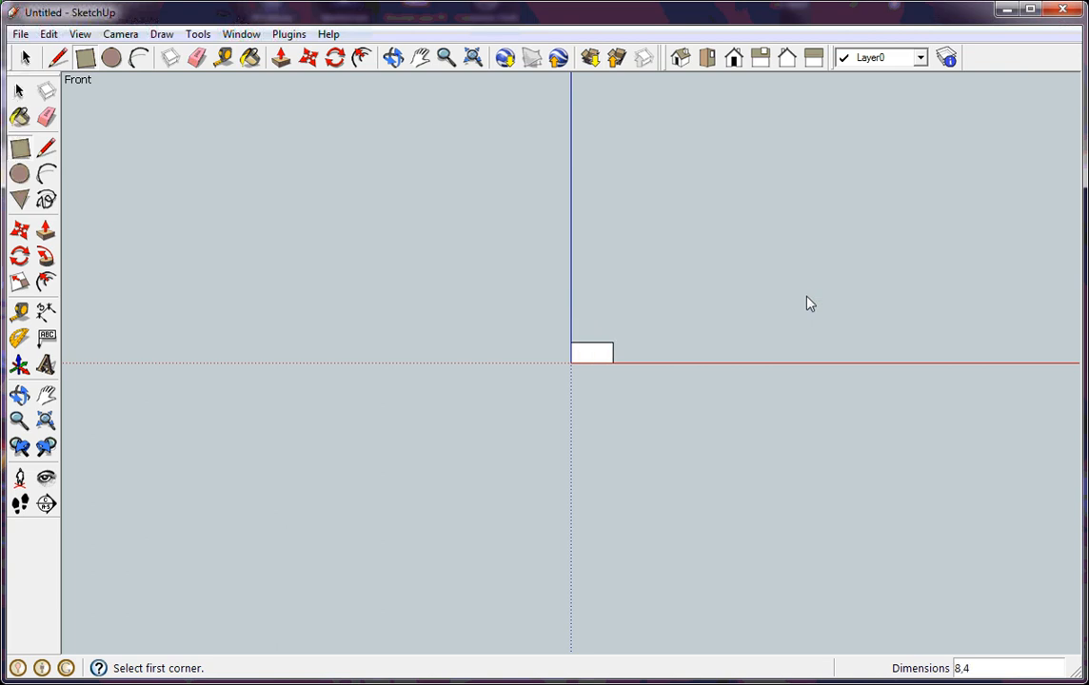
Step: Push/Pull the rectangle's back face out 1/2" to give the board thickness, and fit the board to the view
{"action": "left_click", "coordinate": [796, 60]}
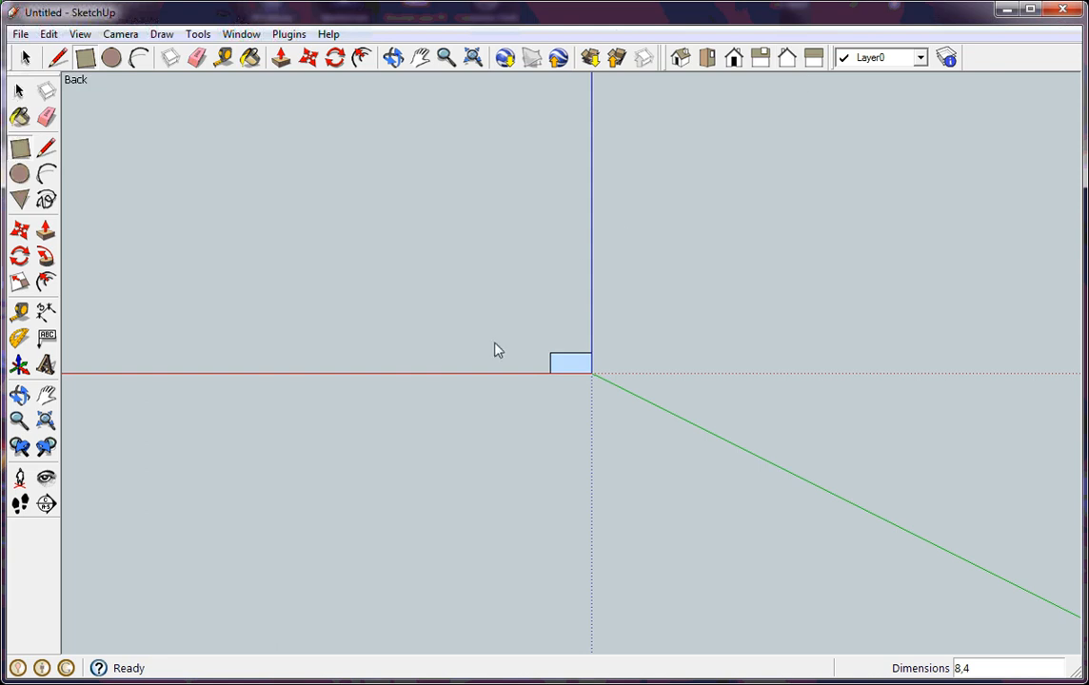
{"action": "left_click", "coordinate": [395, 58]}
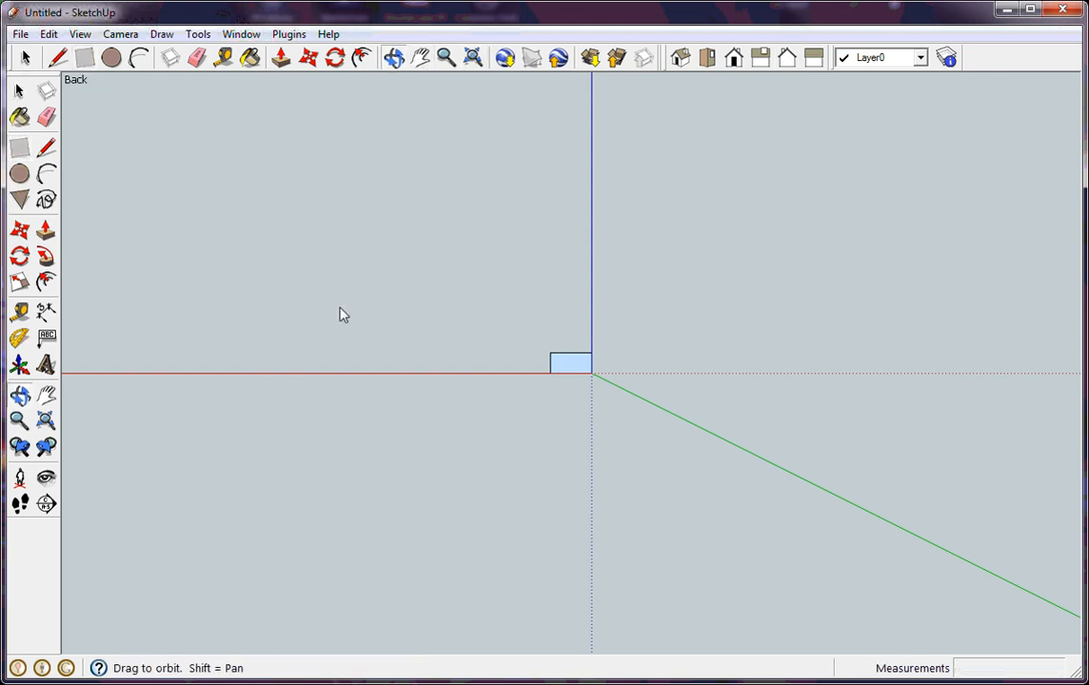
{"action": "left_click_drag", "start_coordinate": [342, 315], "coordinate": [532, 340]}
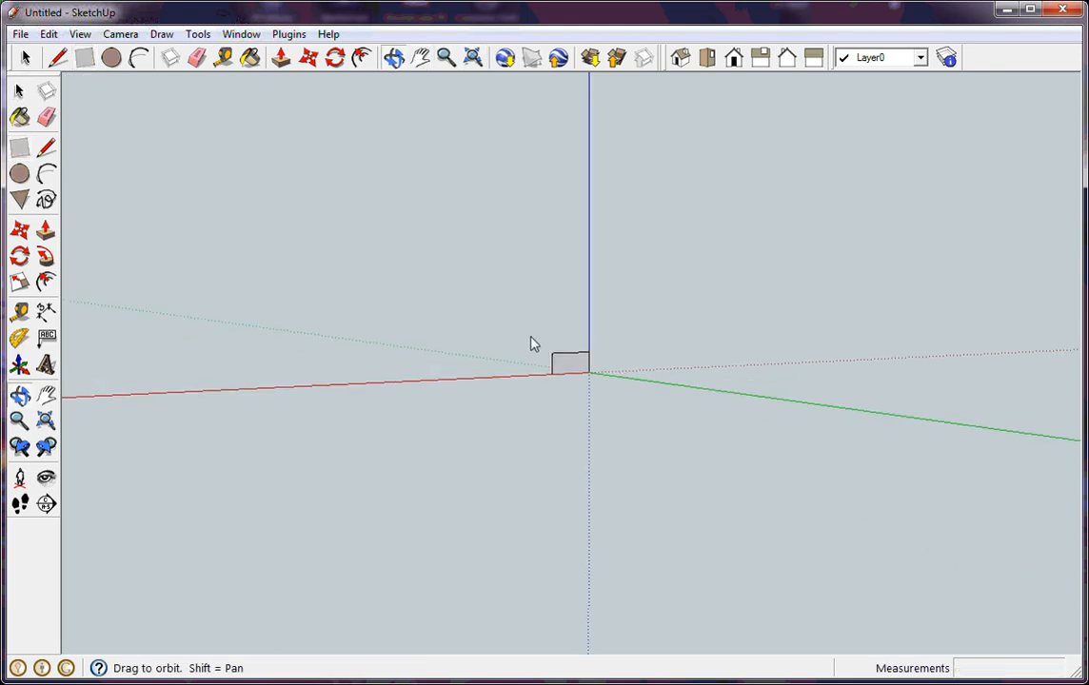
{"action": "left_click", "coordinate": [281, 59]}
{"action": "left_click", "coordinate": [574, 364]}
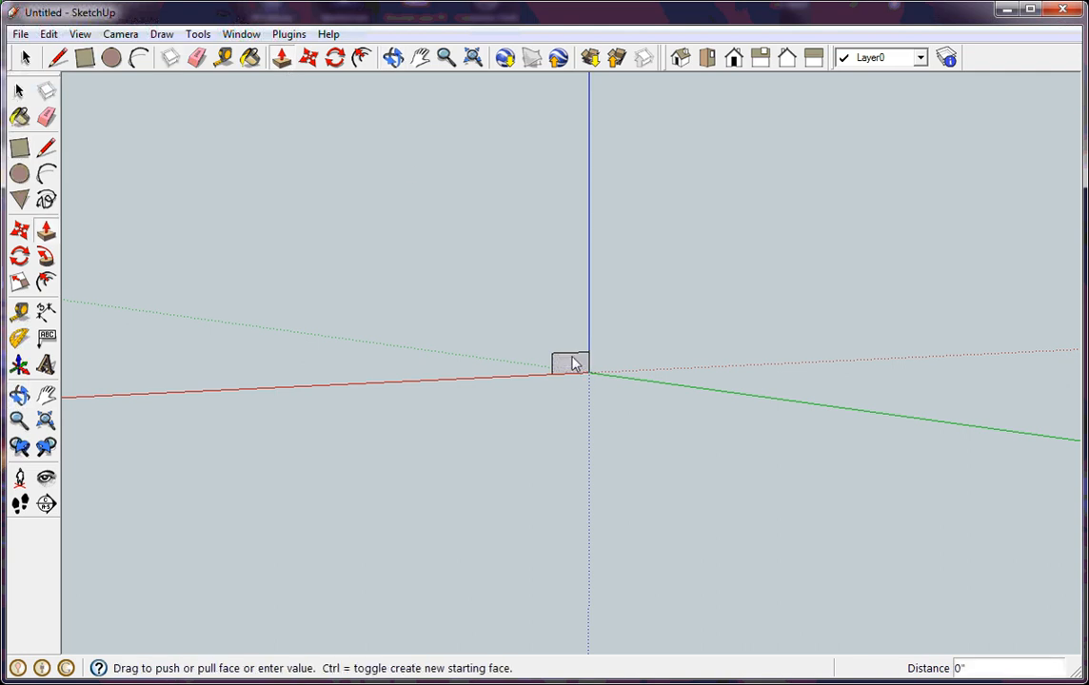
{"action": "left_click", "coordinate": [584, 366]}
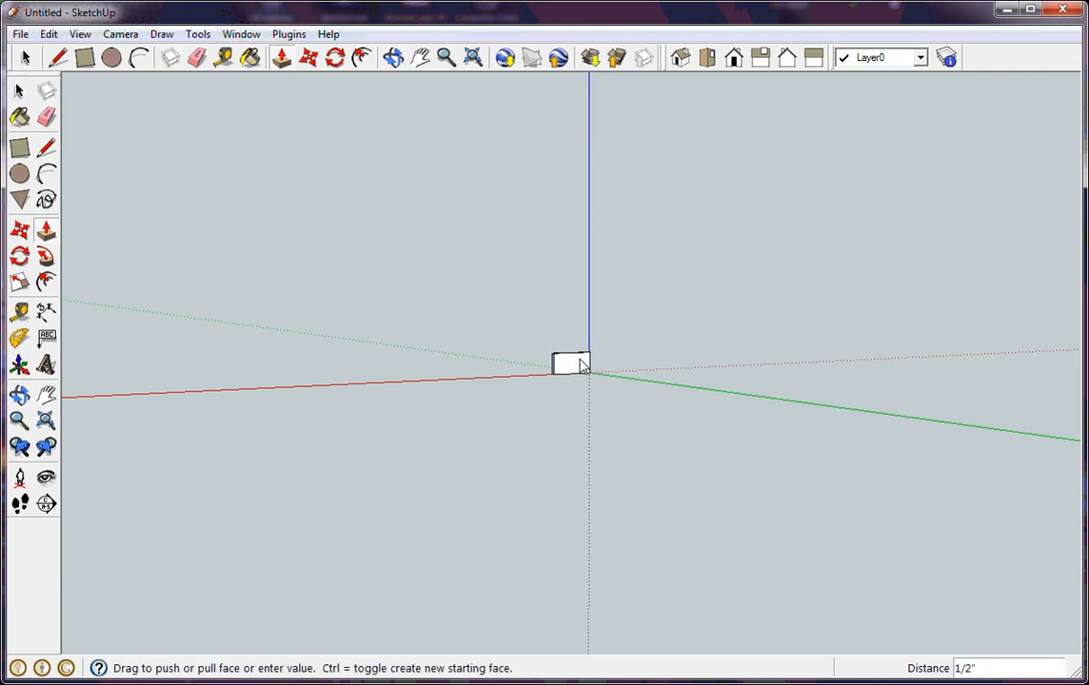
{"action": "left_click", "coordinate": [472, 59]}
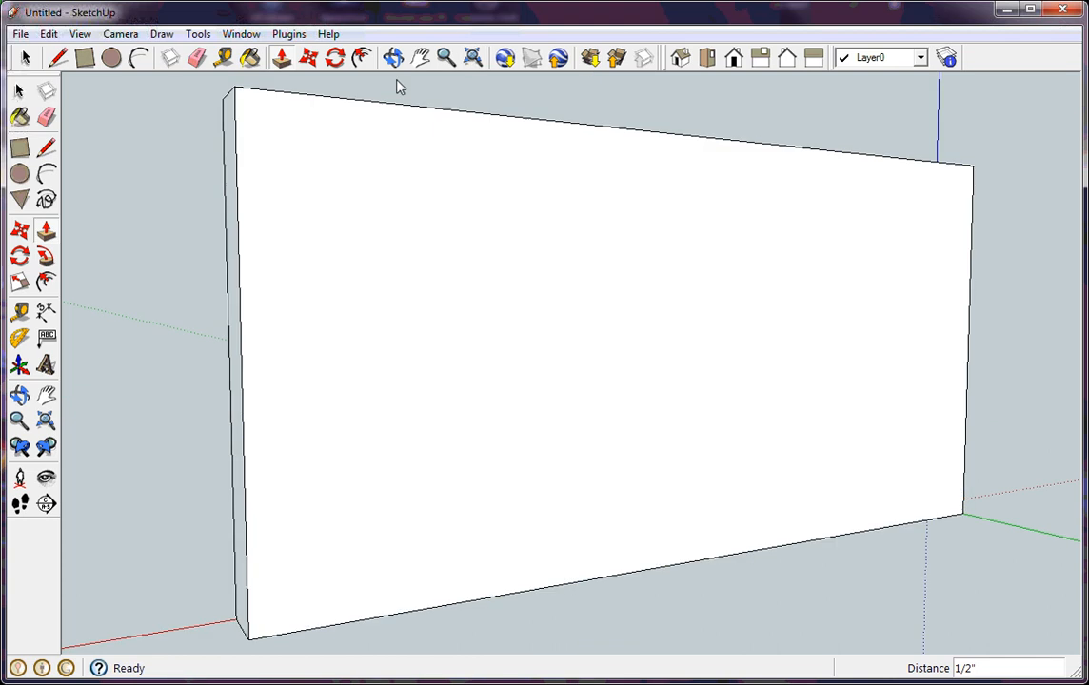
Step: In the front view, place a vertical guide 0.5" in from the board's left edge
{"action": "left_click", "coordinate": [729, 67]}
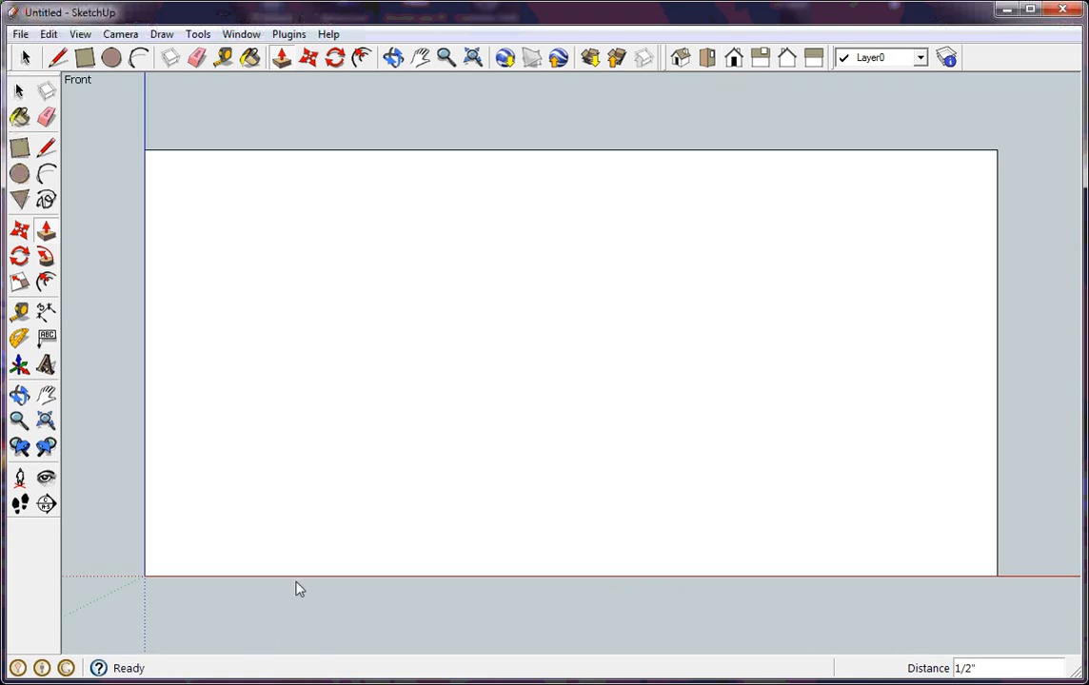
{"action": "left_click", "coordinate": [198, 488]}
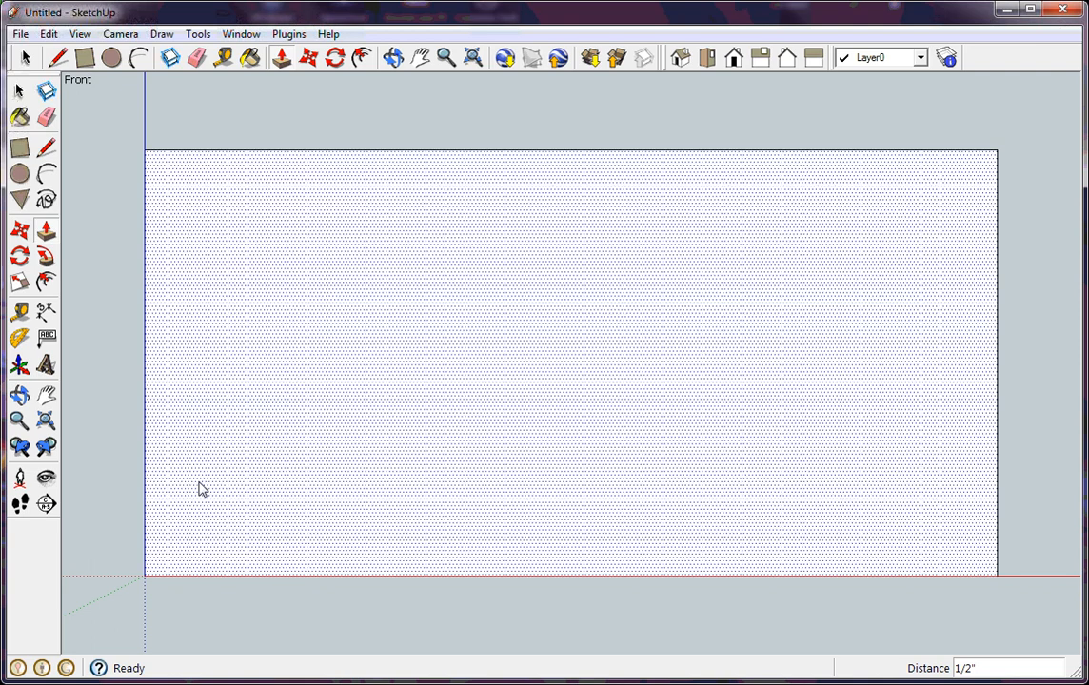
{"action": "left_click", "coordinate": [224, 59]}
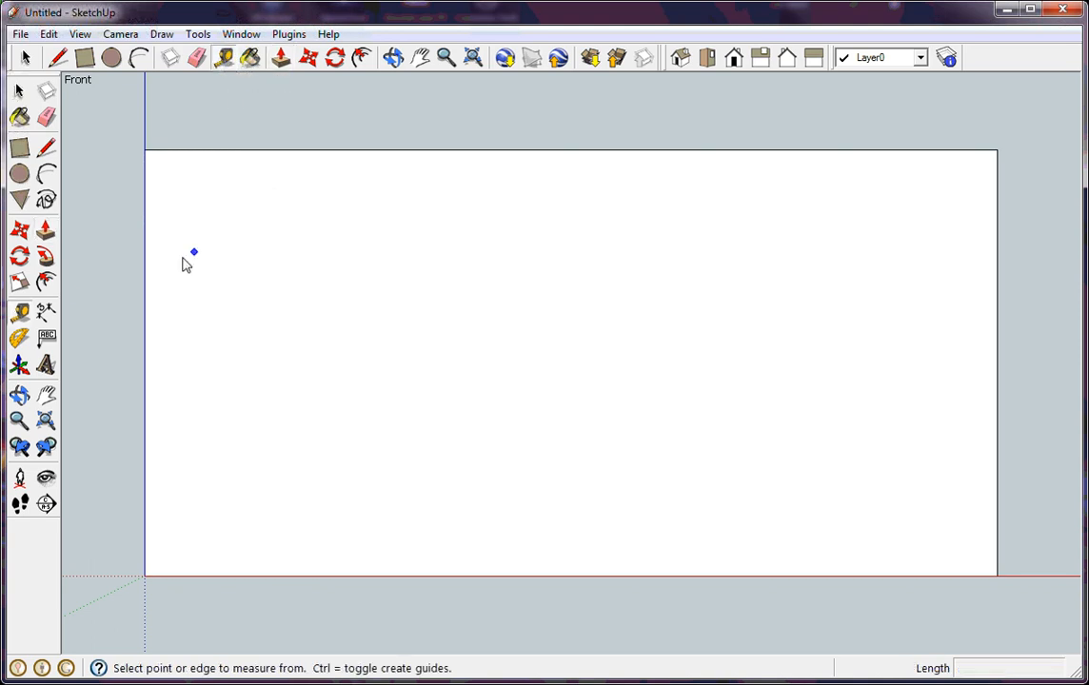
{"action": "left_click", "coordinate": [145, 257]}
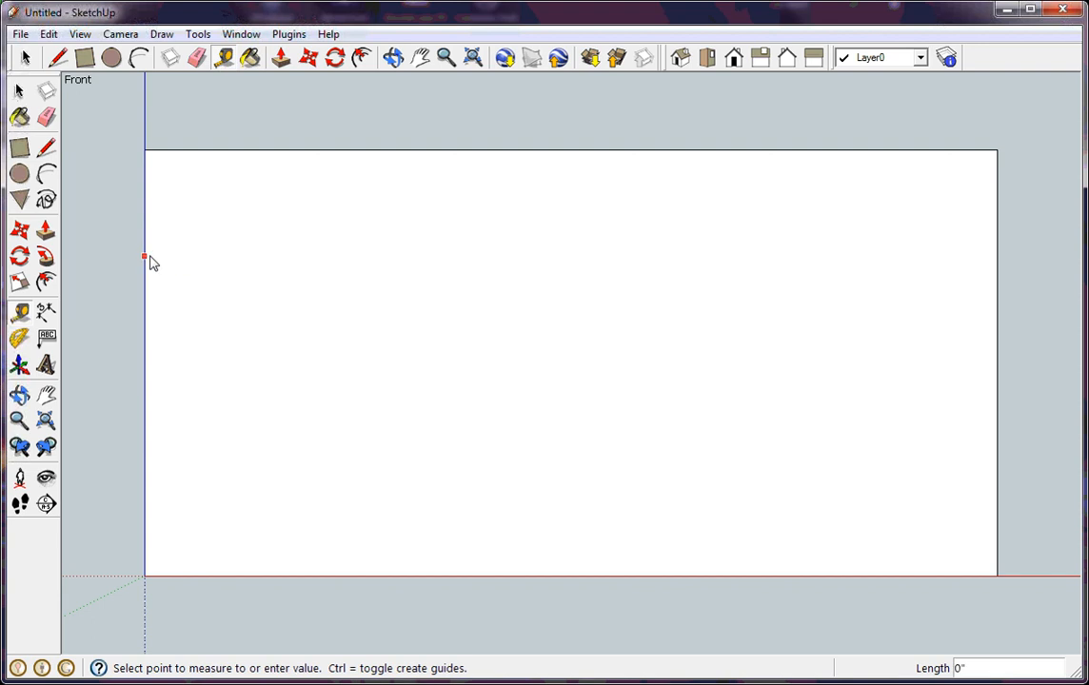
{"action": "type", "text": ".5"}
{"action": "key", "text": "Return"}
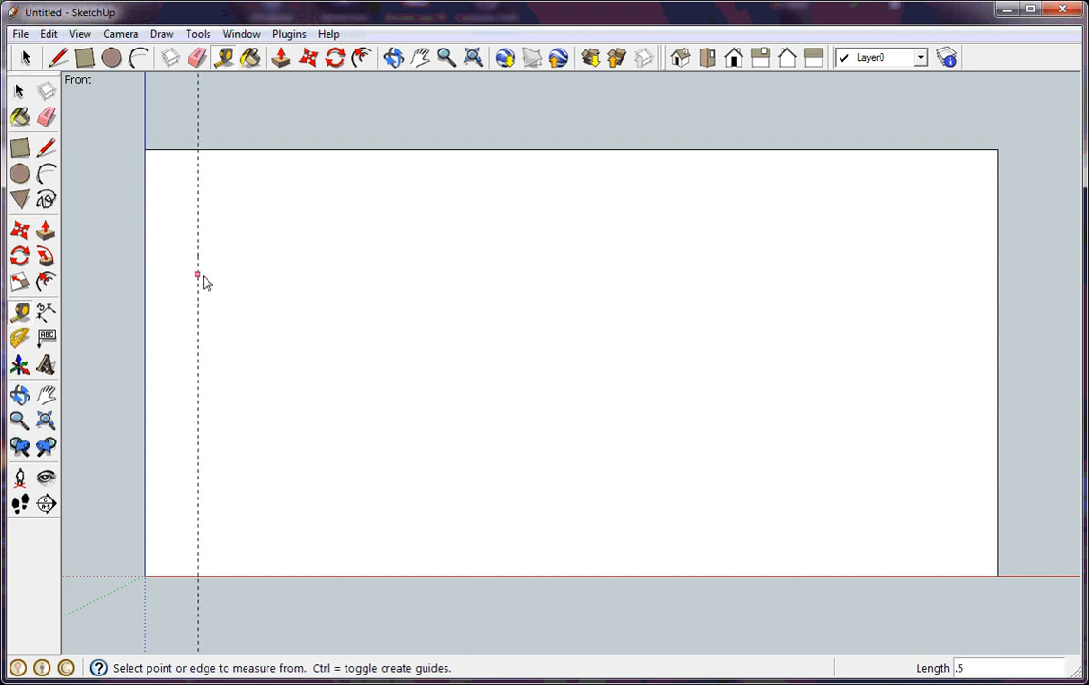
Step: Place a horizontal guide 0.25" below the board's top edge and another 0.5" below that guide
{"action": "left_click", "coordinate": [178, 153]}
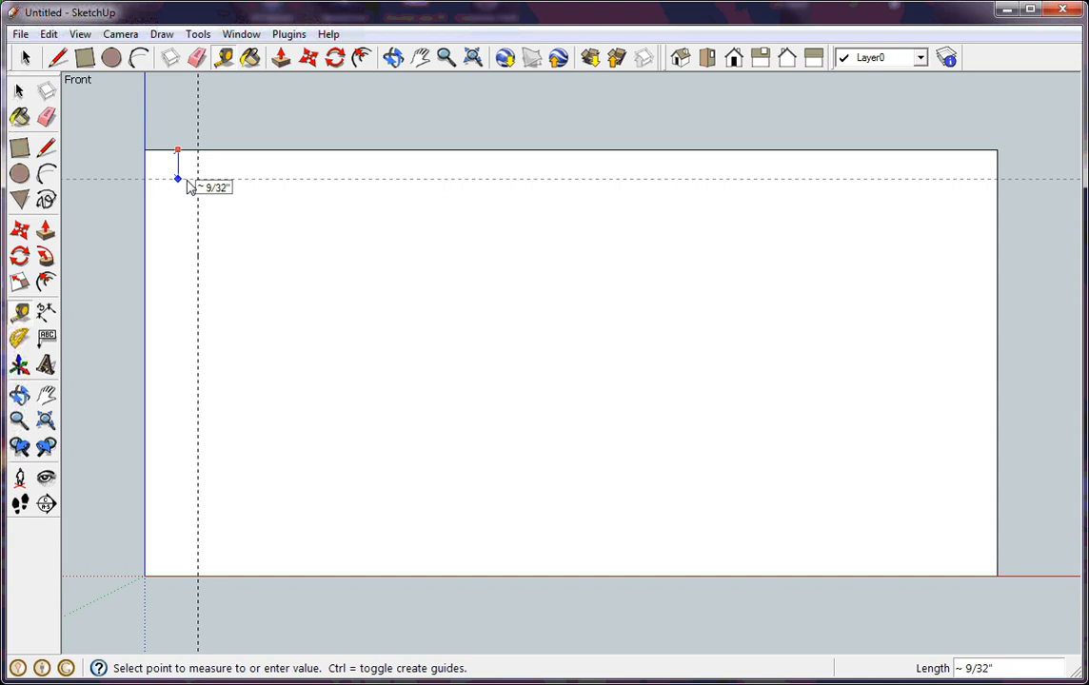
{"action": "type", "text": ".3"}
{"action": "key", "text": "Return"}
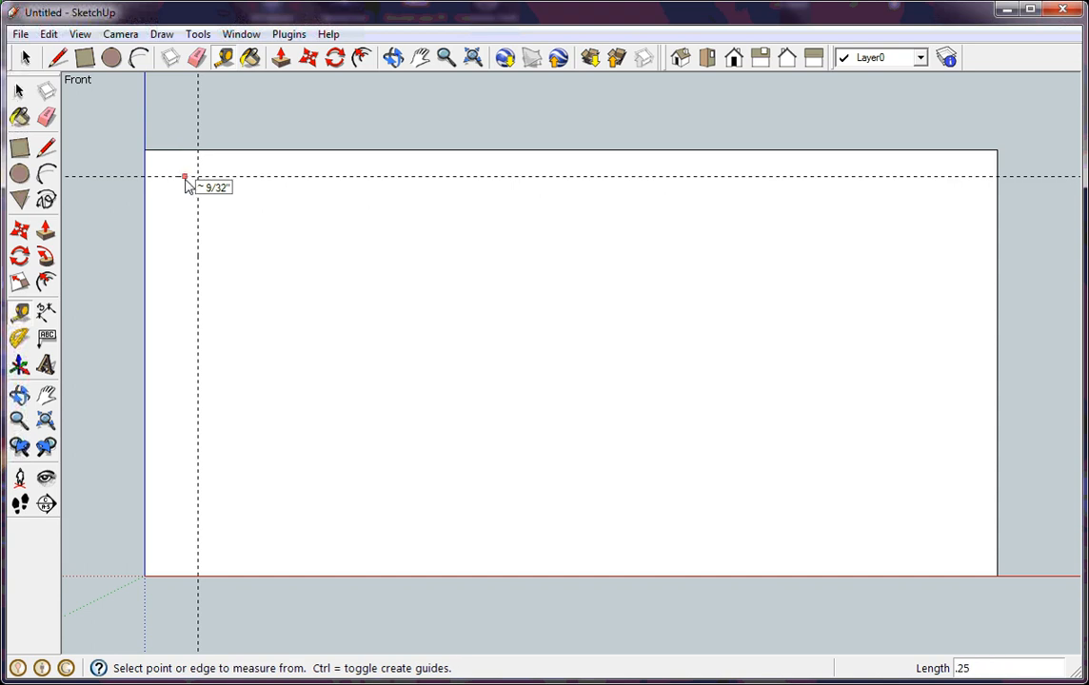
{"action": "left_click", "coordinate": [182, 176]}
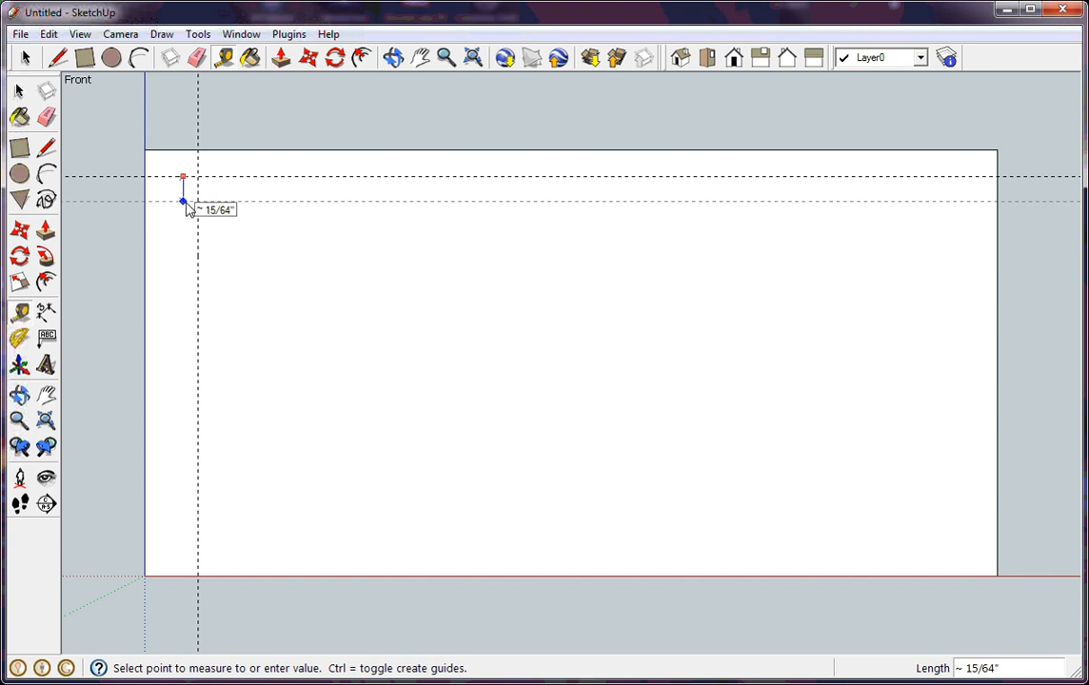
{"action": "type", "text": ".5"}
{"action": "key", "text": "Return"}
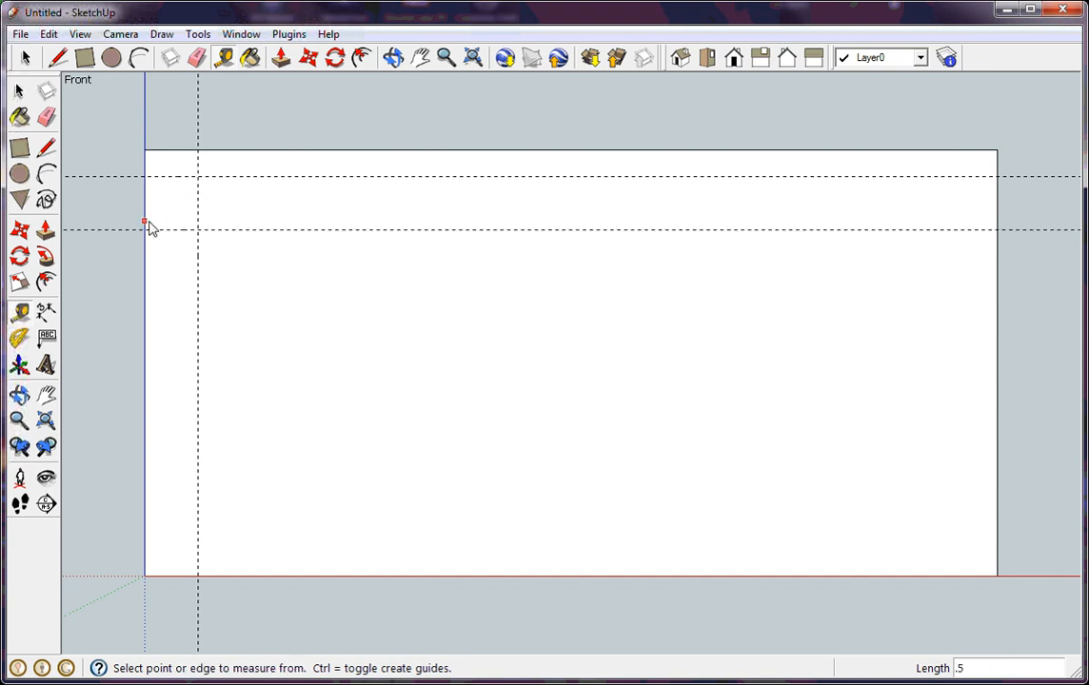
Step: Continue the horizontal guides down the board's face, alternating 0.25" and 0.5" spacing
{"action": "left_click", "coordinate": [180, 230]}
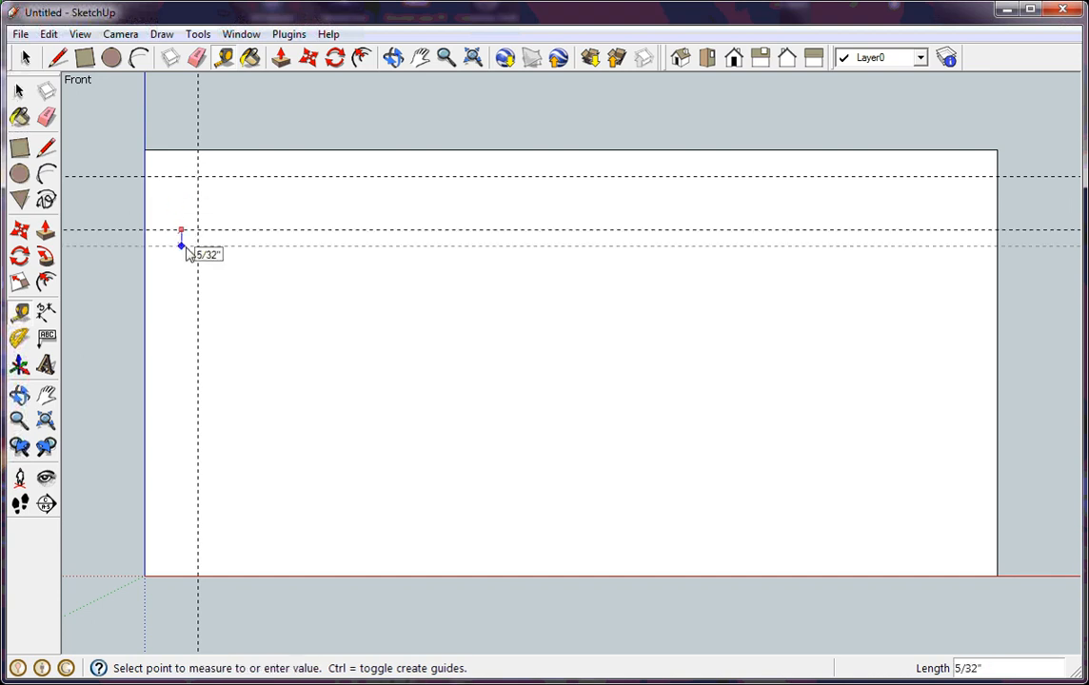
{"action": "type", "text": ".25"}
{"action": "key", "text": "Return"}
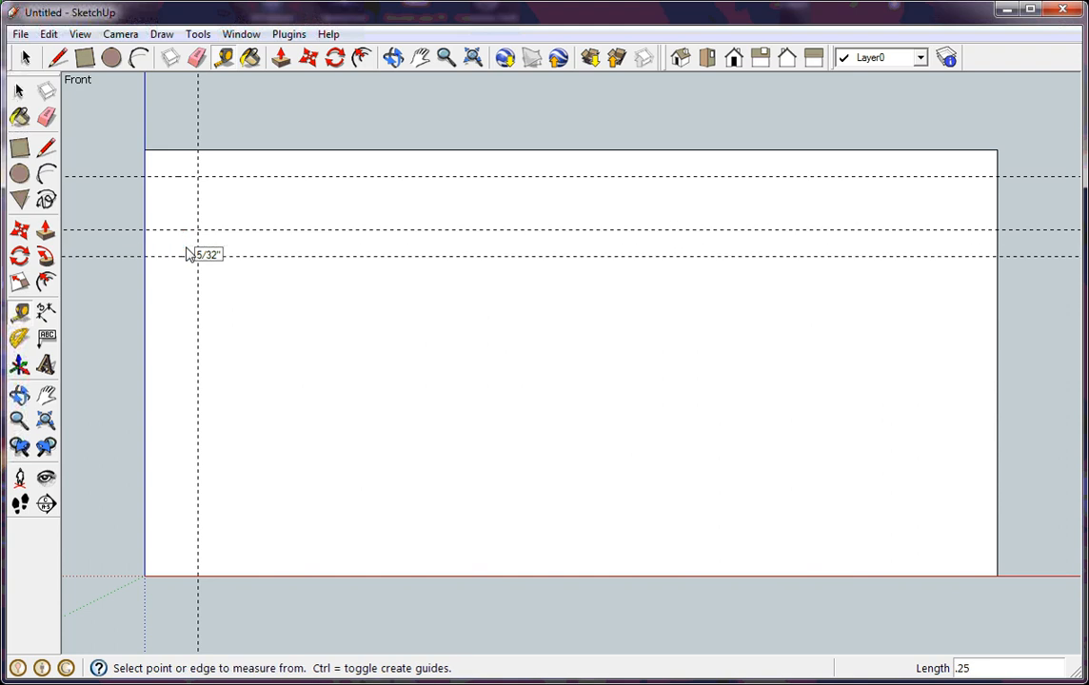
{"action": "left_click", "coordinate": [172, 256]}
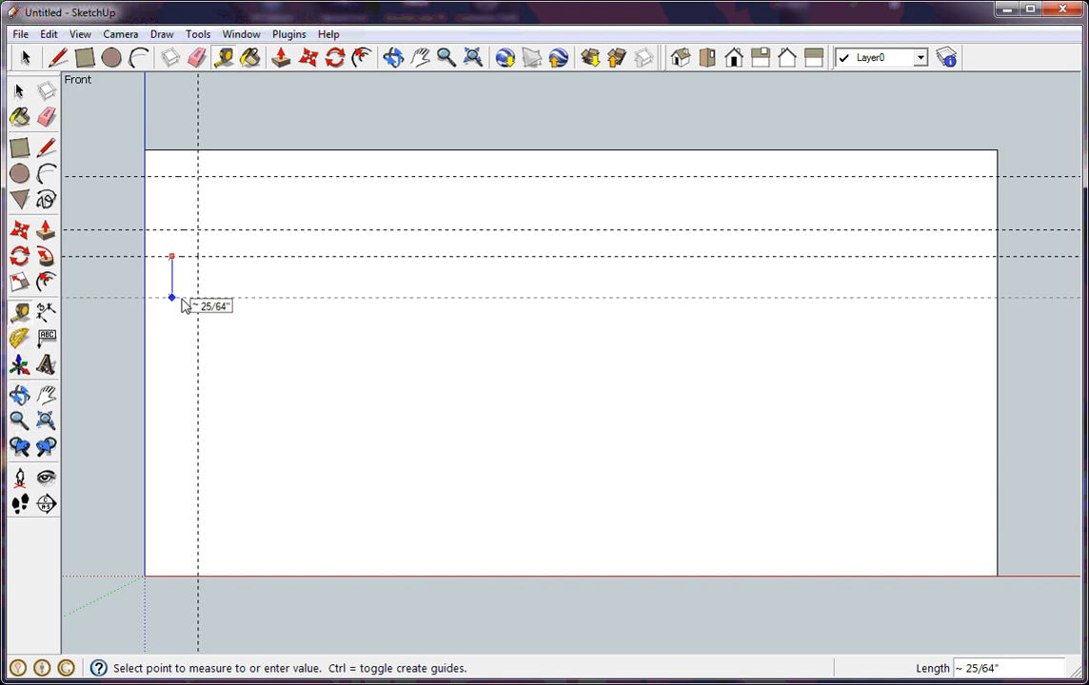
{"action": "type", "text": ".5"}
{"action": "key", "text": "Return"}
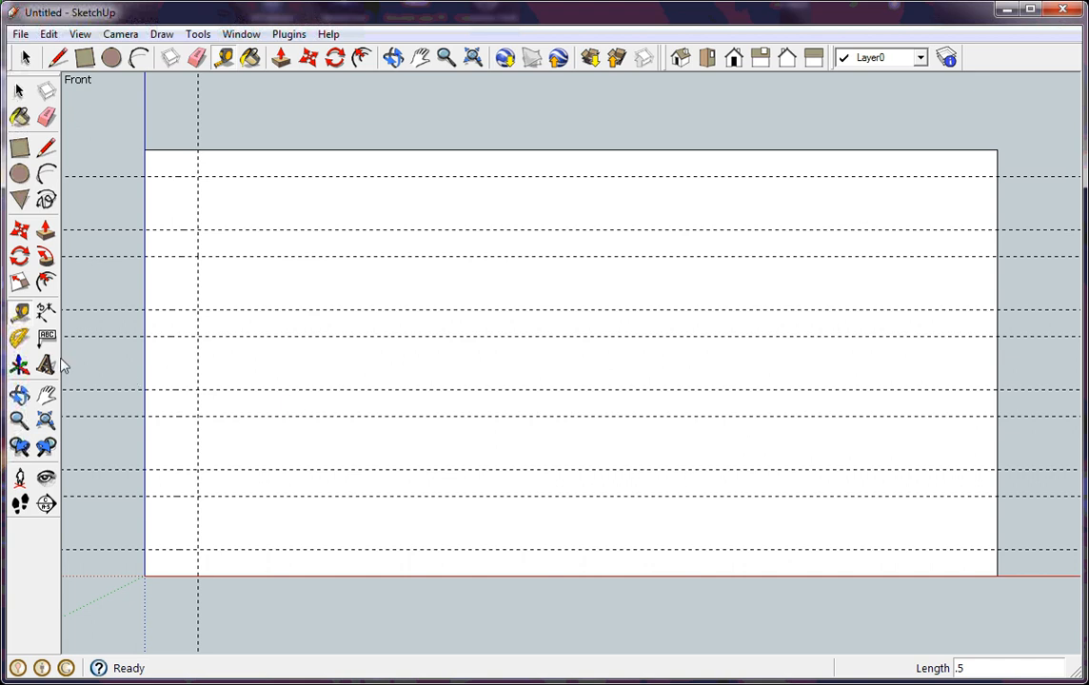
Step: Create an angled guide rising 10° from the intersection of the lowest horizontal guide and the board's left edge
{"action": "left_click", "coordinate": [20, 338]}
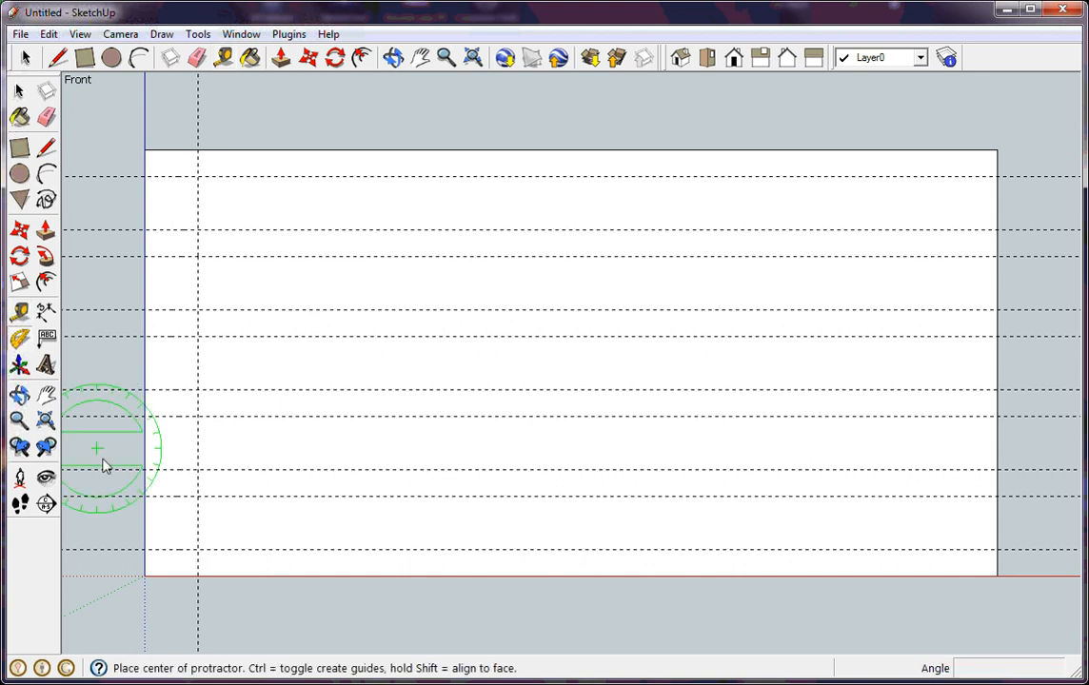
{"action": "left_click", "coordinate": [145, 552]}
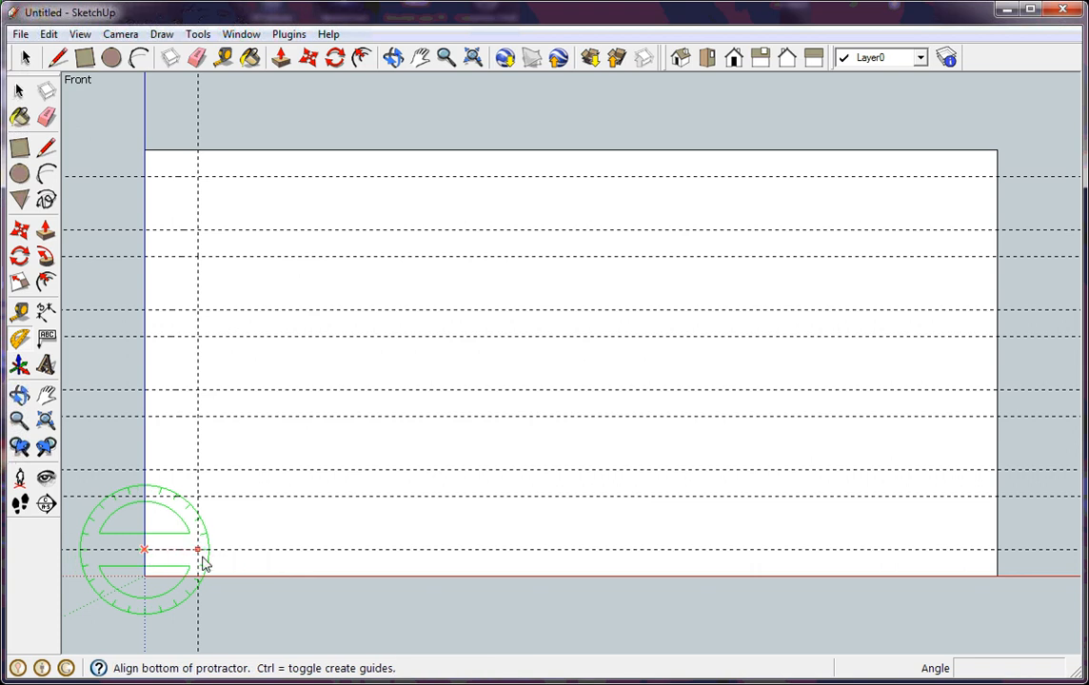
{"action": "left_click", "coordinate": [198, 552]}
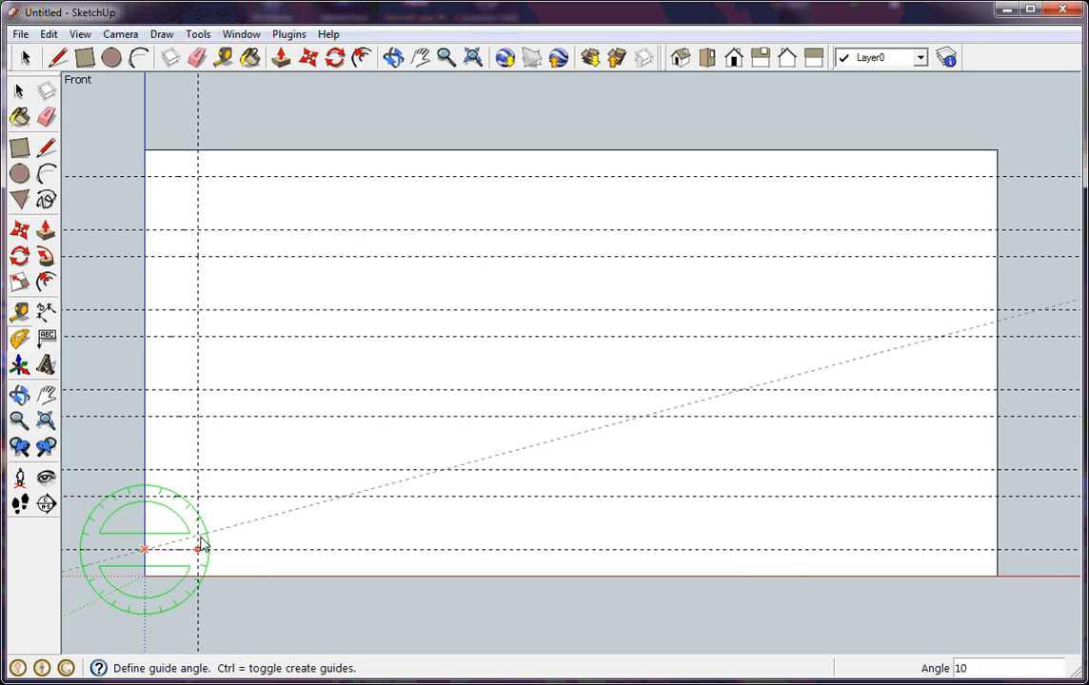
{"action": "type", "text": "10"}
{"action": "key", "text": "Return"}
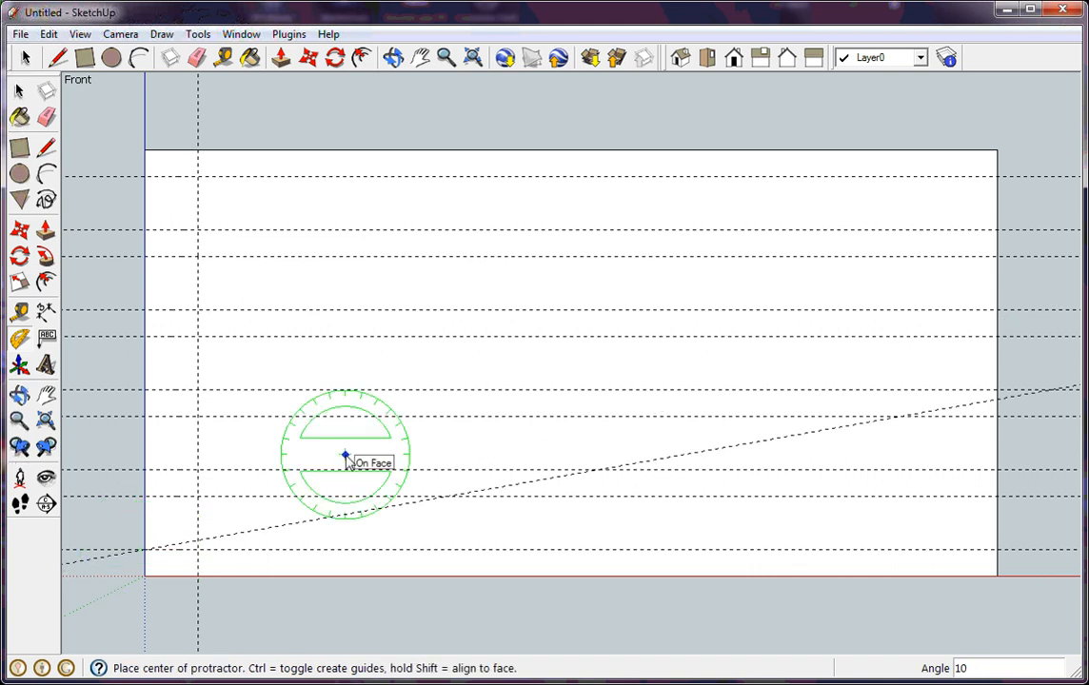
Step: Create an angled guide sloping 10° downward from where the second-lowest horizontal guide meets the board's left edge
{"action": "left_click", "coordinate": [144, 499]}
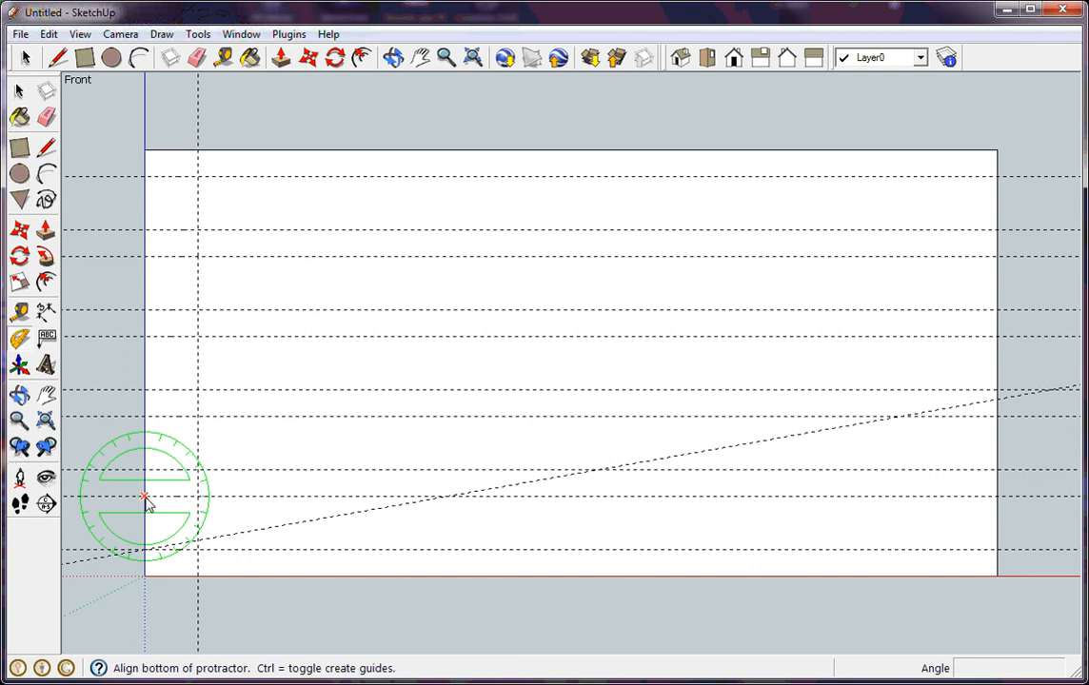
{"action": "left_click", "coordinate": [198, 497]}
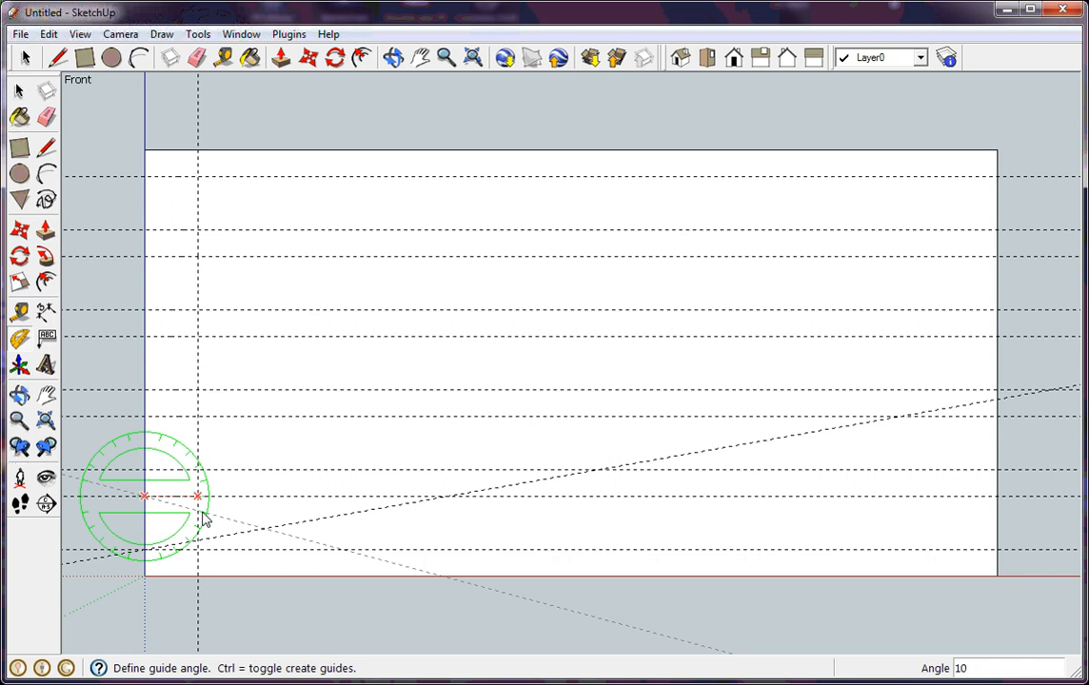
{"action": "left_click", "coordinate": [204, 516]}
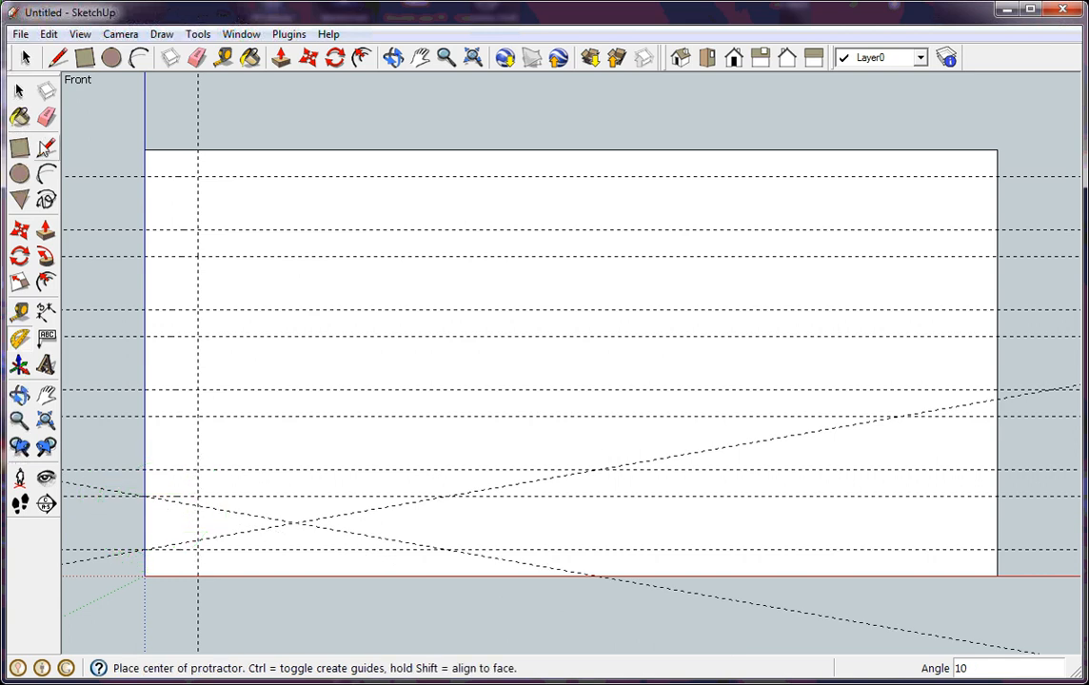
Step: Draw two lines along the angled guides, each running from the board's left edge to the vertical guide
{"action": "left_click", "coordinate": [26, 59]}
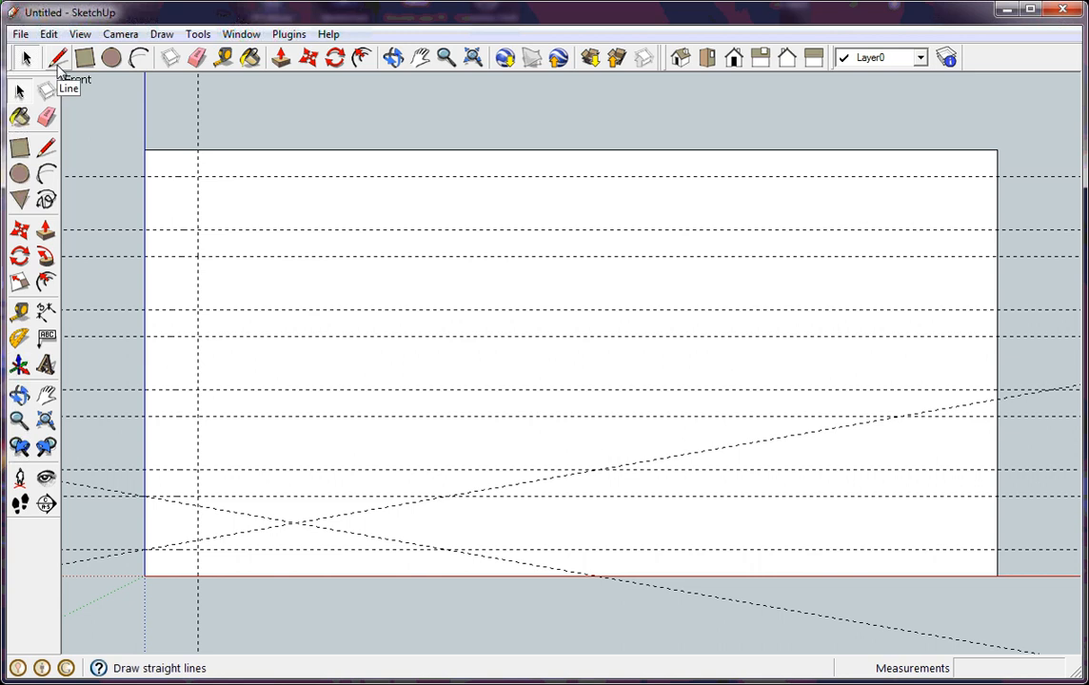
{"action": "left_click", "coordinate": [57, 59]}
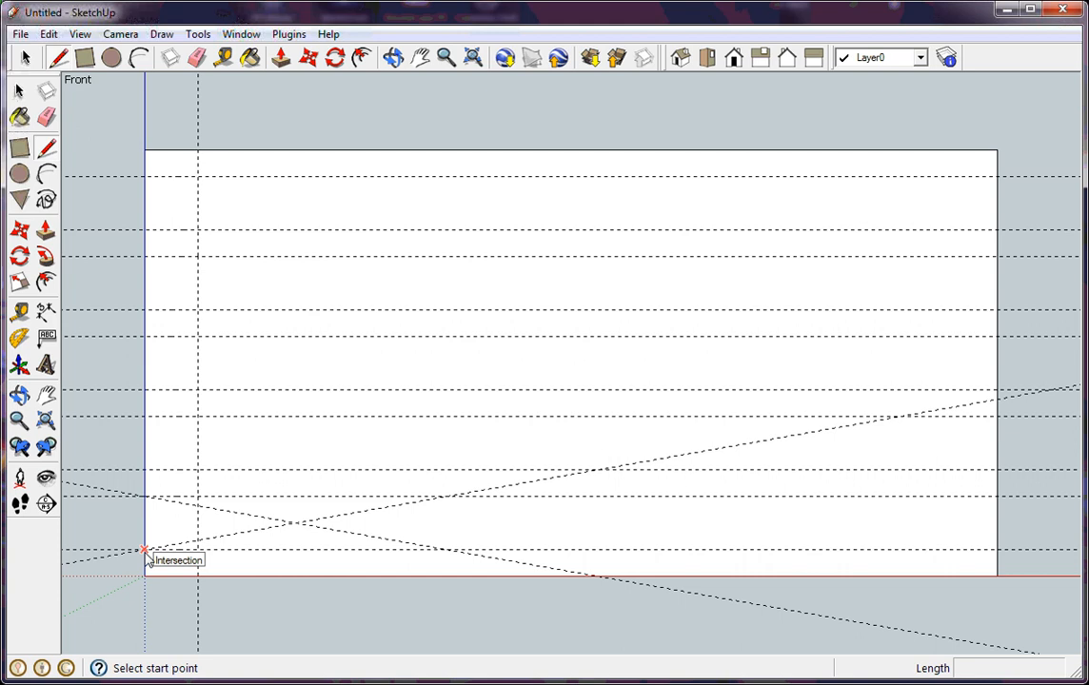
{"action": "left_click", "coordinate": [144, 551]}
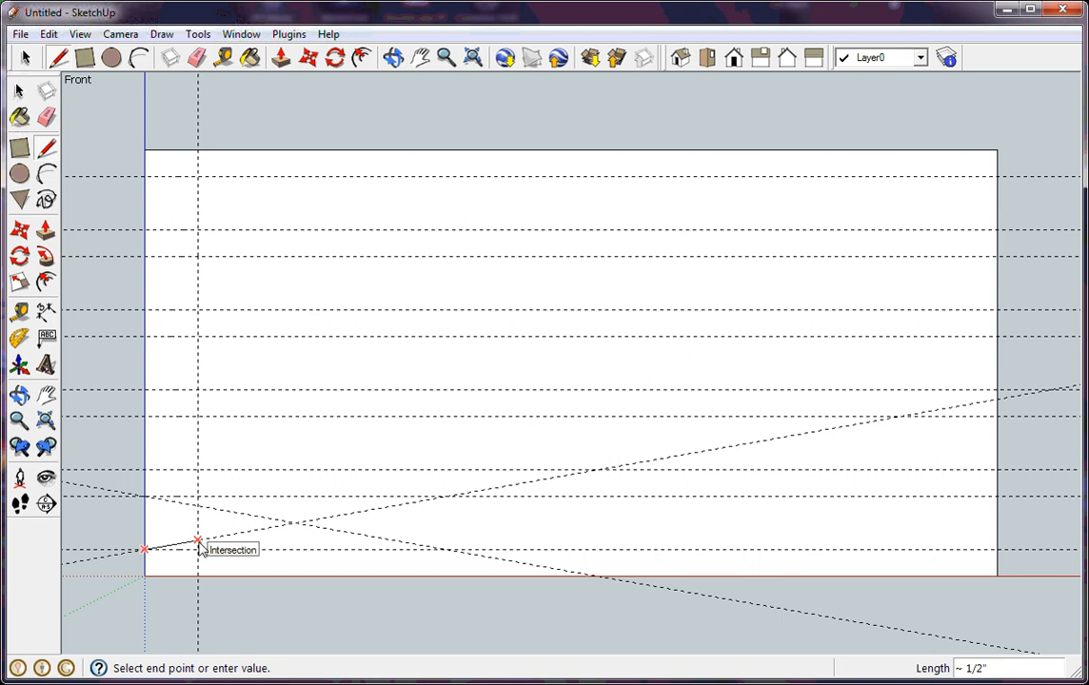
{"action": "left_click", "coordinate": [197, 542]}
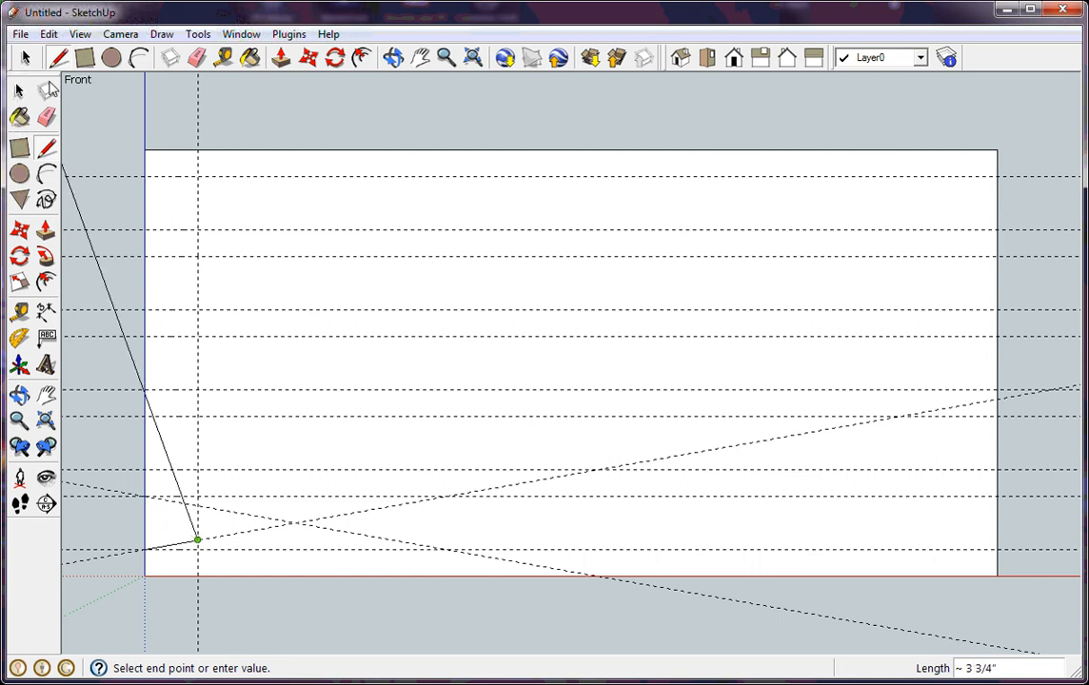
{"action": "left_click", "coordinate": [58, 57]}
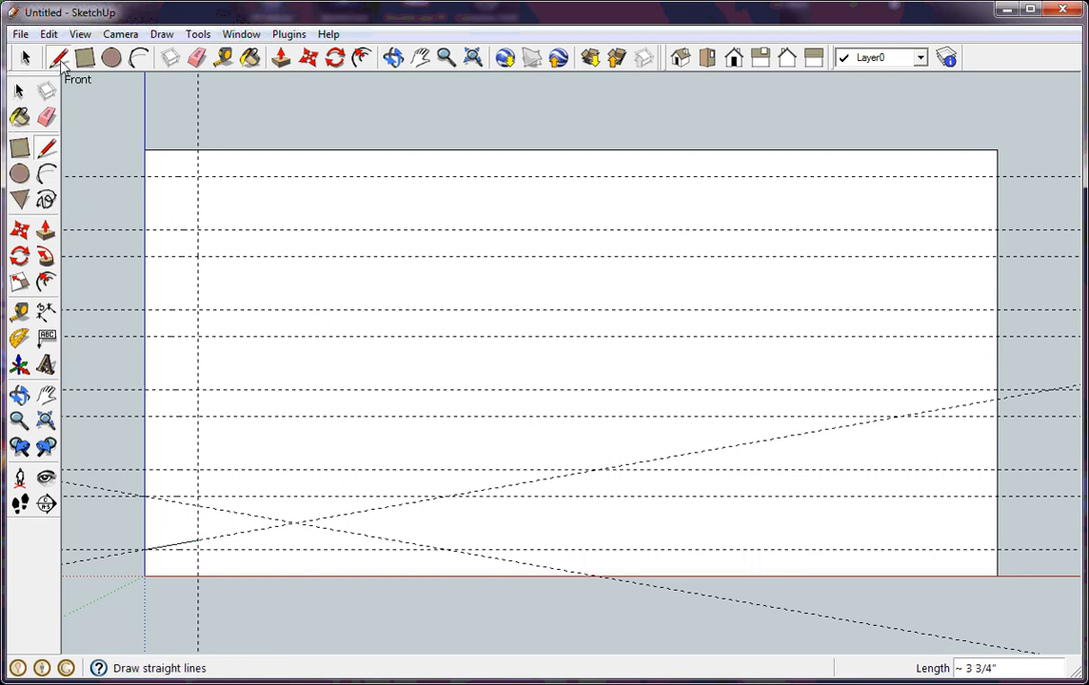
{"action": "left_click", "coordinate": [145, 497]}
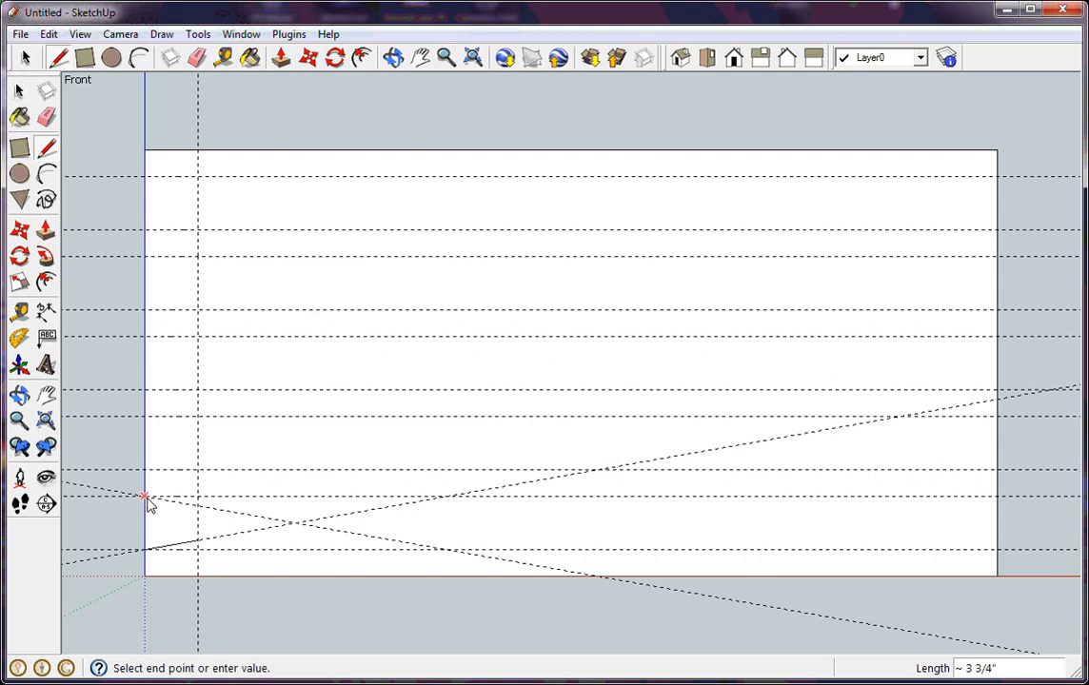
{"action": "left_click", "coordinate": [197, 506]}
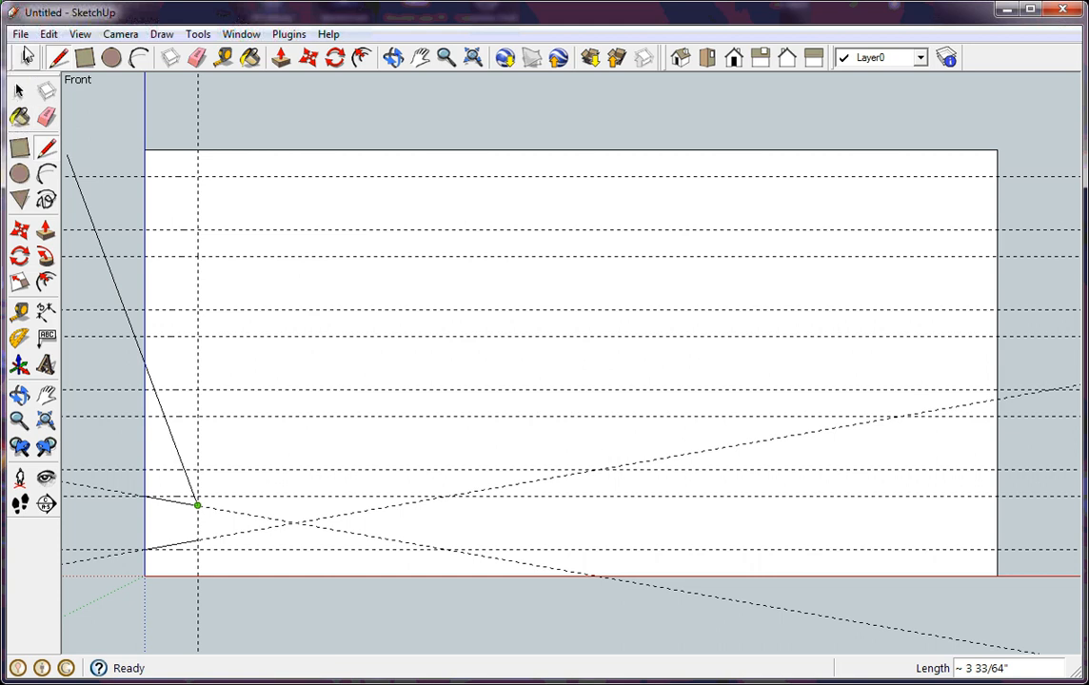
Step: Delete both angled guides, keeping the two sloped lines drawn over them
{"action": "left_click", "coordinate": [27, 57]}
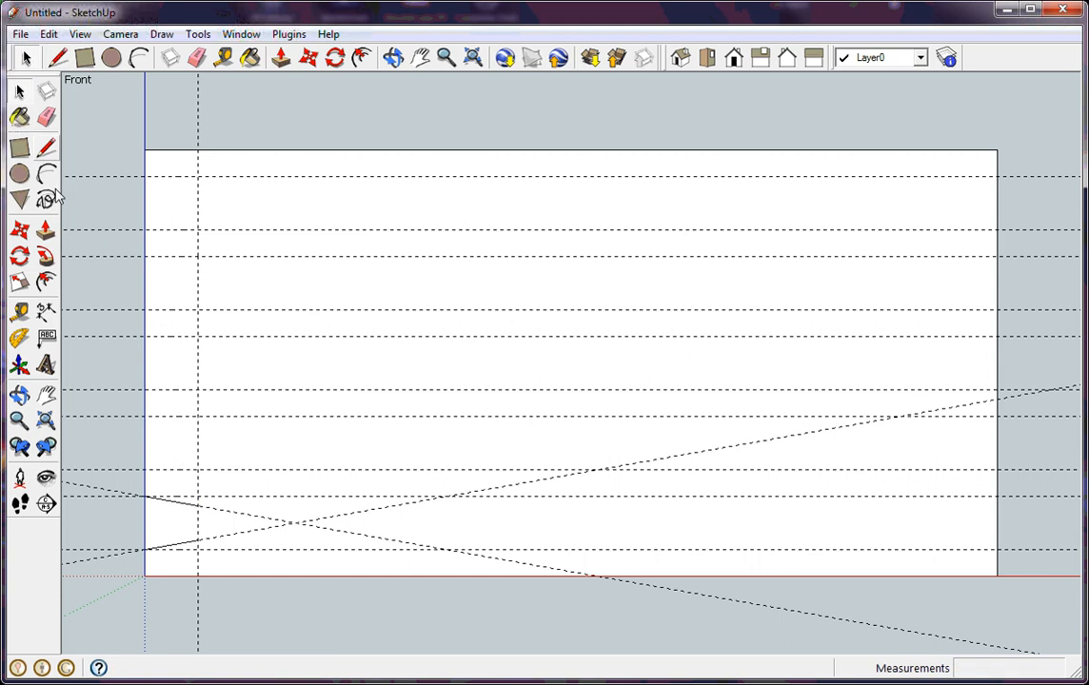
{"action": "left_click", "coordinate": [100, 491]}
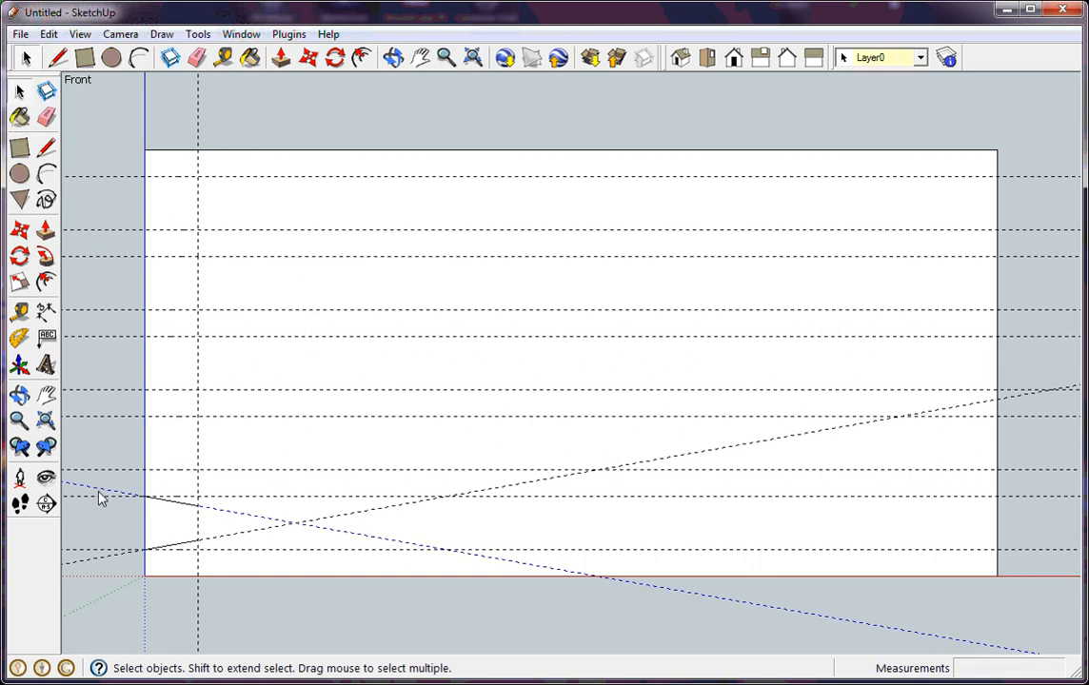
{"action": "key", "text": "Delete"}
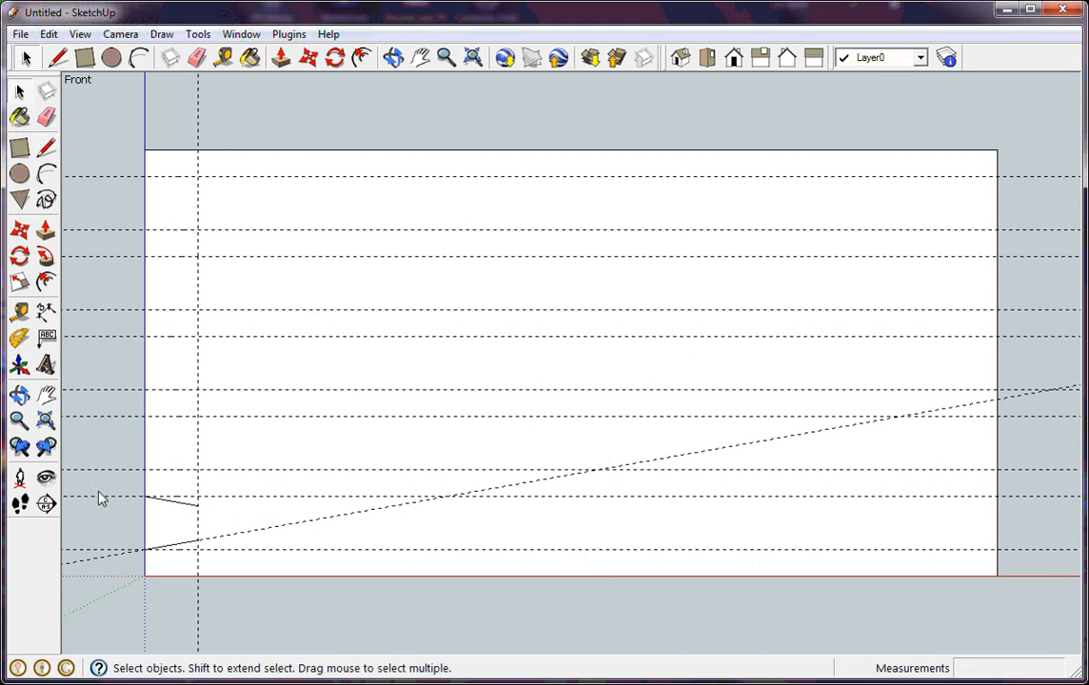
{"action": "left_click", "coordinate": [91, 565]}
{"action": "key", "text": "Delete"}
Step: Copy the lowest sloped line 3/4" straight up so it starts where the third-lowest horizontal guide meets the left edge
{"action": "left_click", "coordinate": [308, 59]}
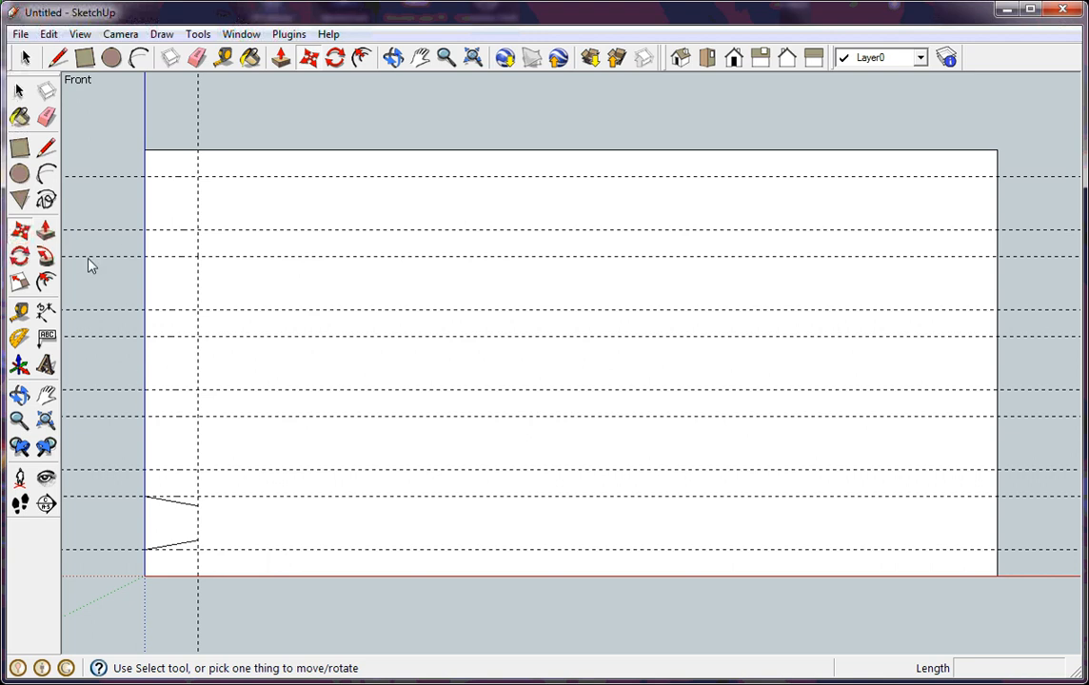
{"action": "key", "text": "m"}
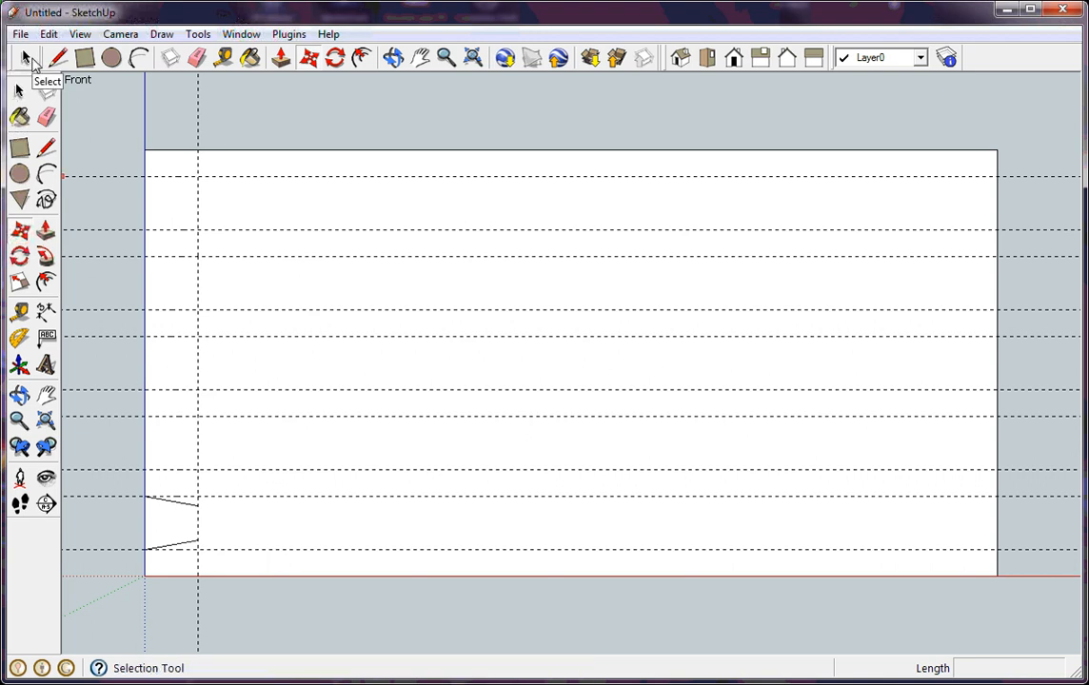
{"action": "left_click", "coordinate": [32, 62]}
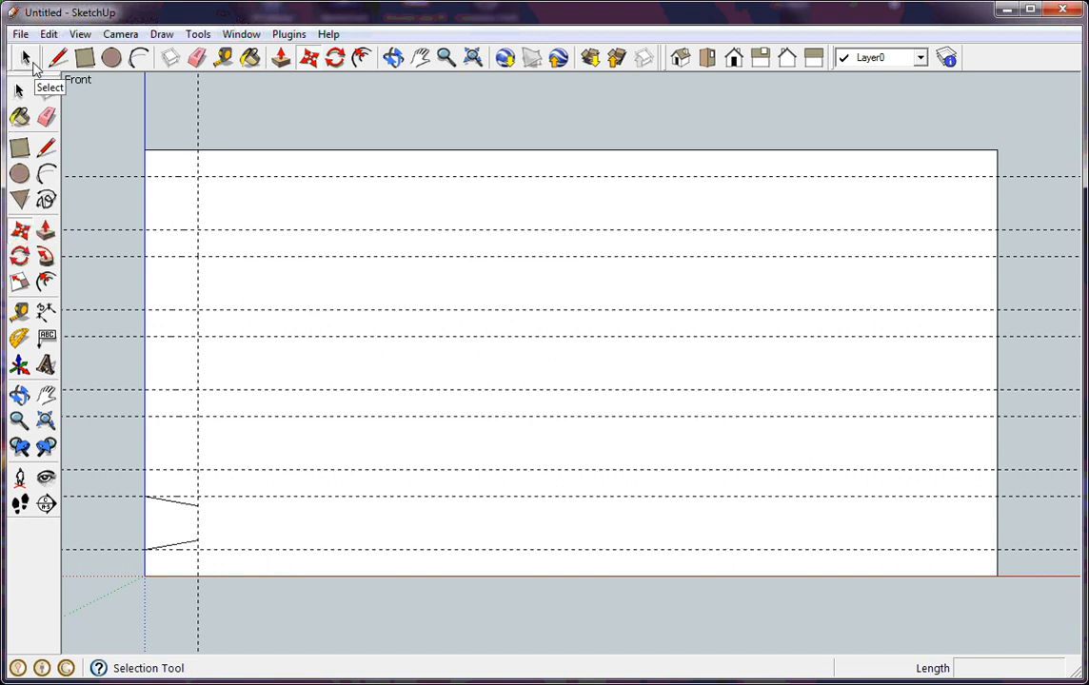
{"action": "left_click", "coordinate": [182, 544]}
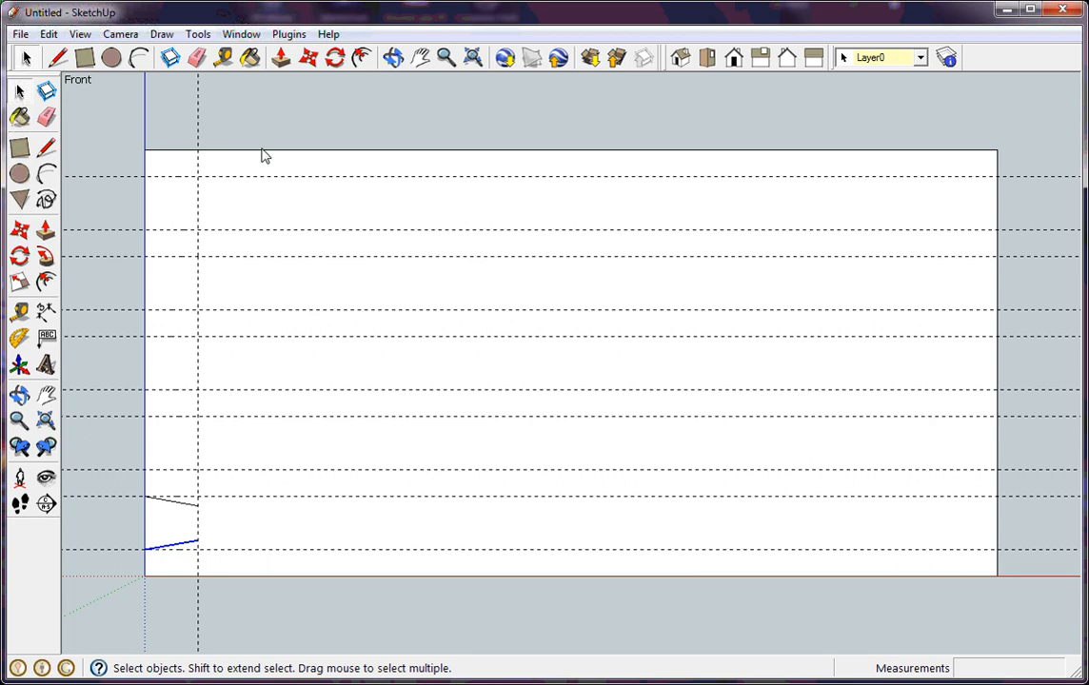
{"action": "left_click", "coordinate": [309, 59]}
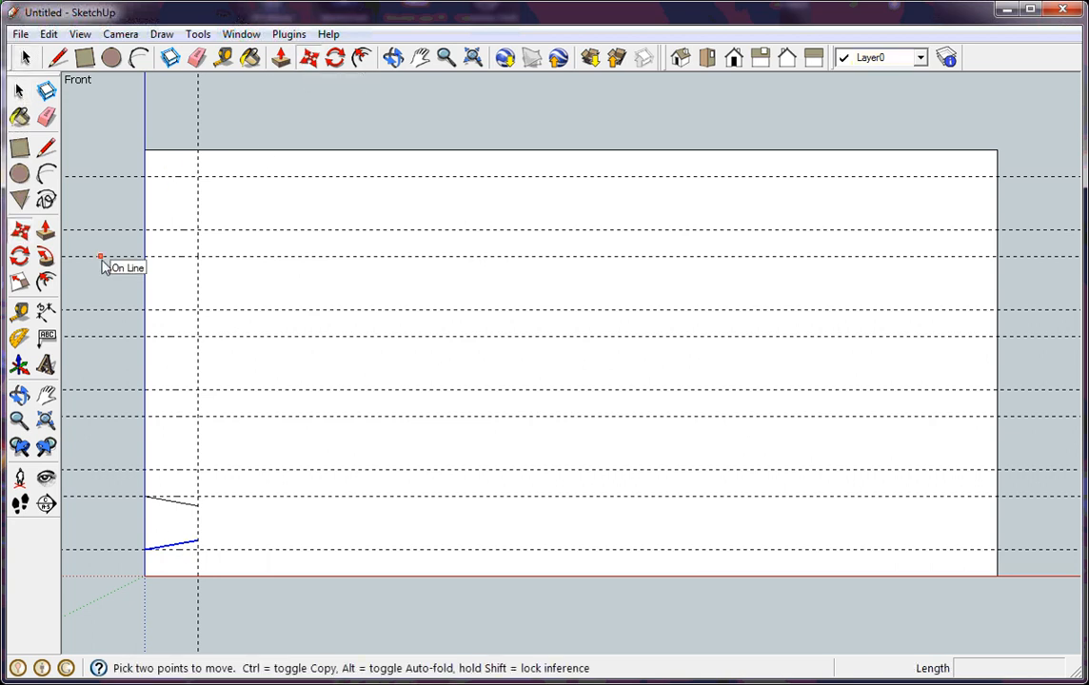
{"action": "key", "text": "ctrl"}
{"action": "left_click", "coordinate": [146, 551]}
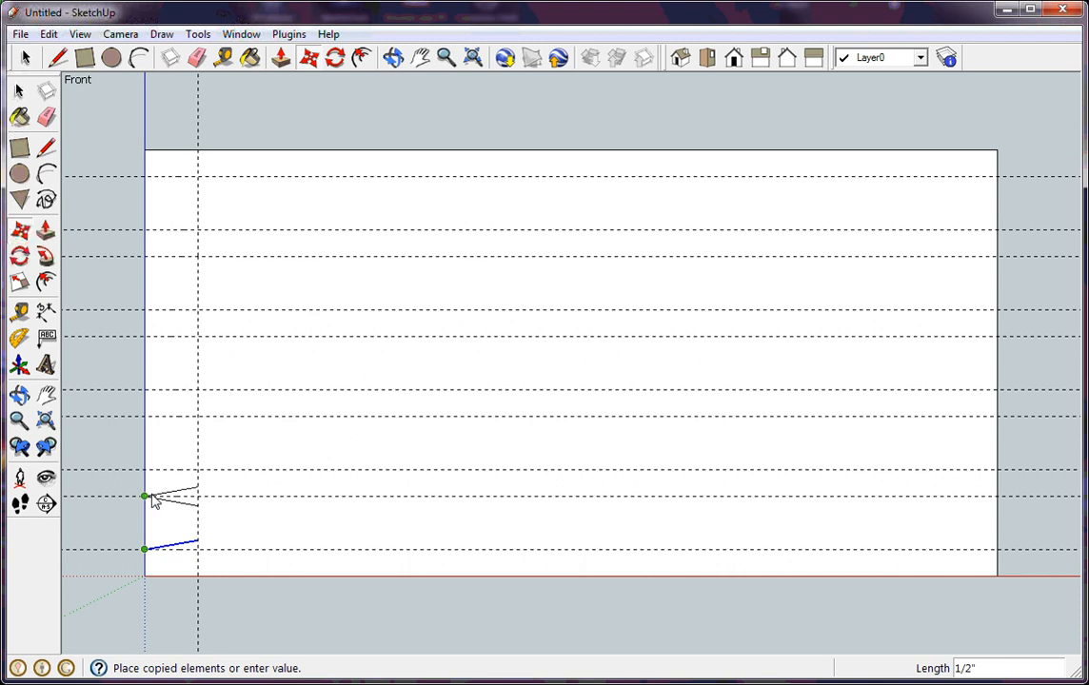
{"action": "left_click", "coordinate": [149, 473]}
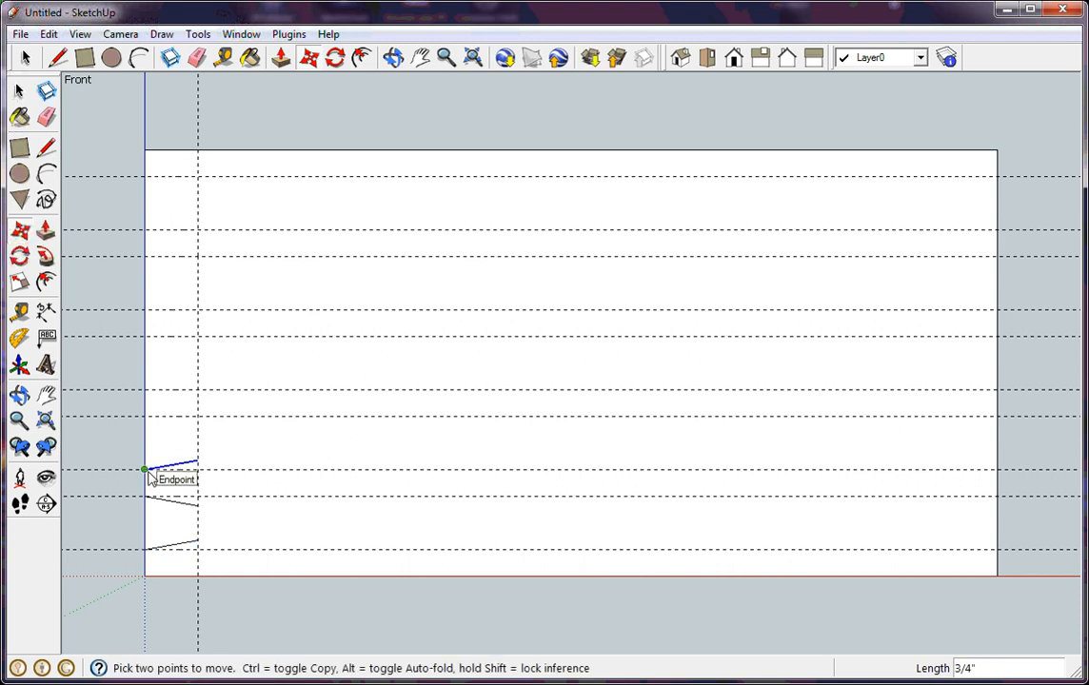
Step: Repeat the upward-sloping line copy three more times at 3/4" intervals up the board's left edge
{"action": "left_click", "coordinate": [149, 473]}
{"action": "key", "text": "ctrl"}
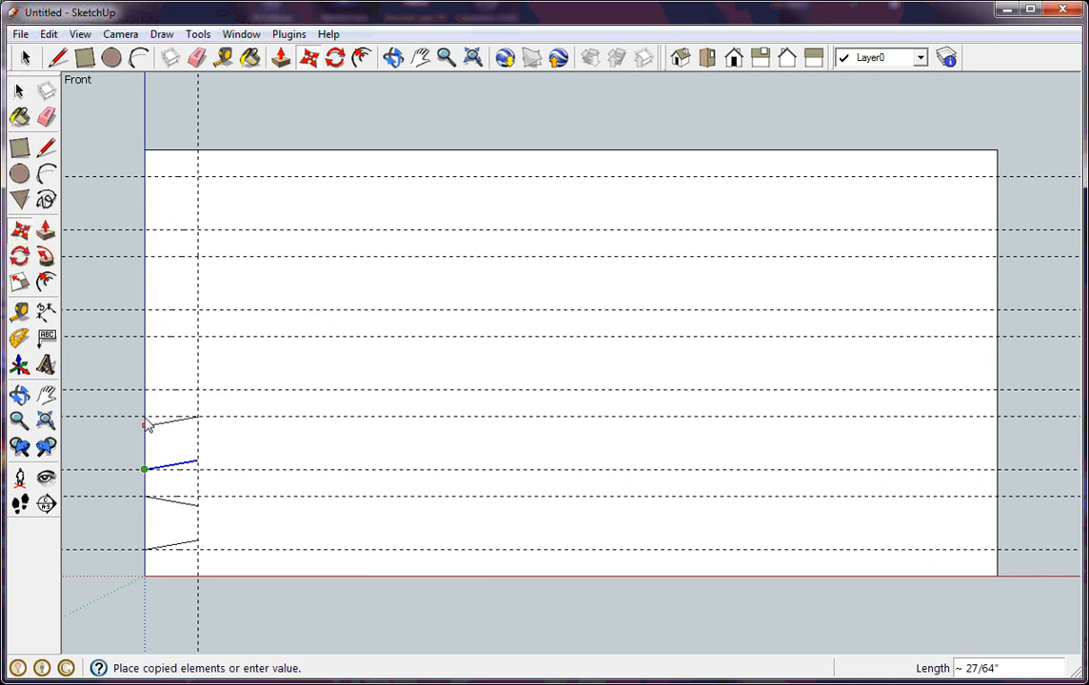
{"action": "left_click", "coordinate": [147, 390]}
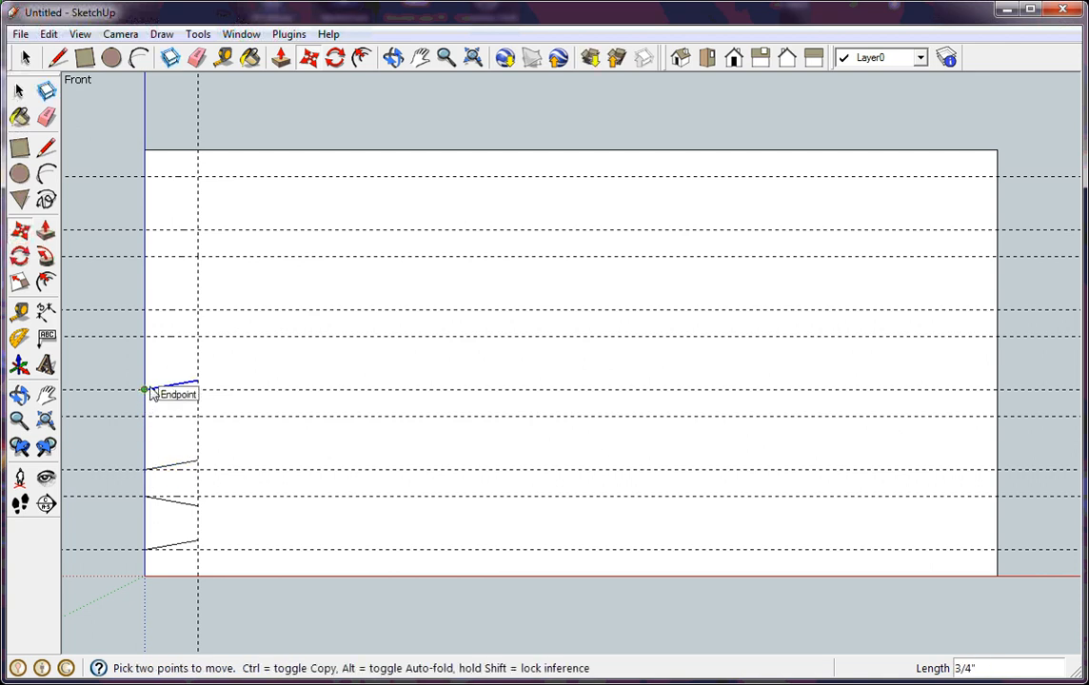
{"action": "left_click", "coordinate": [147, 390]}
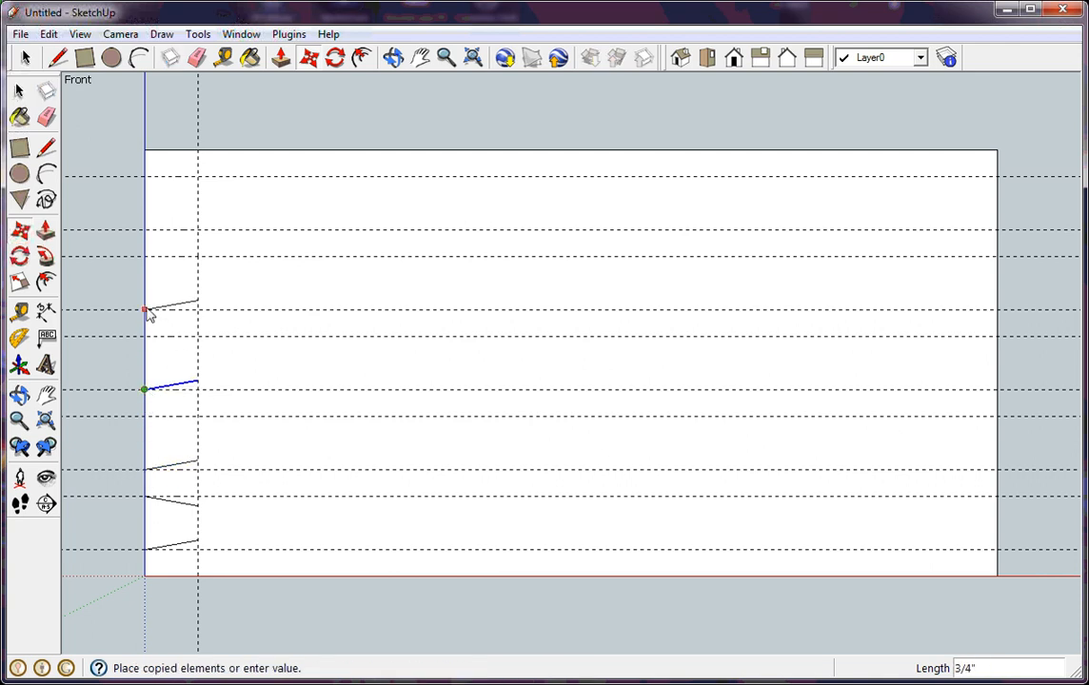
{"action": "left_click", "coordinate": [147, 312]}
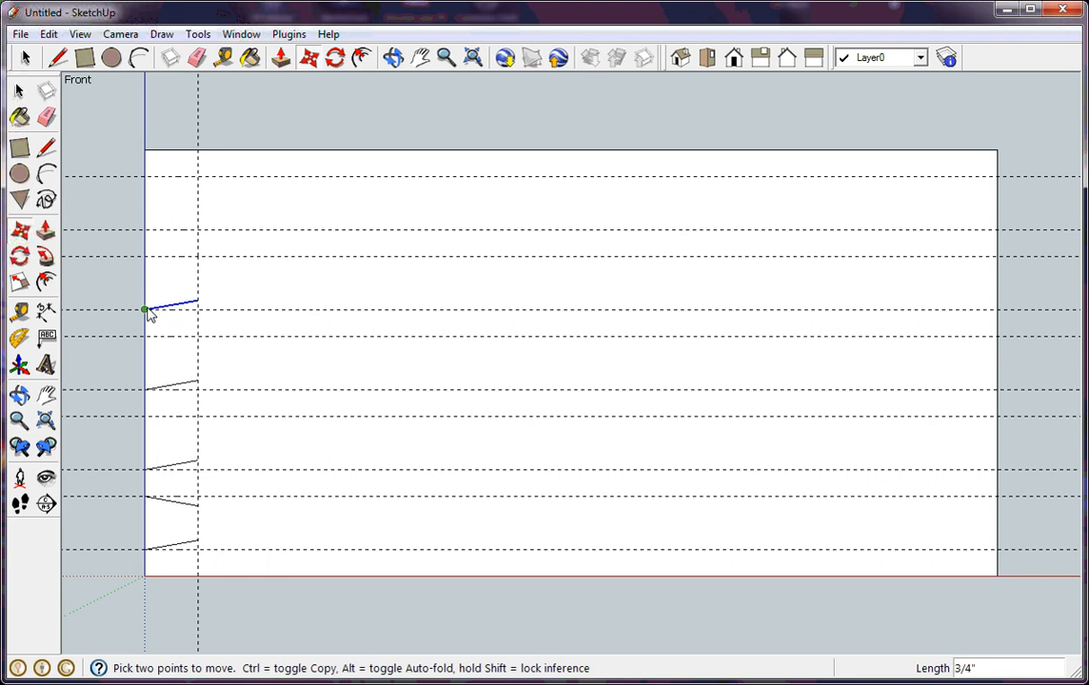
{"action": "left_click", "coordinate": [146, 310]}
{"action": "left_click", "coordinate": [147, 230]}
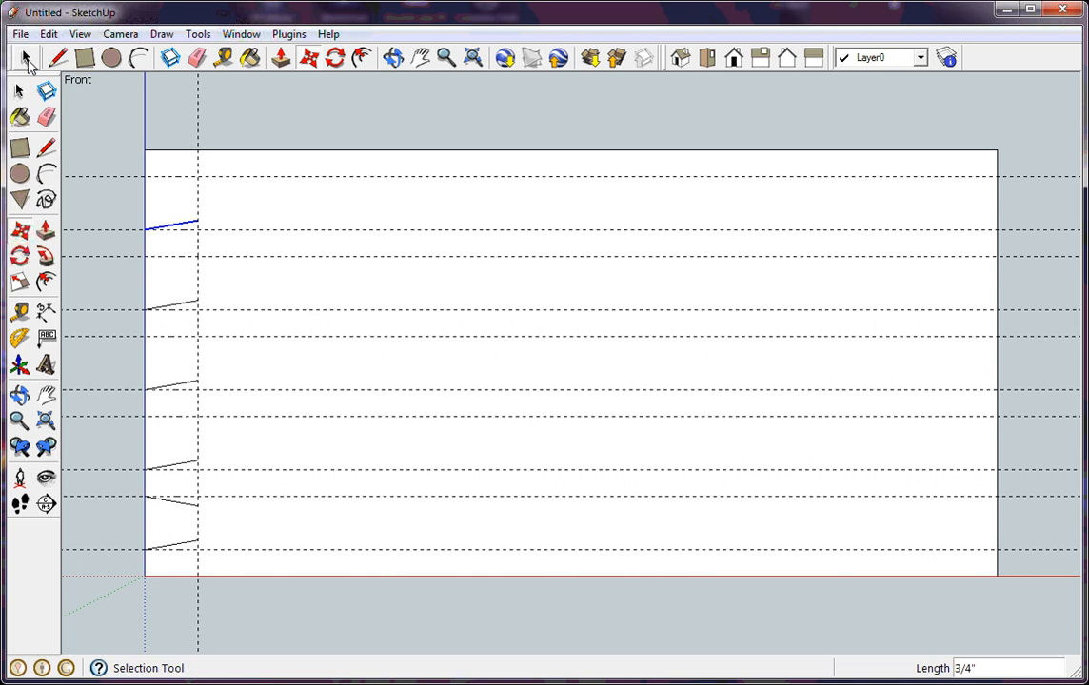
Step: Copy the downward-sloping line up the board's left edge four times at 3/4" intervals, ending at the topmost horizontal guide
{"action": "left_click", "coordinate": [25, 57]}
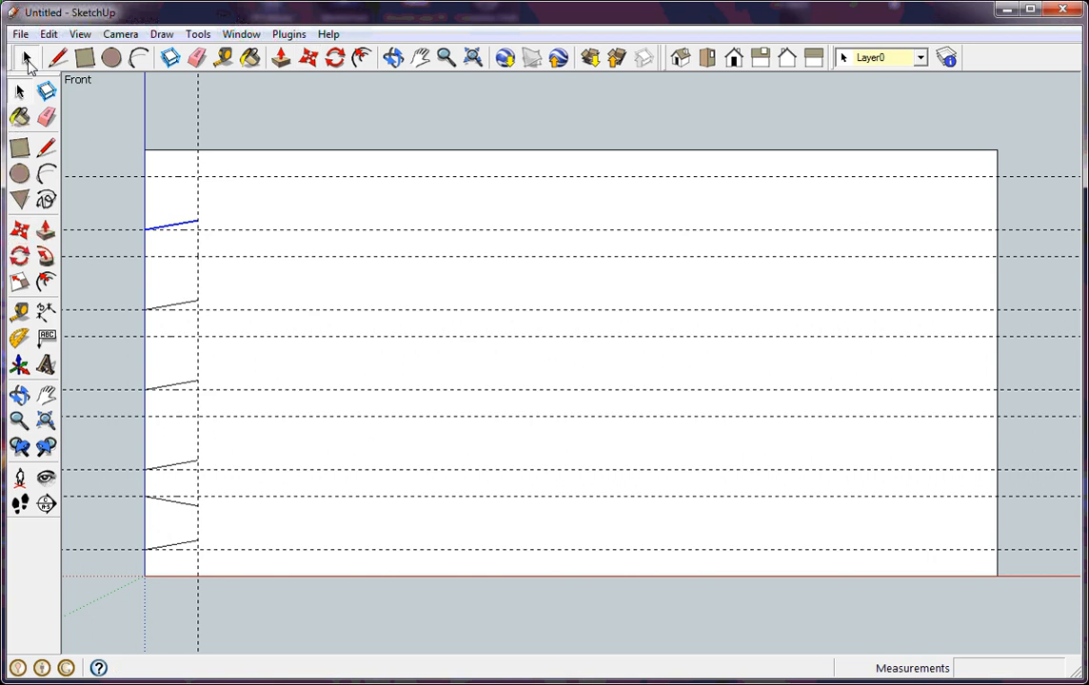
{"action": "left_click", "coordinate": [184, 505]}
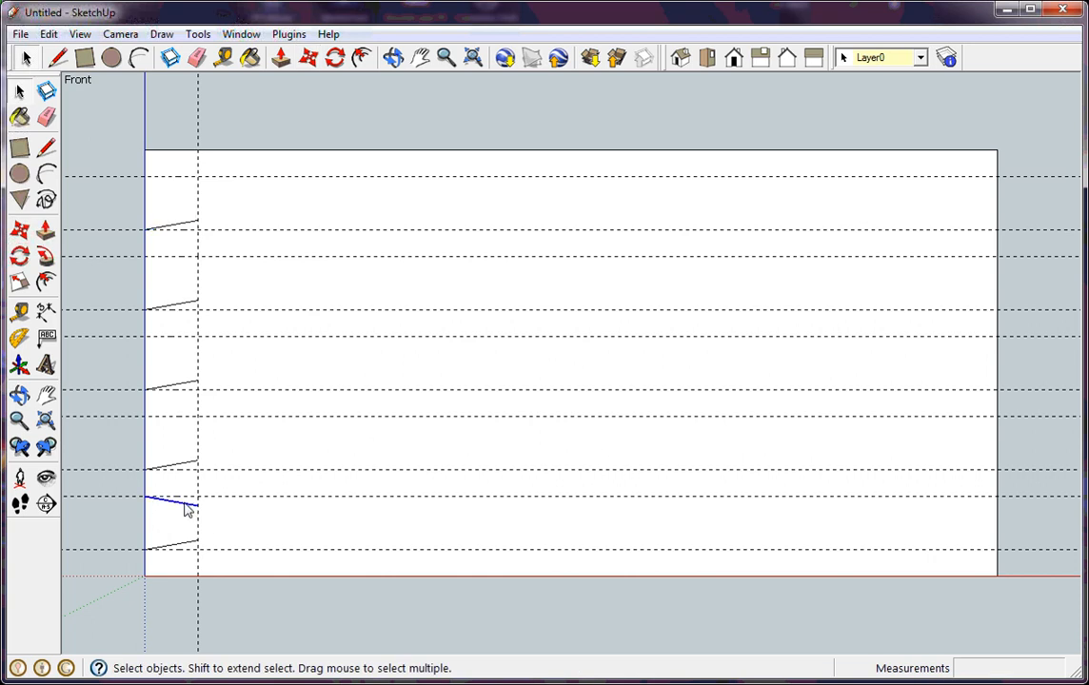
{"action": "left_click", "coordinate": [308, 58]}
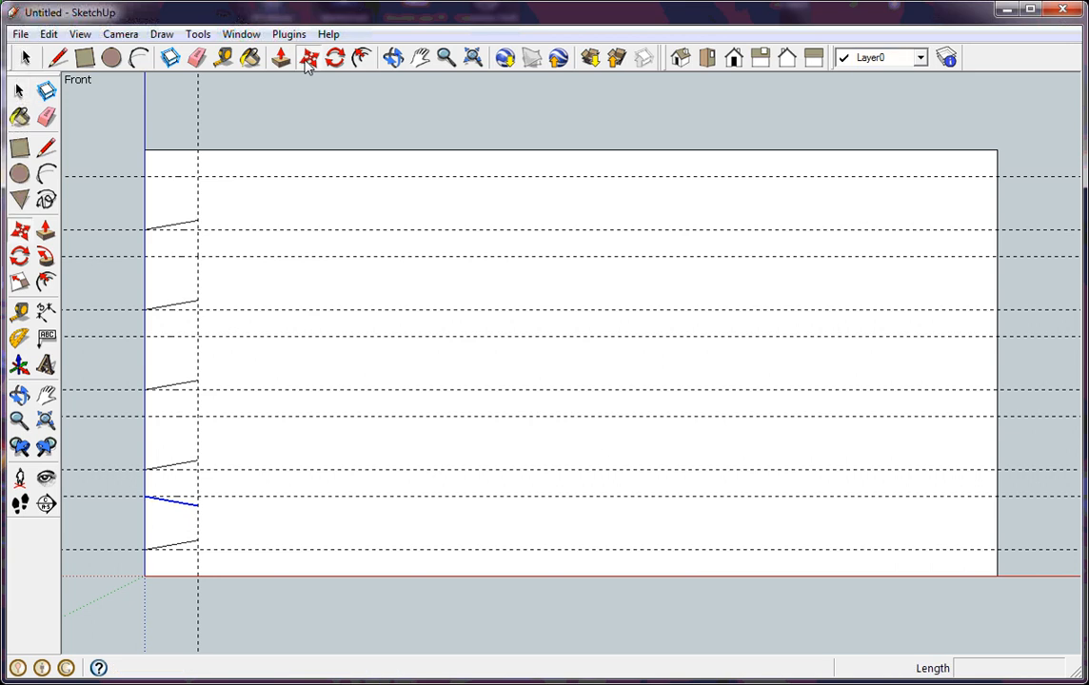
{"action": "left_click", "coordinate": [145, 497]}
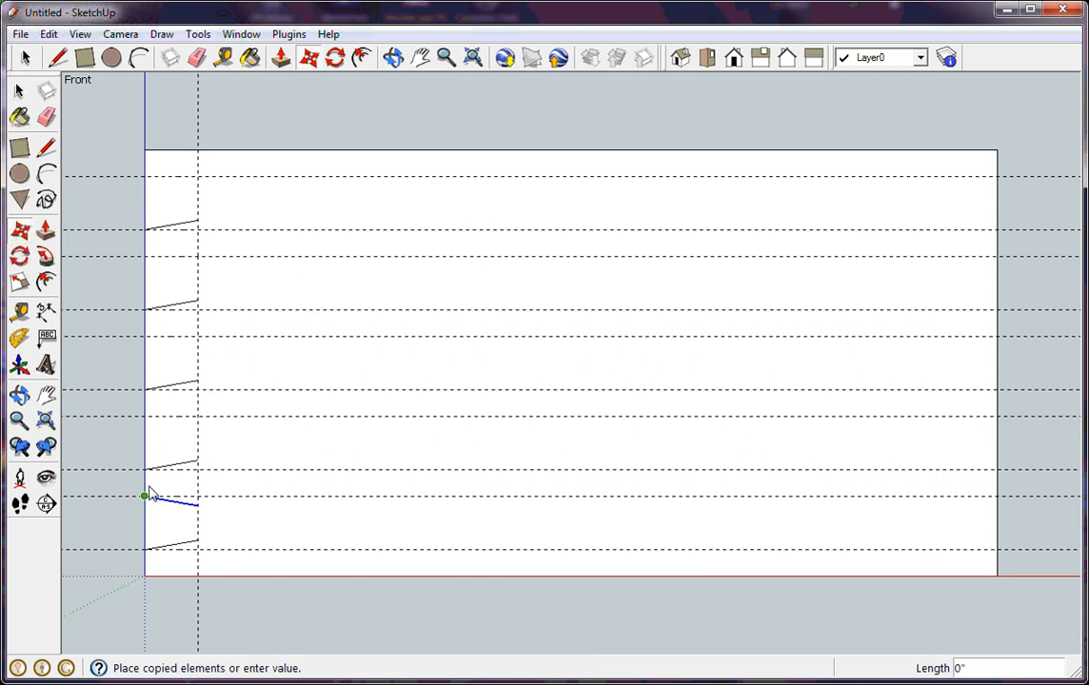
{"action": "left_click", "coordinate": [150, 422]}
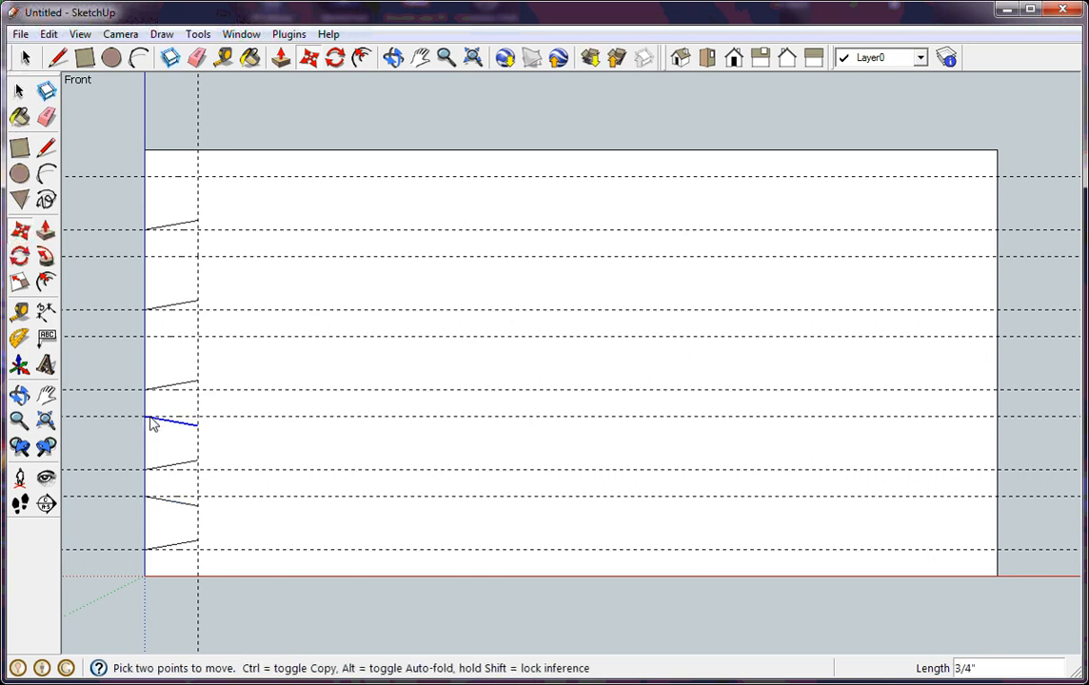
{"action": "left_click", "coordinate": [145, 417]}
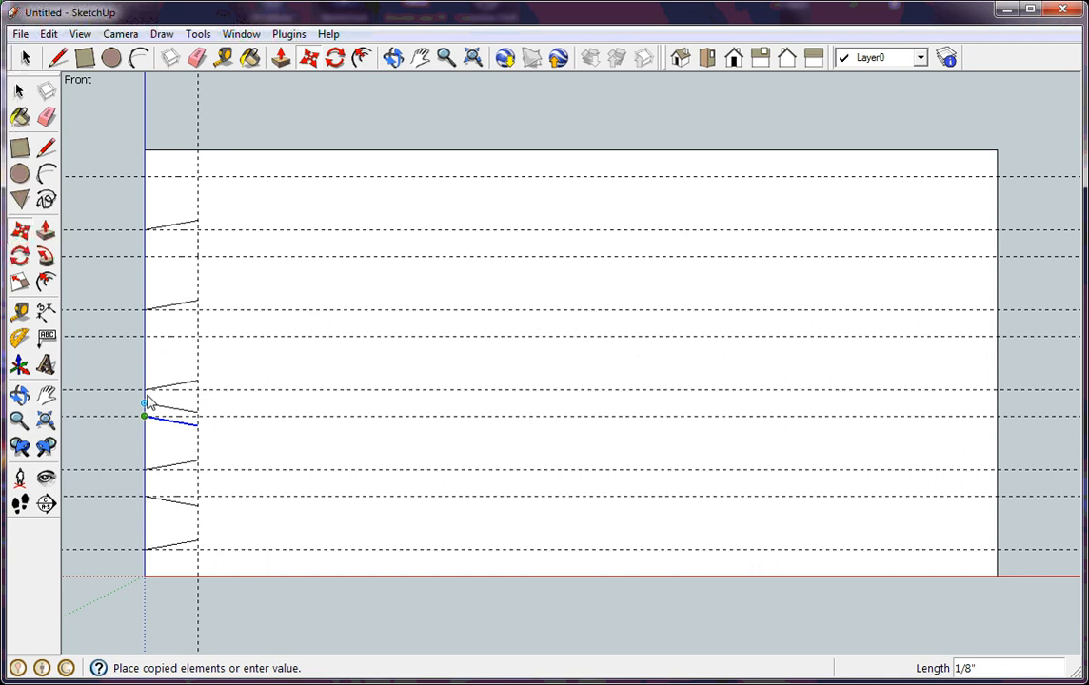
{"action": "left_click", "coordinate": [144, 338]}
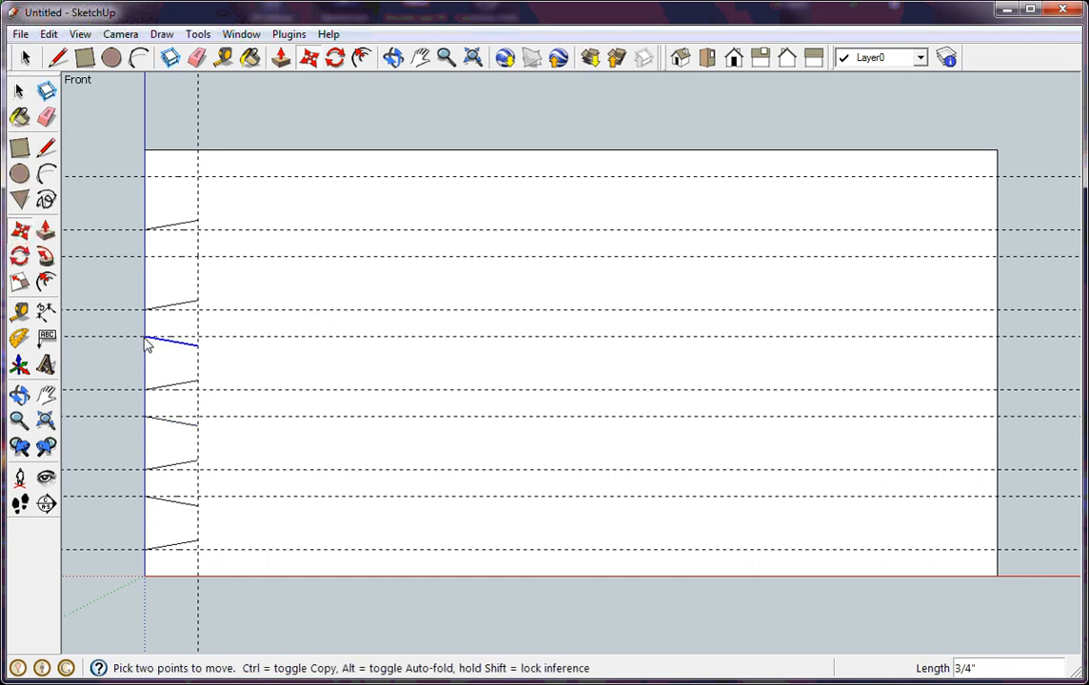
{"action": "left_click", "coordinate": [145, 338]}
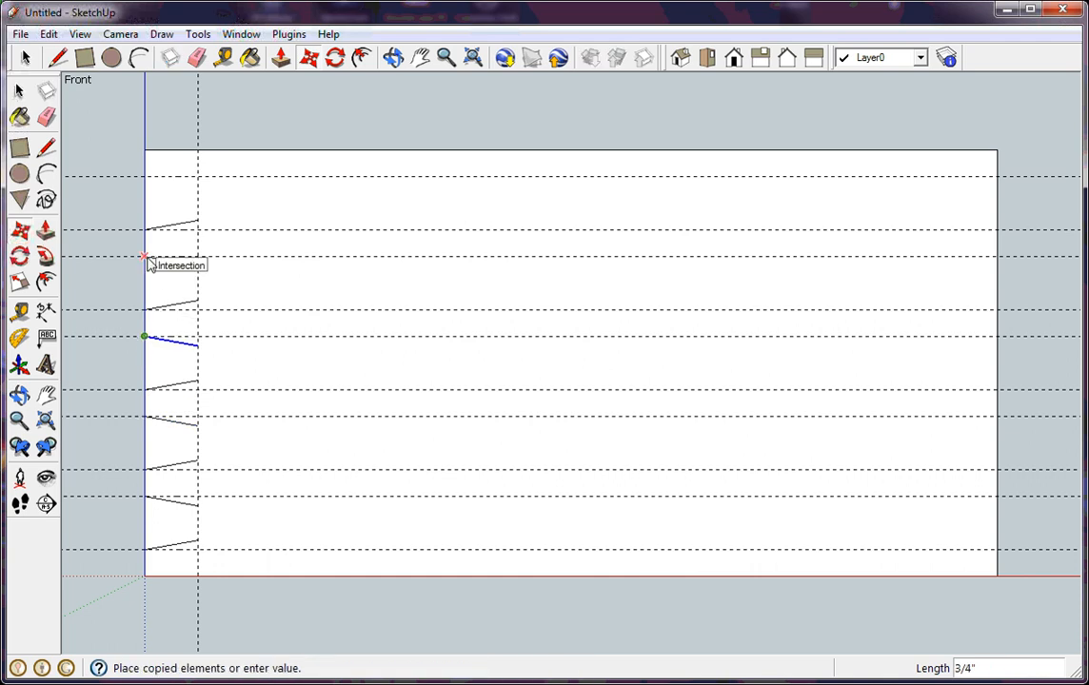
{"action": "left_click", "coordinate": [145, 258]}
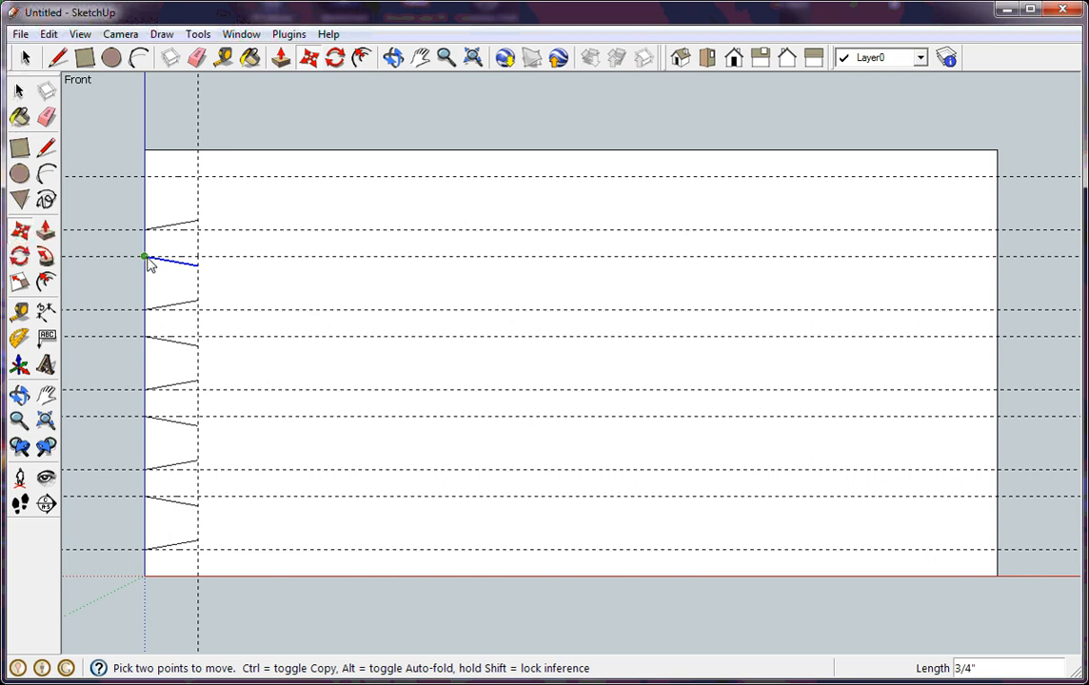
{"action": "left_click", "coordinate": [145, 257]}
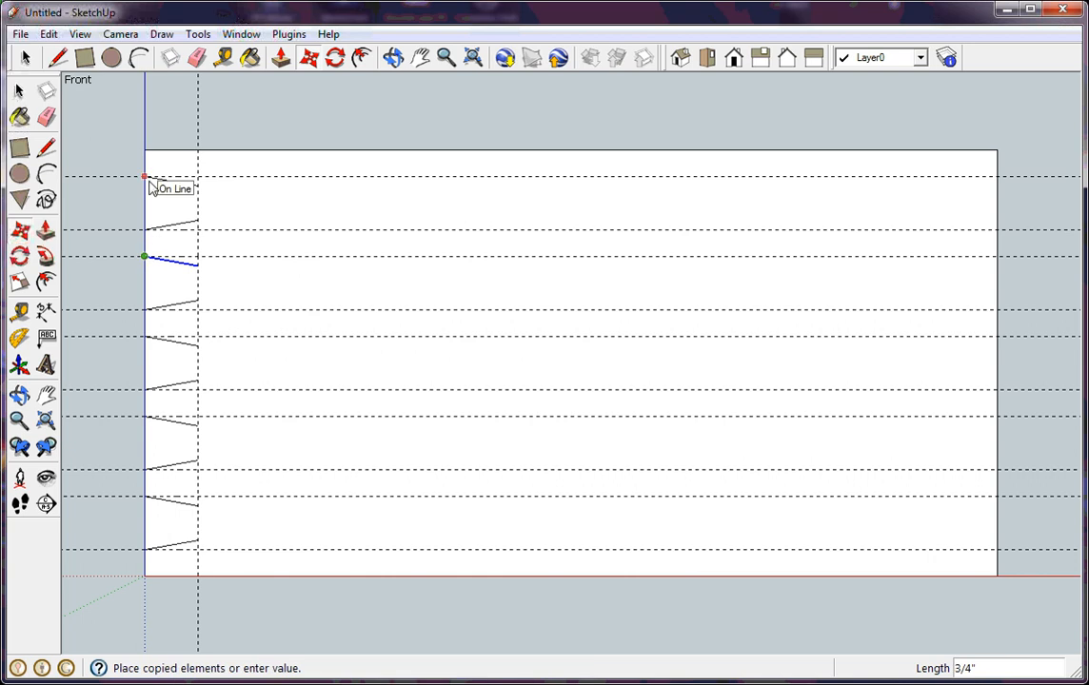
{"action": "left_click", "coordinate": [146, 178]}
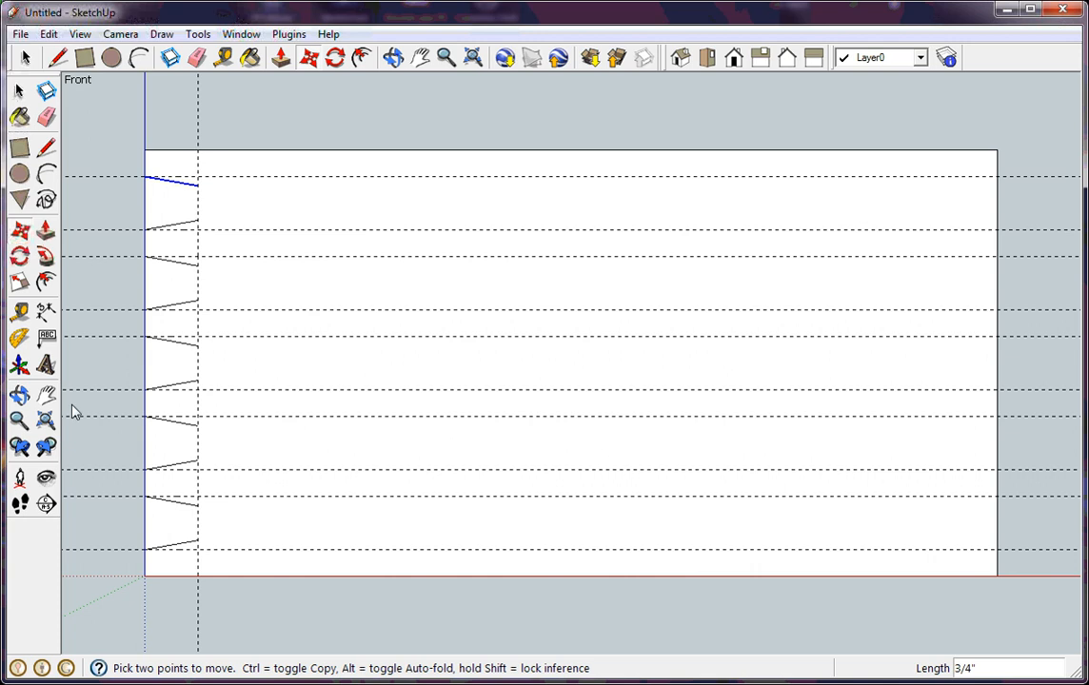
Step: Draw a 4" vertical line from the board's top edge to its bottom edge along the vertical guide, closing off the sloped lines
{"action": "left_click", "coordinate": [59, 59]}
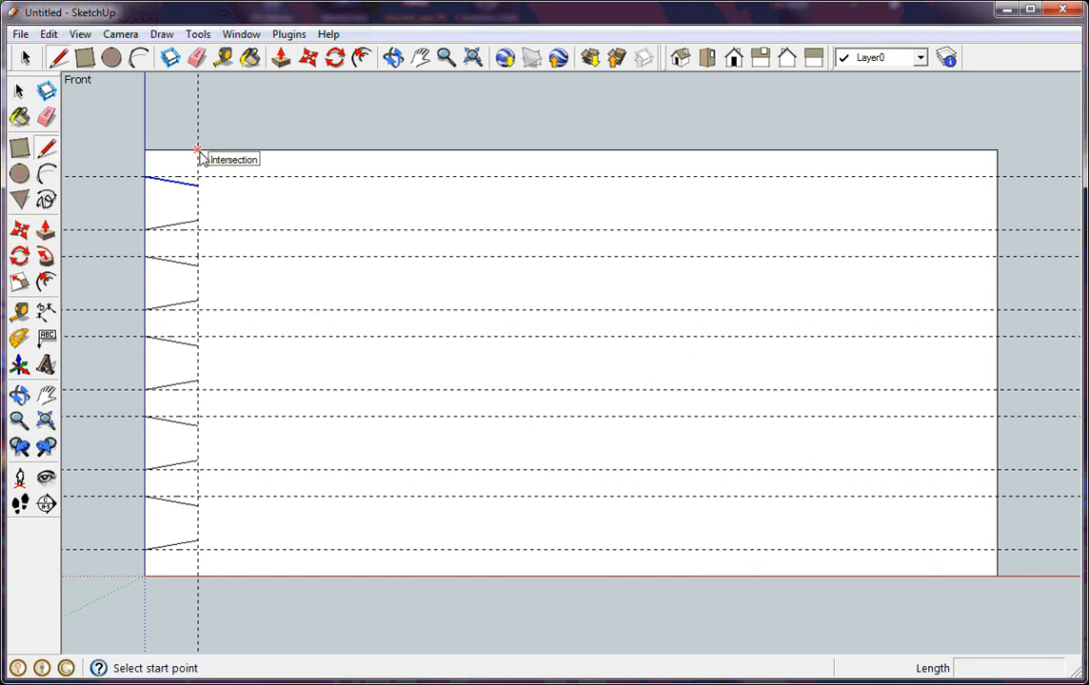
{"action": "left_click", "coordinate": [198, 151]}
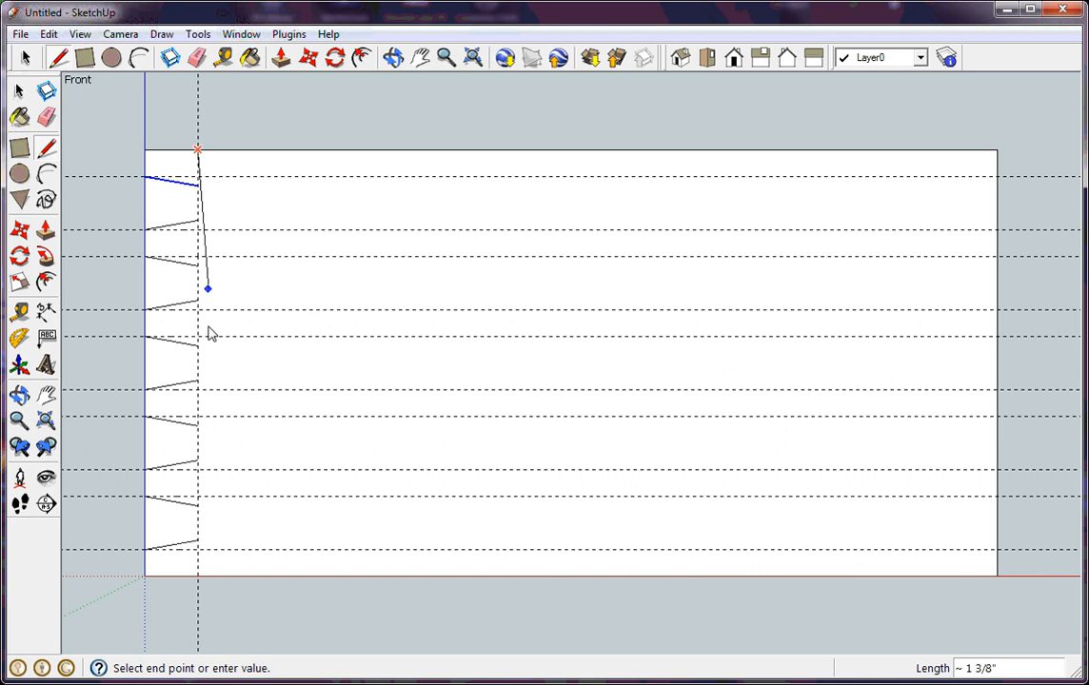
{"action": "left_click", "coordinate": [199, 577]}
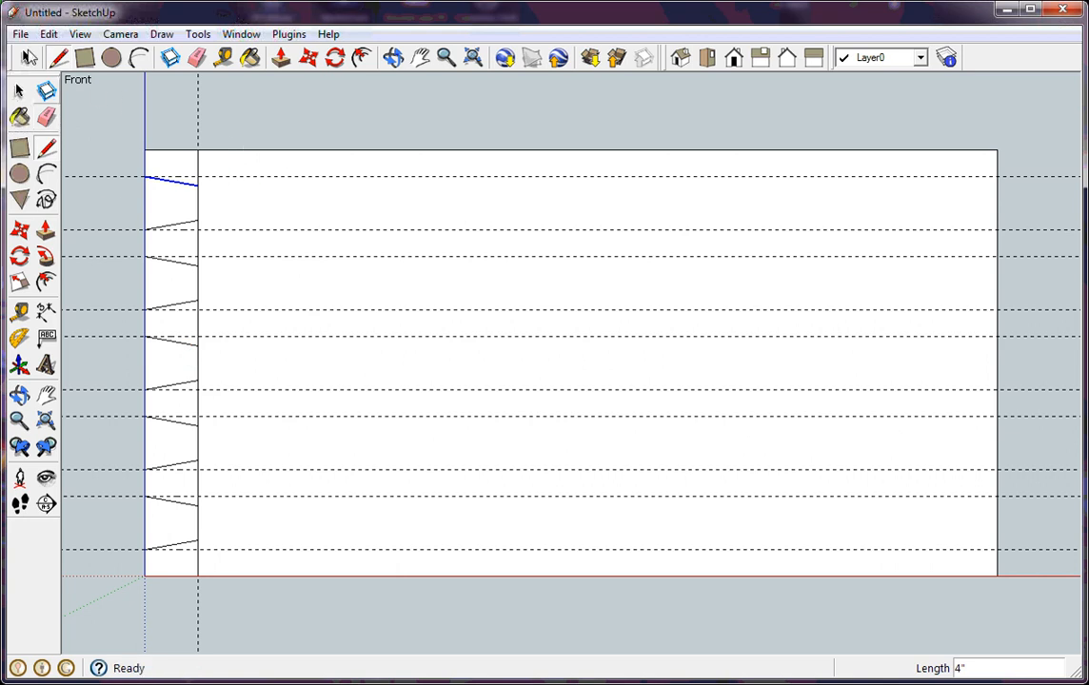
Step: Delete all the horizontal guides and the vertical guide, keeping the joint outline
{"action": "left_click", "coordinate": [24, 59]}
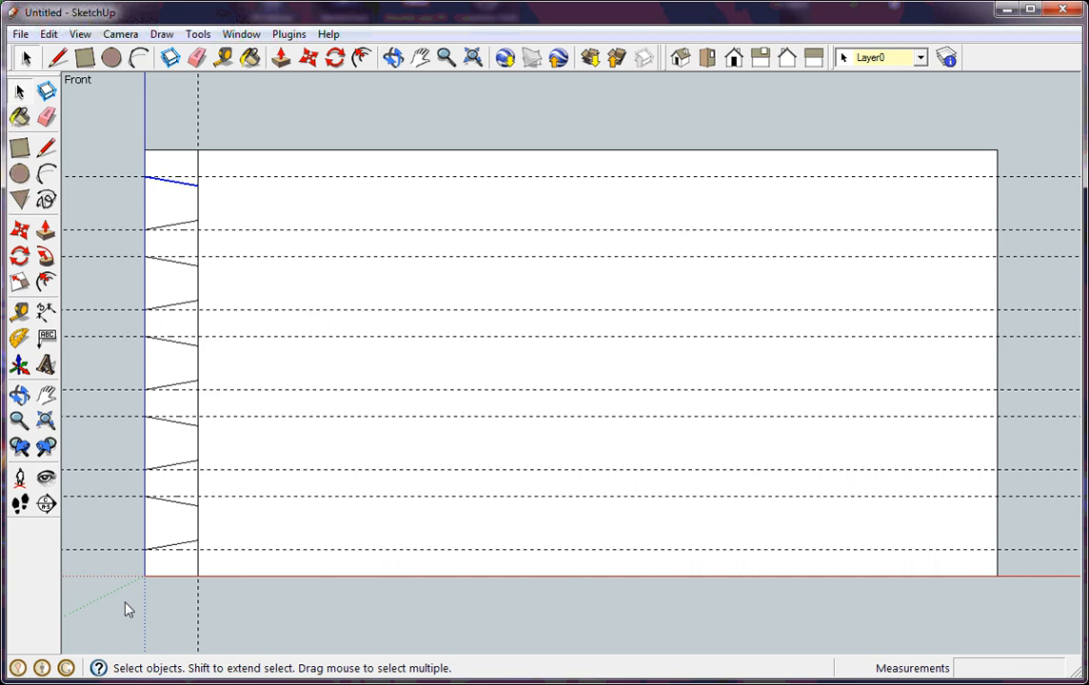
{"action": "left_click_drag", "start_coordinate": [123, 607], "coordinate": [95, 157]}
{"action": "key", "text": "Delete"}
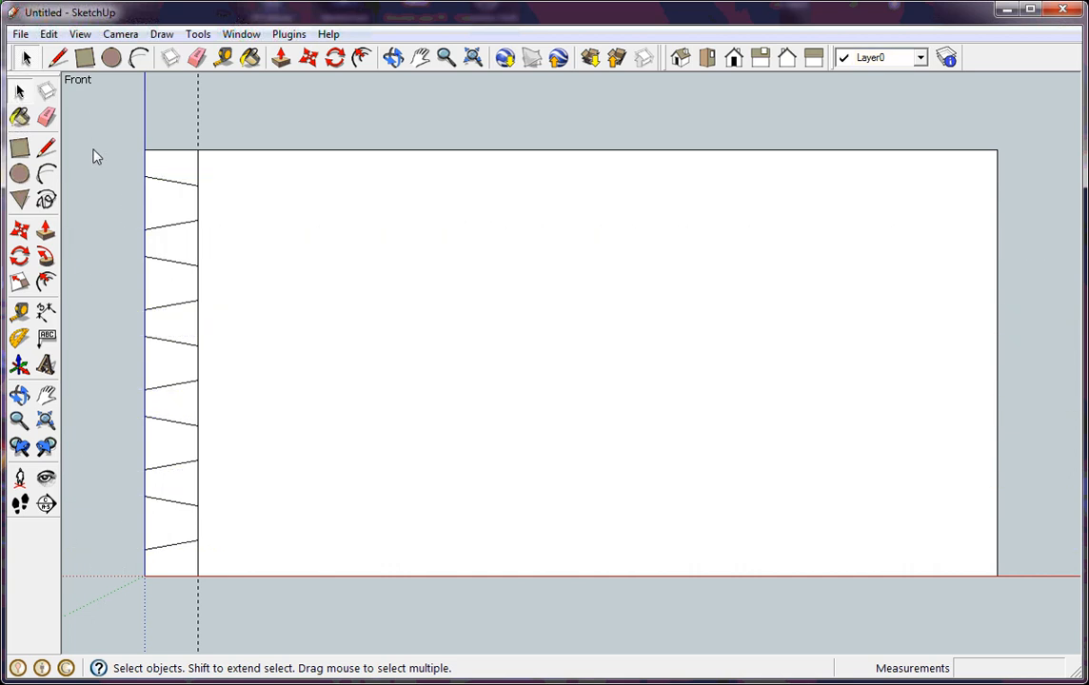
{"action": "left_click", "coordinate": [200, 105]}
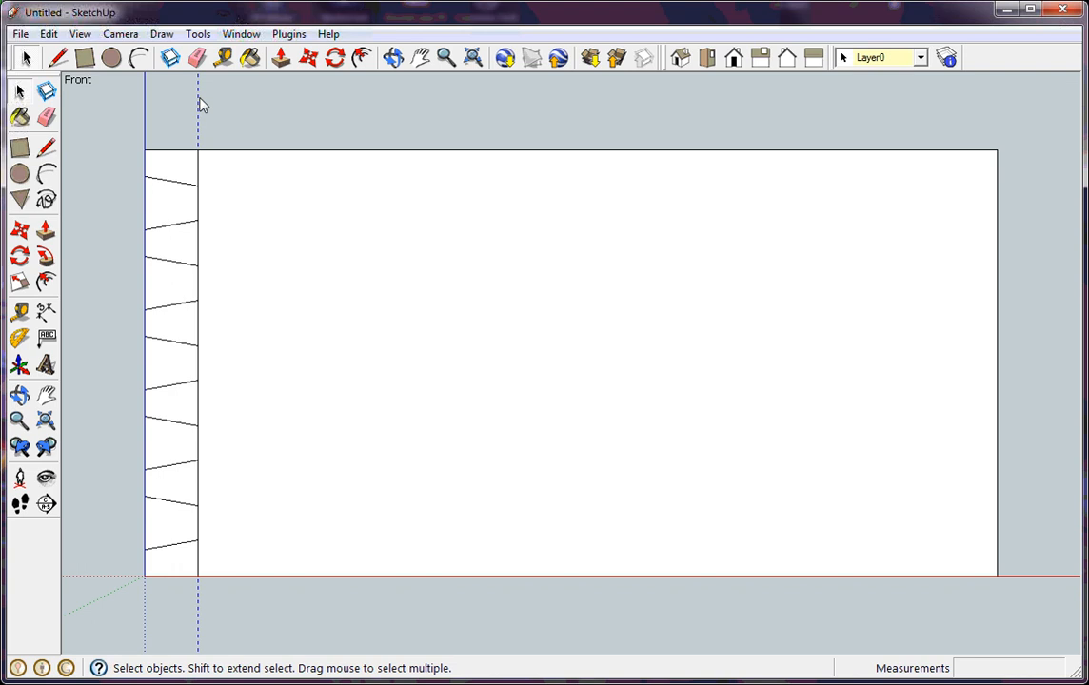
{"action": "key", "text": "Delete"}
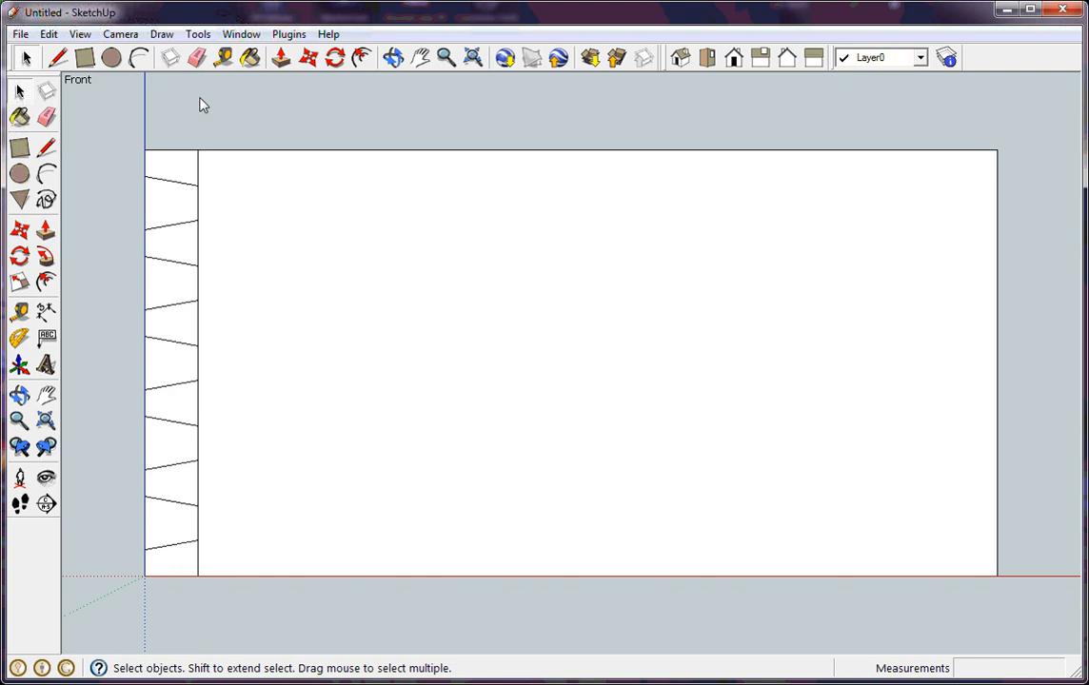
Step: Push the topmost waste section at the board's left end back 0.5" to cut it through the full thickness
{"action": "left_click", "coordinate": [393, 57]}
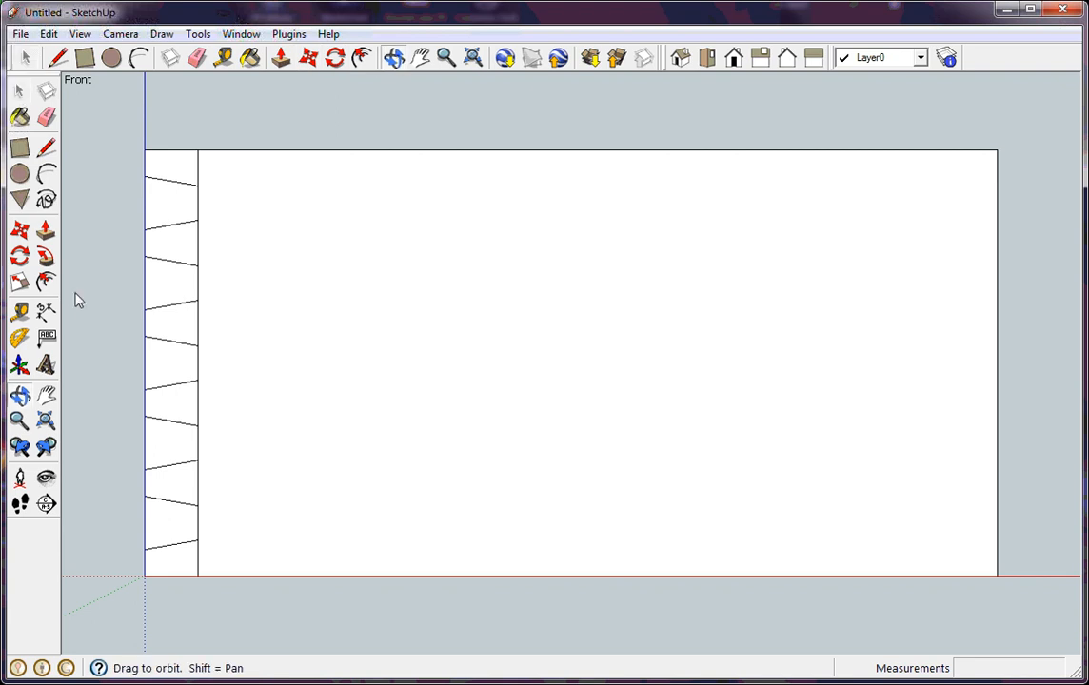
{"action": "left_click_drag", "start_coordinate": [78, 301], "coordinate": [297, 318]}
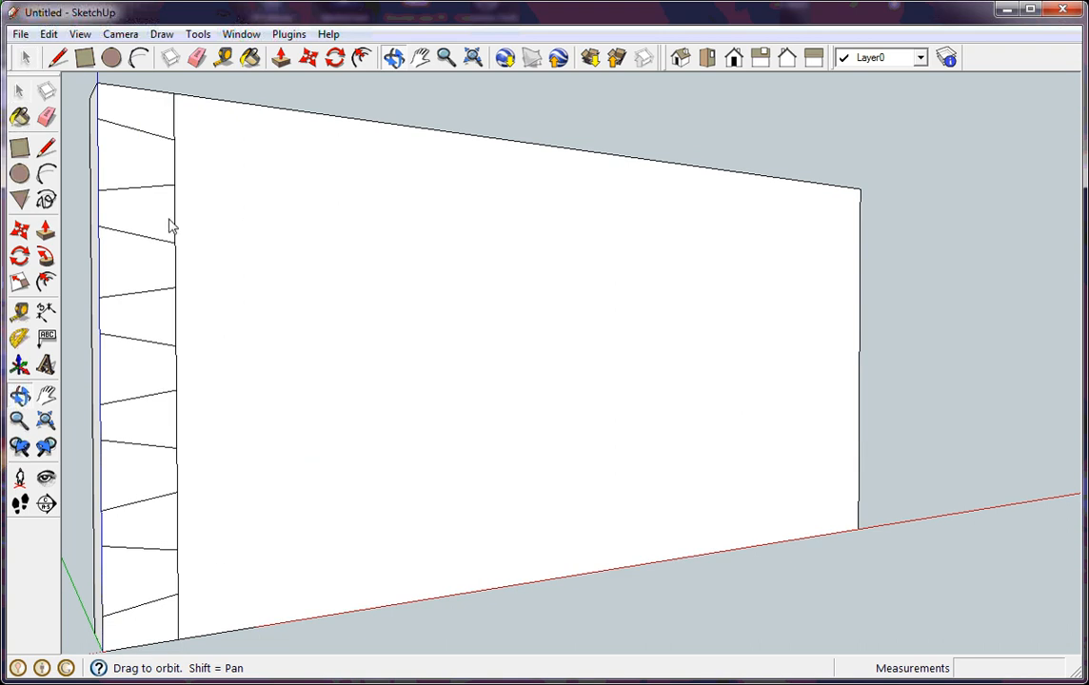
{"action": "left_click", "coordinate": [282, 60]}
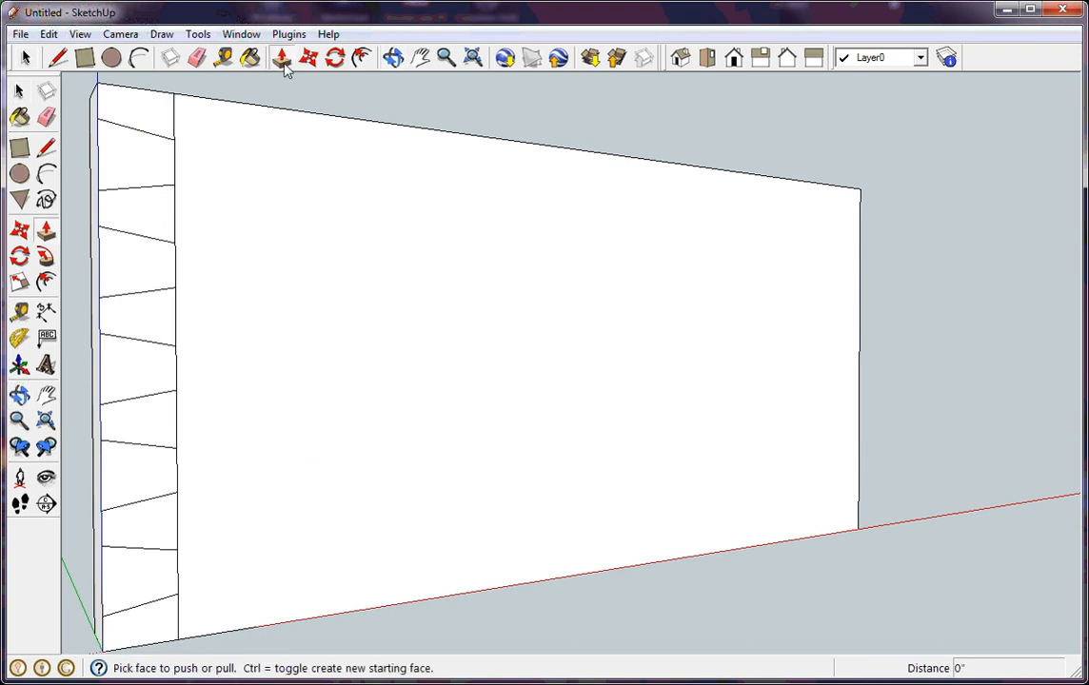
{"action": "left_click", "coordinate": [121, 111]}
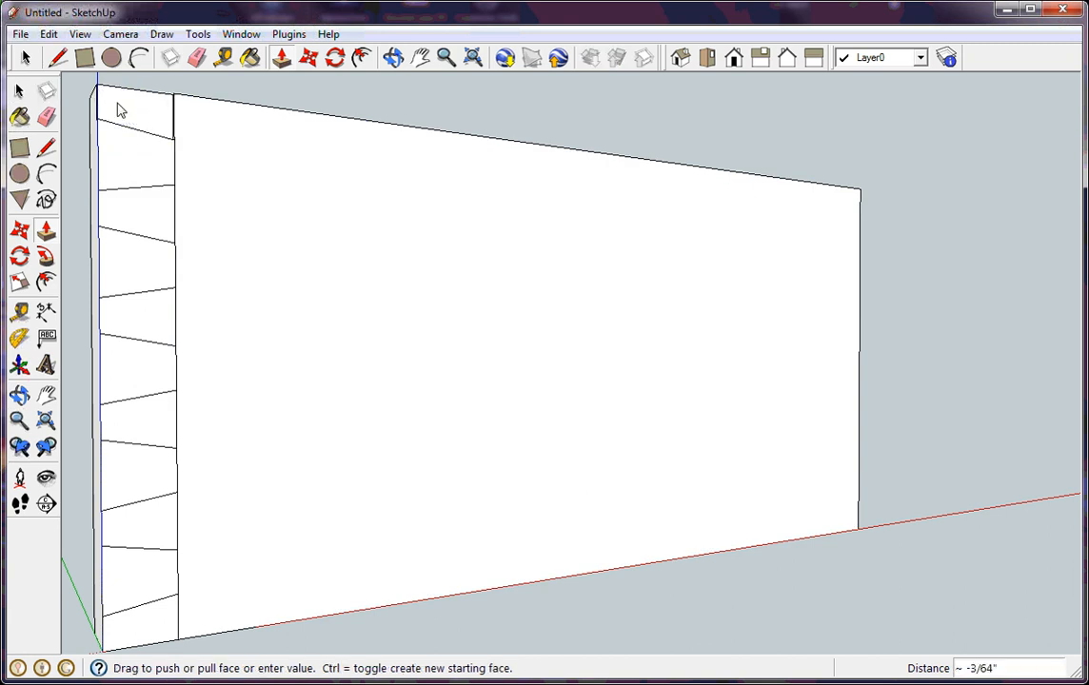
{"action": "type", "text": ".5"}
{"action": "key", "text": "Return"}
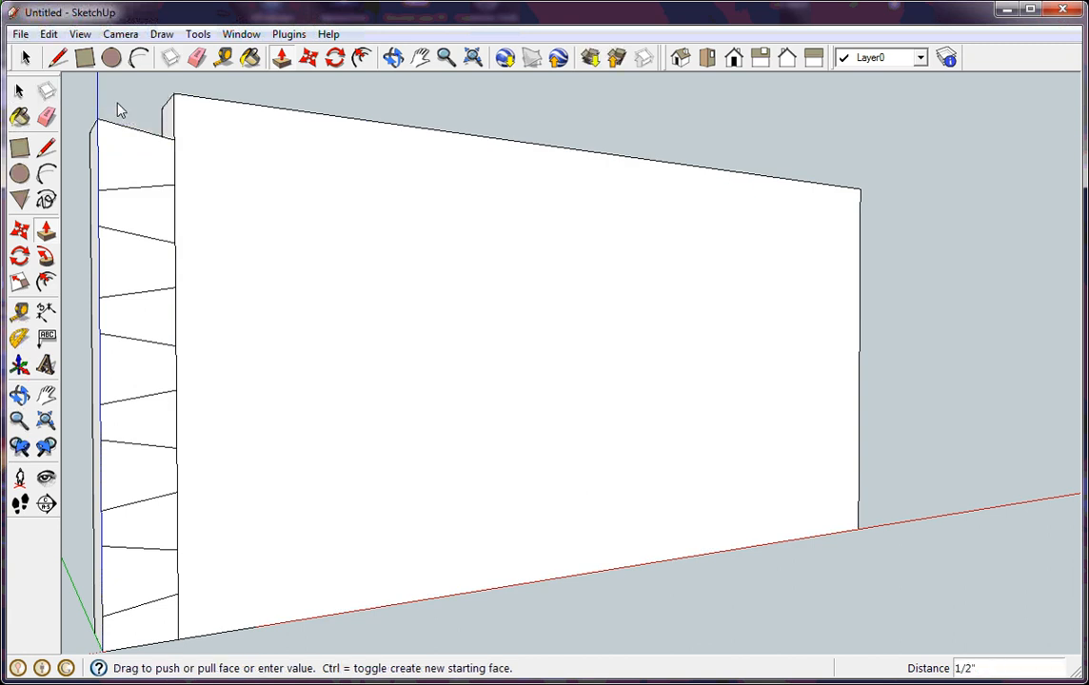
Step: Cut away the four waste sections between the tails and the bottommost one with the same 1/2" push
{"action": "double_click", "coordinate": [149, 220]}
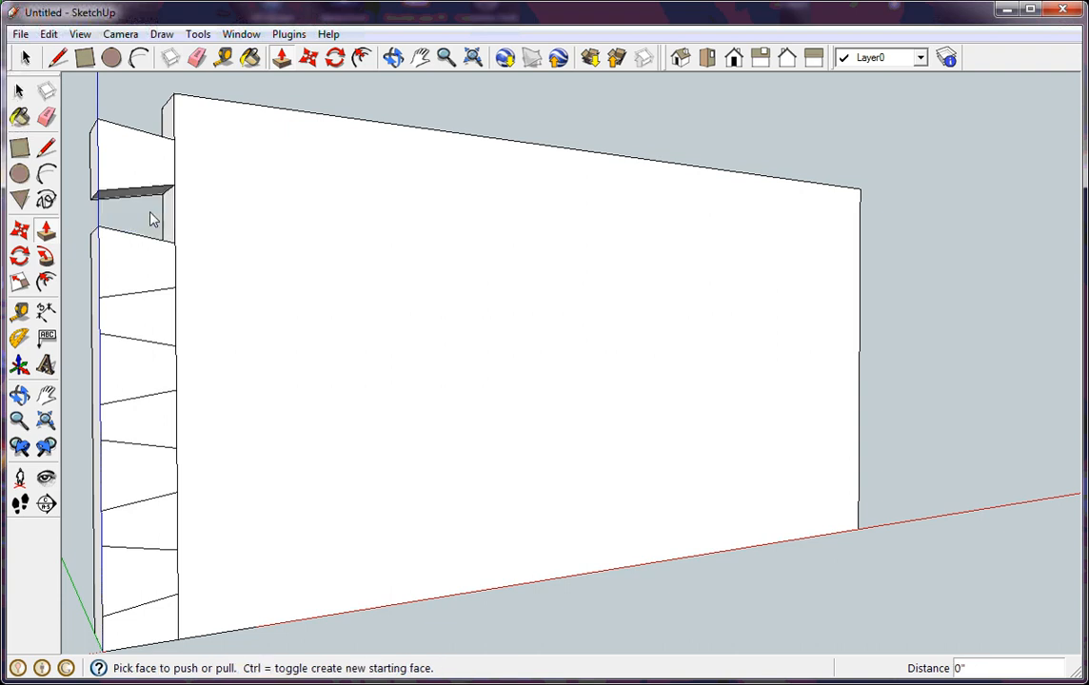
{"action": "double_click", "coordinate": [140, 312]}
{"action": "double_click", "coordinate": [138, 376]}
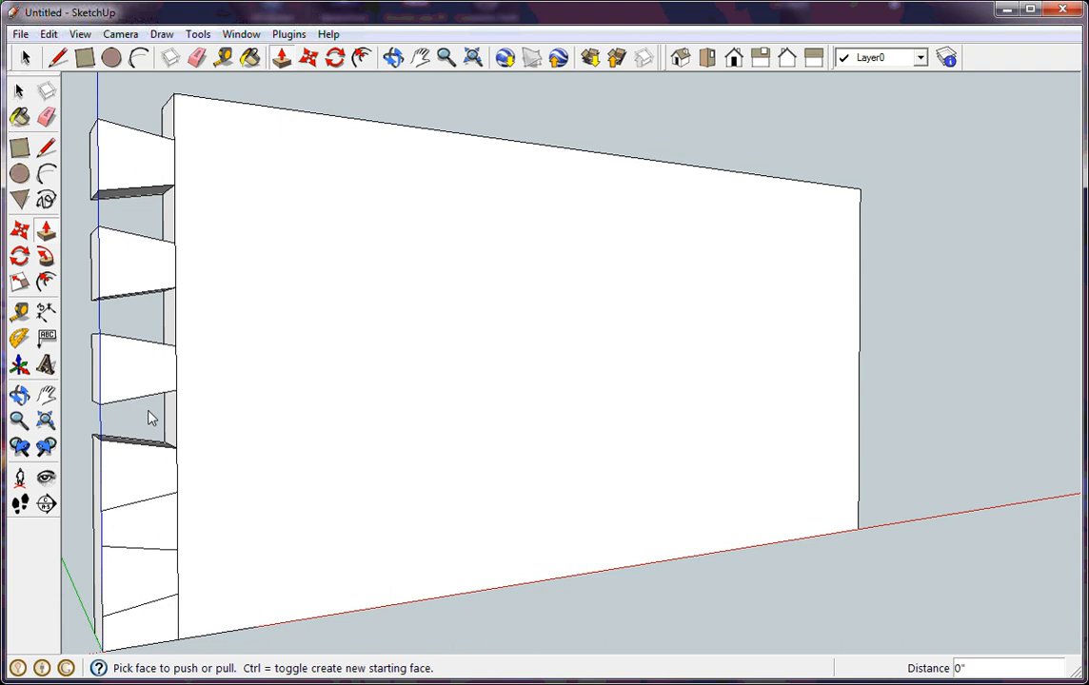
{"action": "double_click", "coordinate": [145, 484]}
{"action": "double_click", "coordinate": [138, 526]}
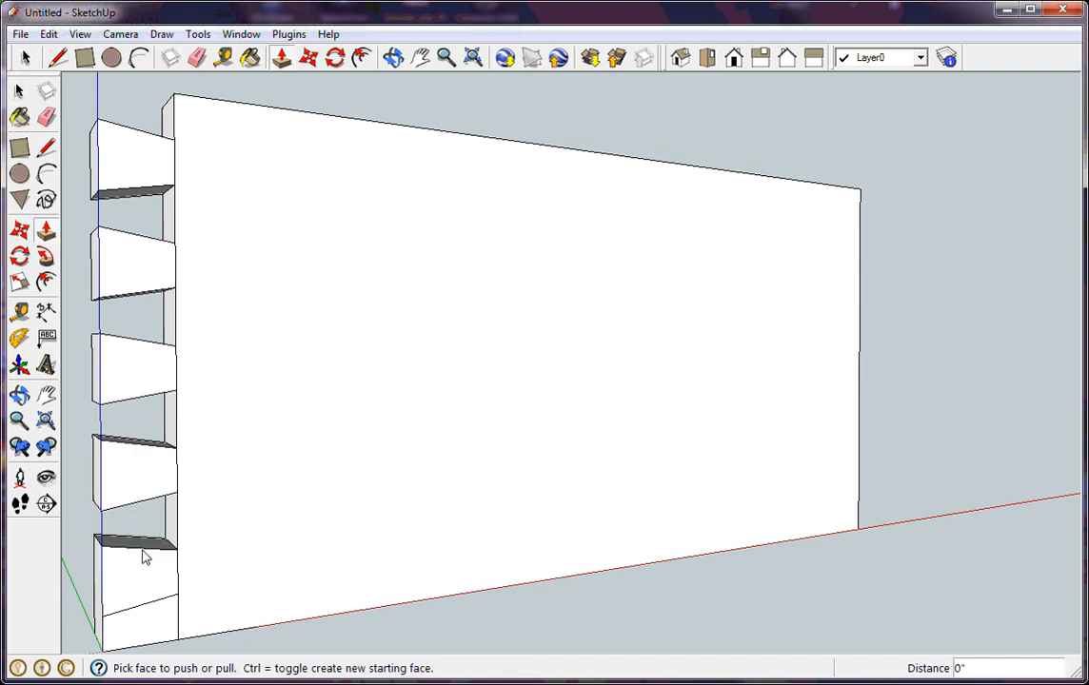
{"action": "double_click", "coordinate": [145, 629]}
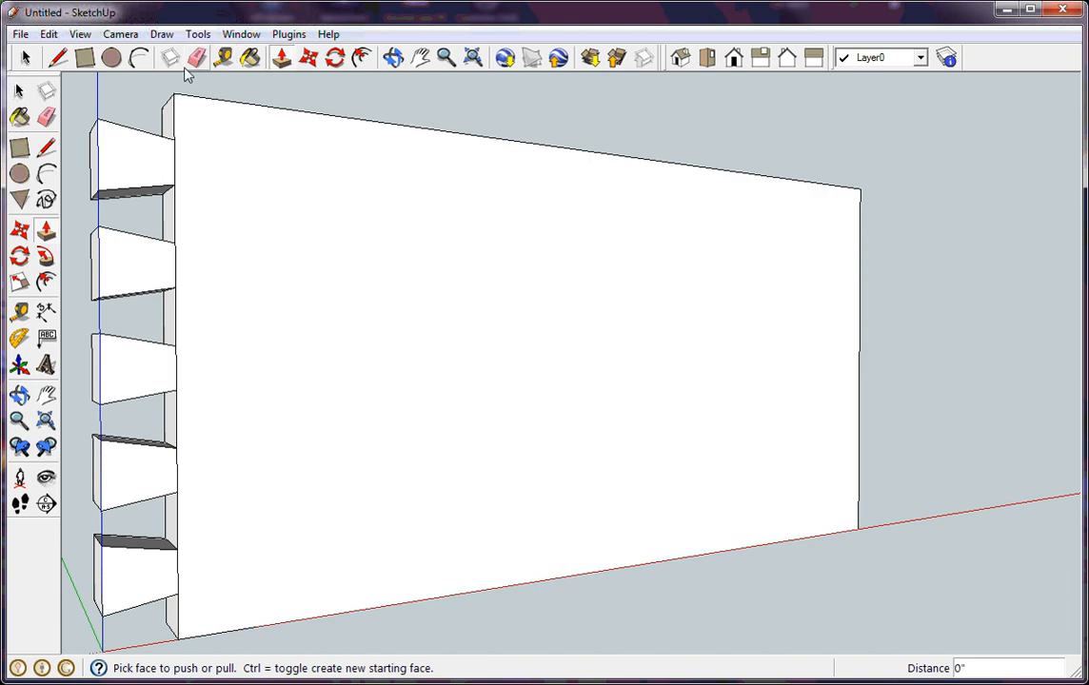
Step: Turn the entire dovetailed board into a component named "side board"
{"action": "left_click", "coordinate": [393, 57]}
{"action": "left_click_drag", "start_coordinate": [550, 181], "coordinate": [483, 309]}
{"action": "left_click", "coordinate": [26, 58]}
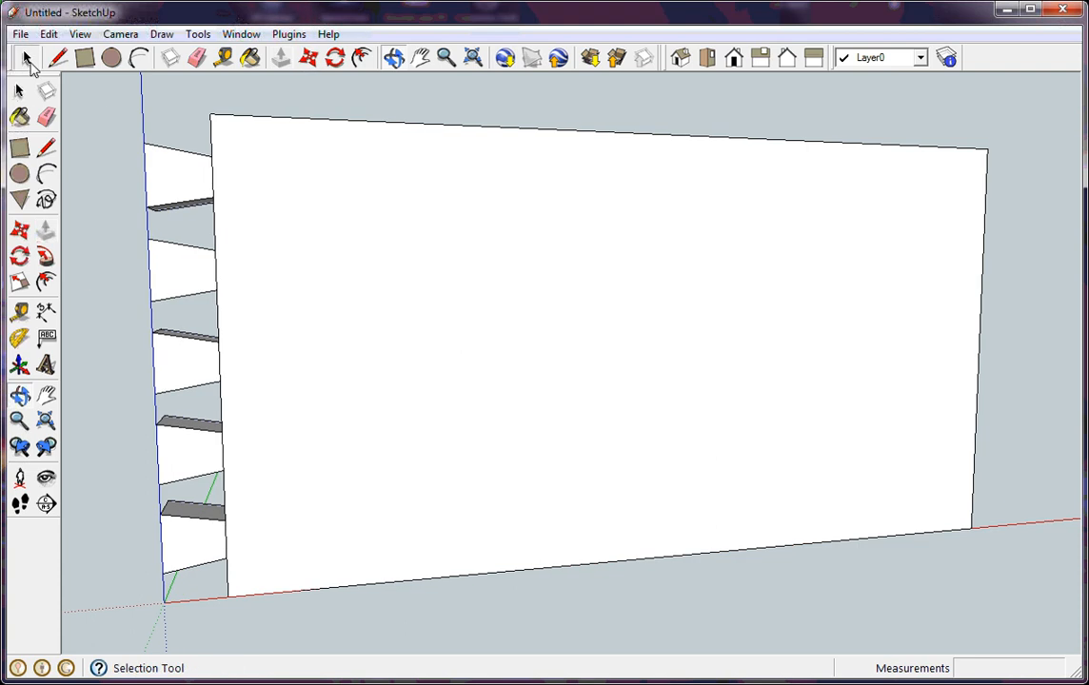
{"action": "left_click_drag", "start_coordinate": [1018, 563], "coordinate": [62, 152]}
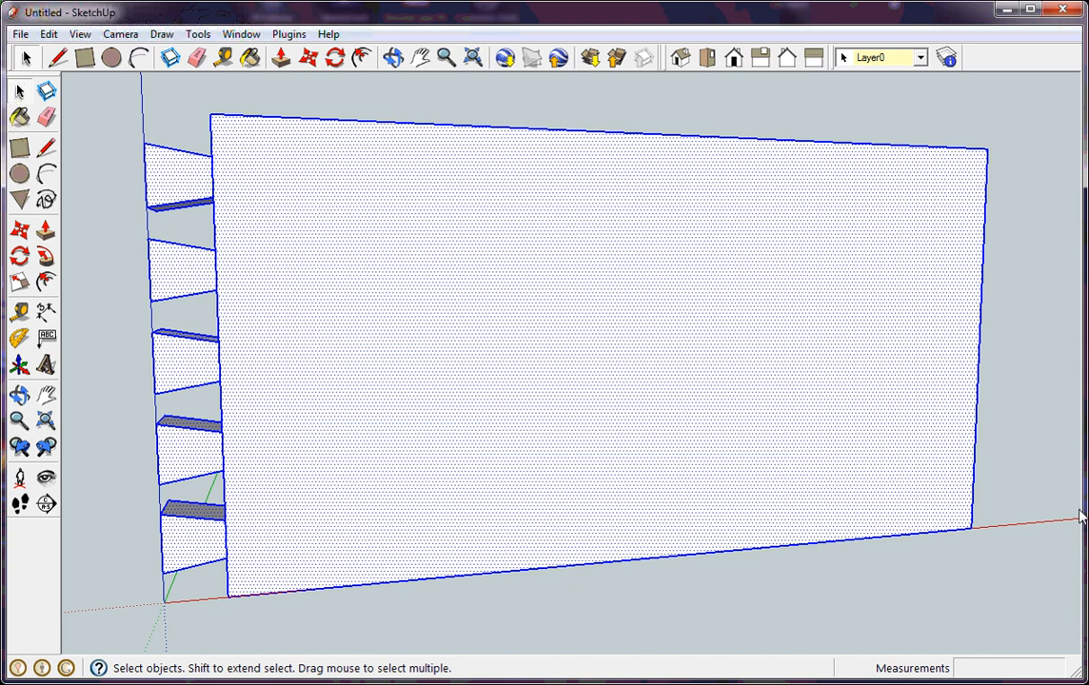
{"action": "left_click_drag", "start_coordinate": [1049, 612], "coordinate": [112, 95]}
{"action": "right_click", "coordinate": [310, 210]}
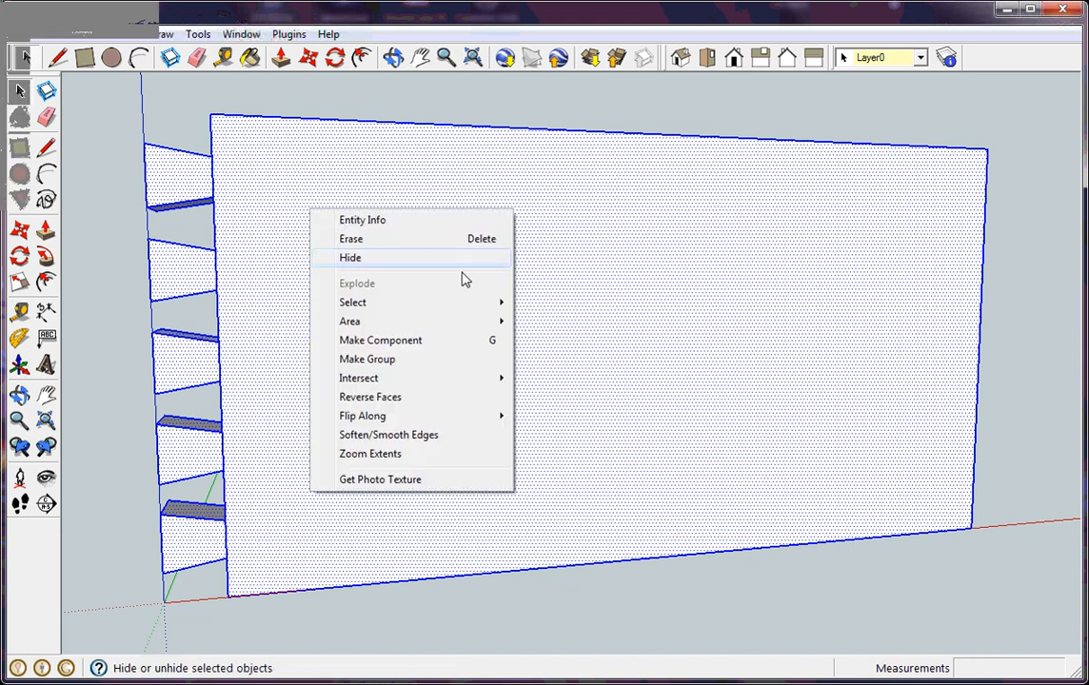
{"action": "left_click", "coordinate": [452, 345]}
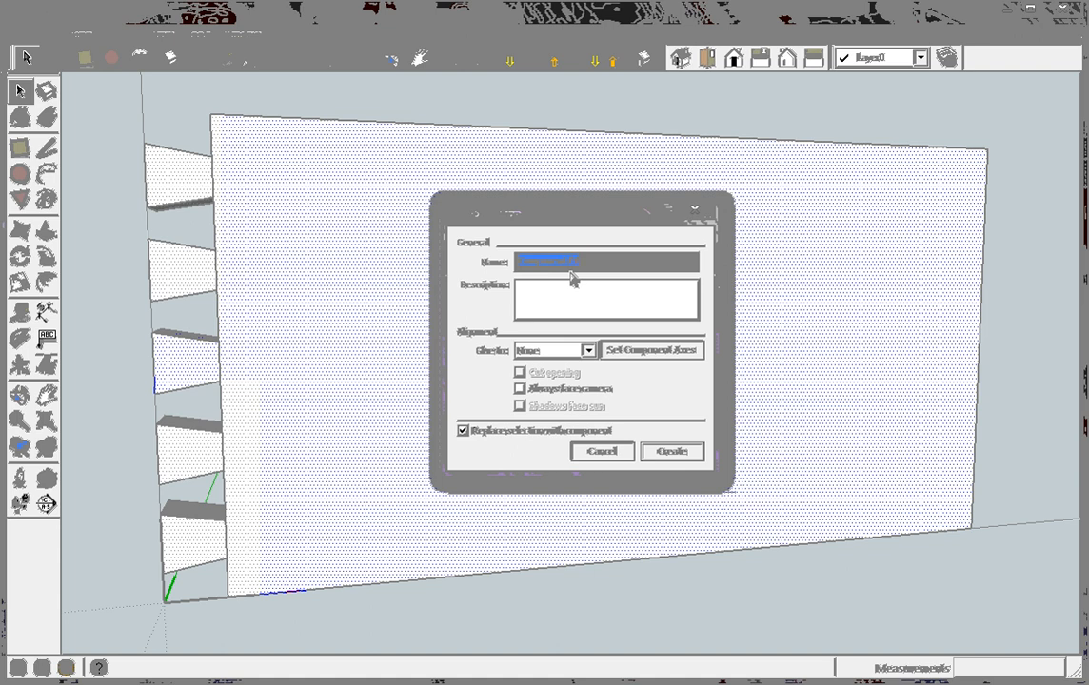
{"action": "type", "text": "side board"}
{"action": "key", "text": "Return"}
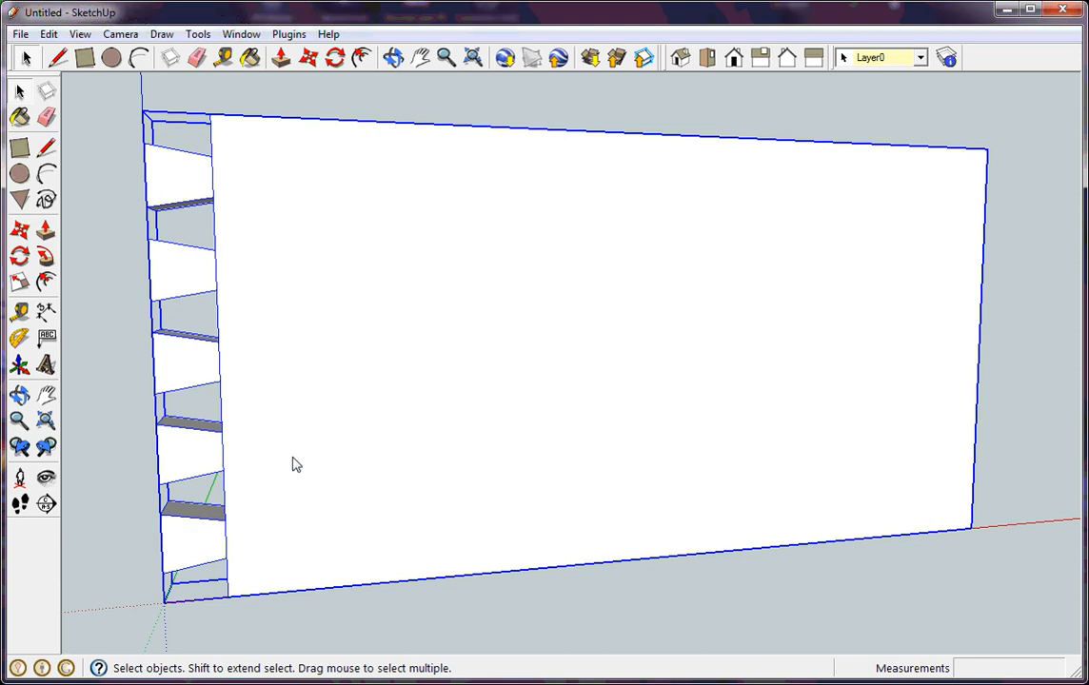
Step: Move the side board component about 1 3/32" along the red axis, away from the origin
{"action": "left_click", "coordinate": [308, 58]}
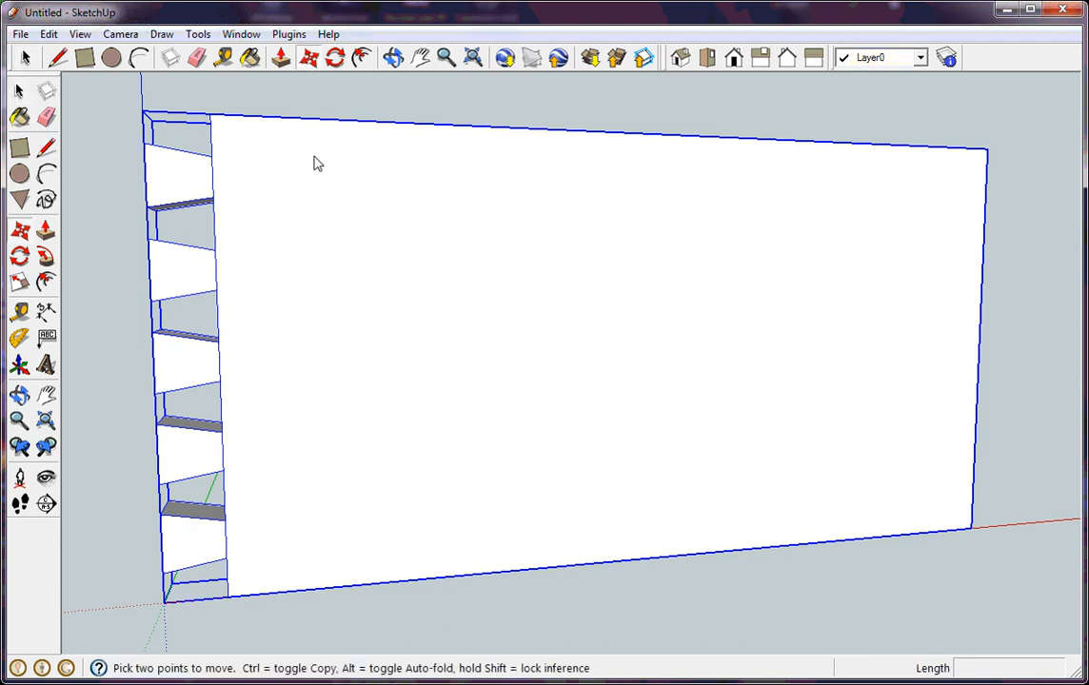
{"action": "left_click", "coordinate": [336, 273]}
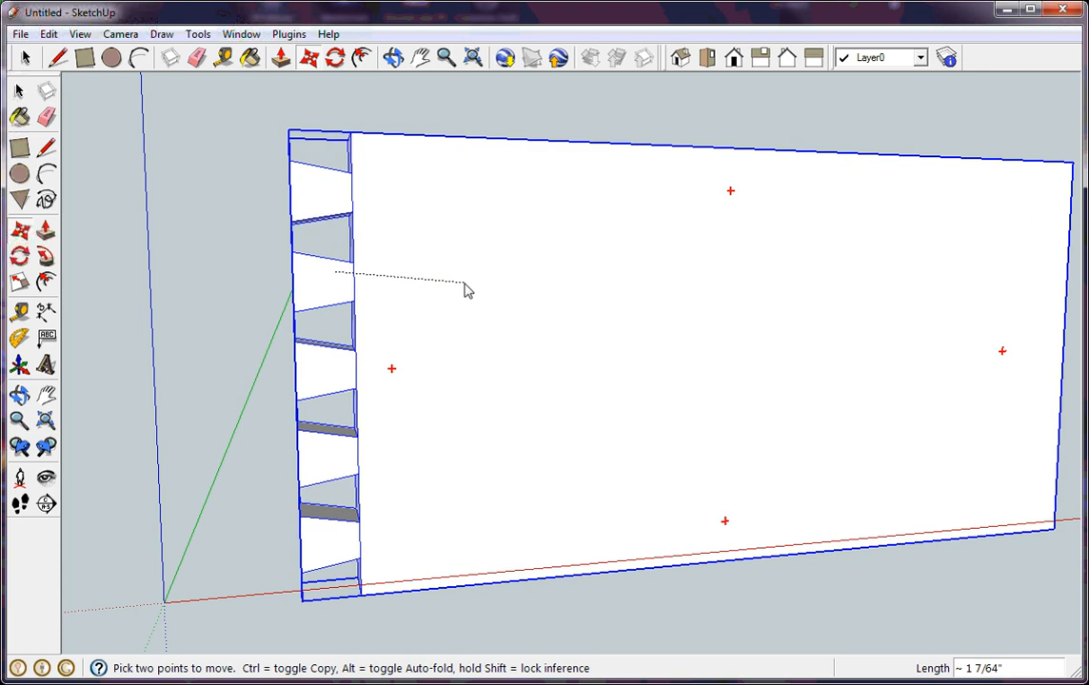
{"action": "left_click", "coordinate": [464, 284]}
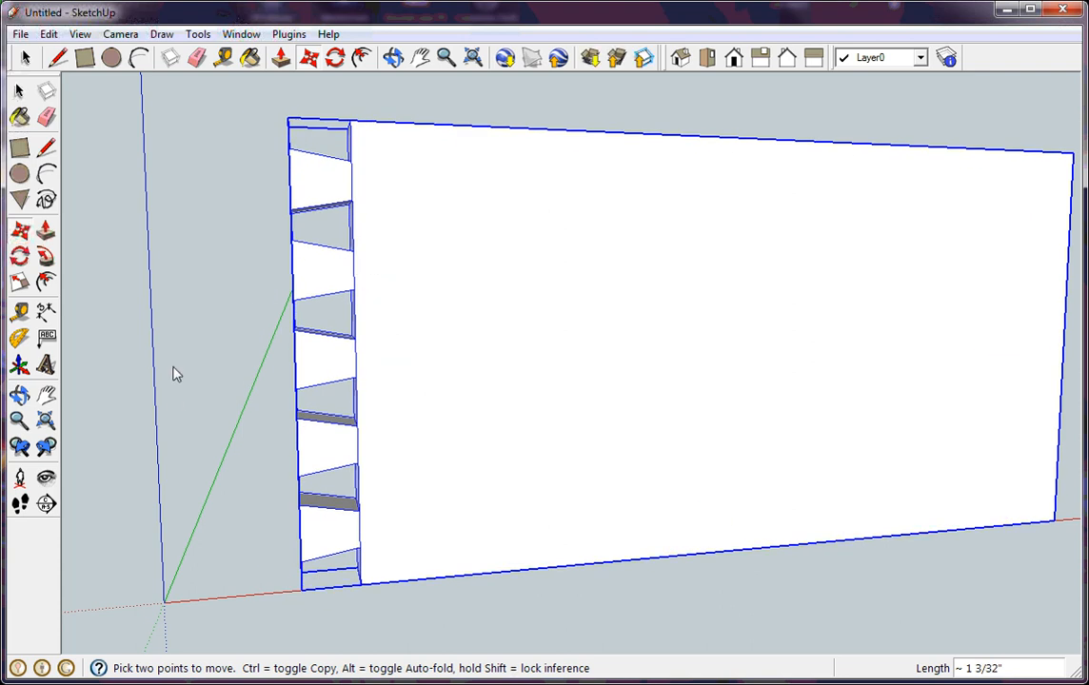
Step: In the front view, draw a 0.5" by 4" upright rectangle from the origin beside the side board
{"action": "left_click", "coordinate": [733, 59]}
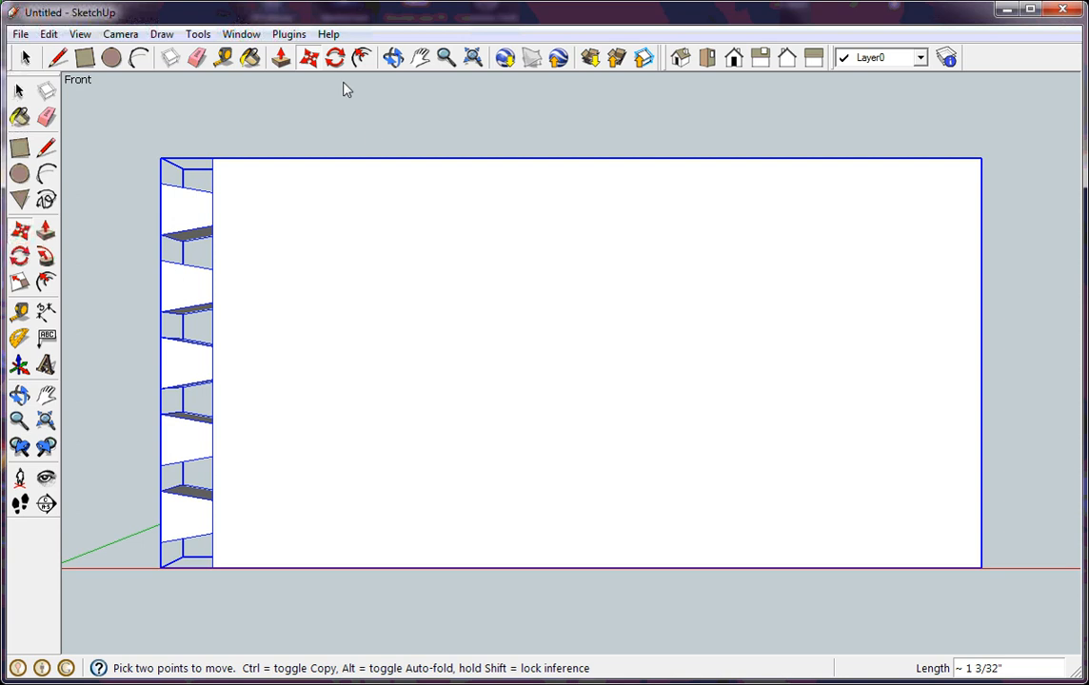
{"action": "left_click", "coordinate": [419, 59]}
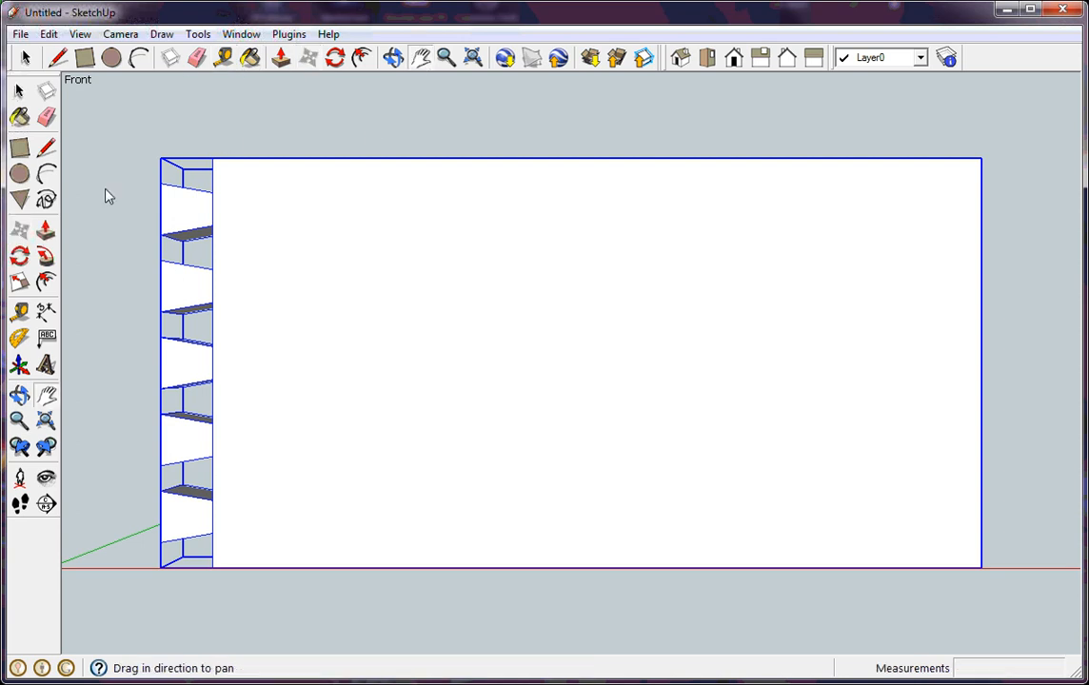
{"action": "left_click_drag", "start_coordinate": [152, 194], "coordinate": [325, 197]}
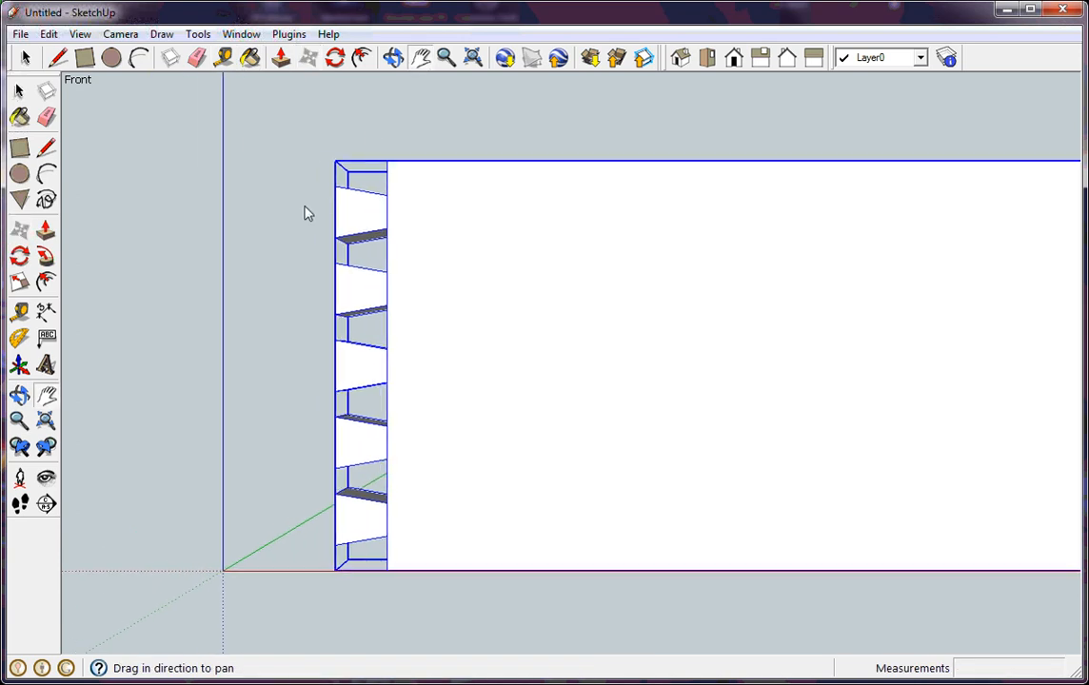
{"action": "left_click", "coordinate": [84, 57]}
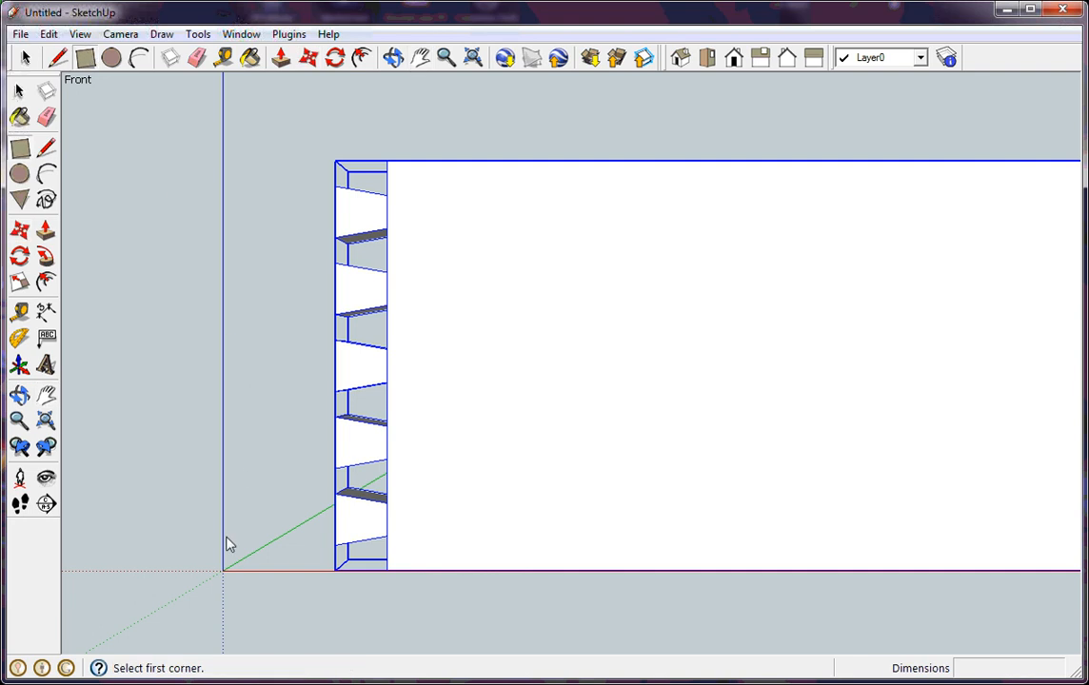
{"action": "left_click", "coordinate": [225, 574]}
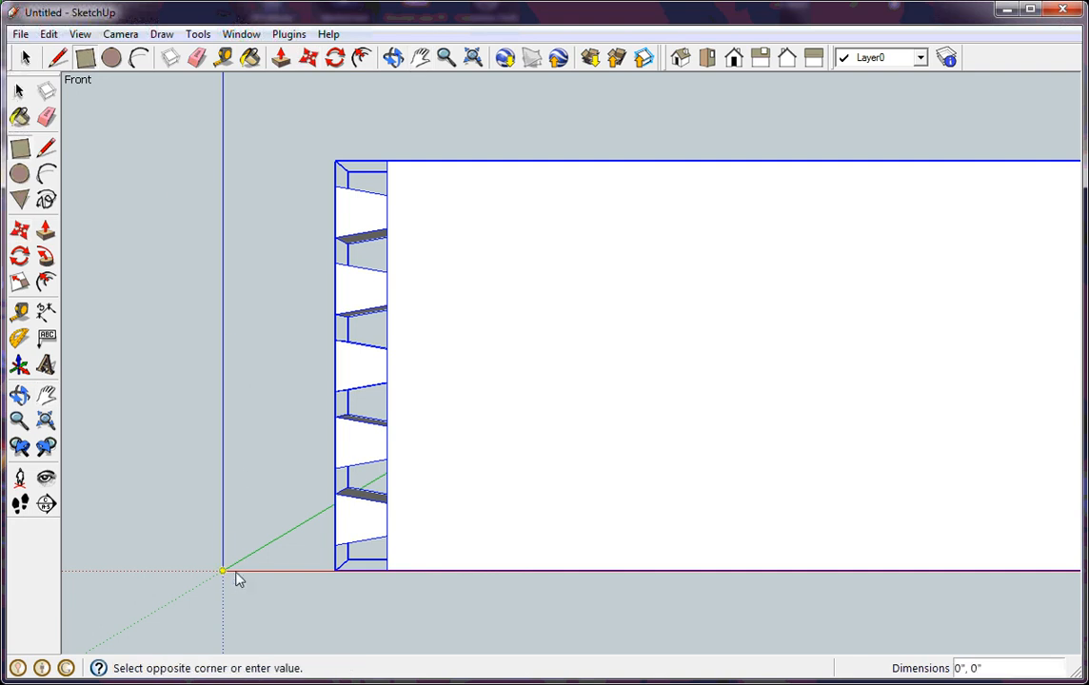
{"action": "left_click", "coordinate": [271, 344]}
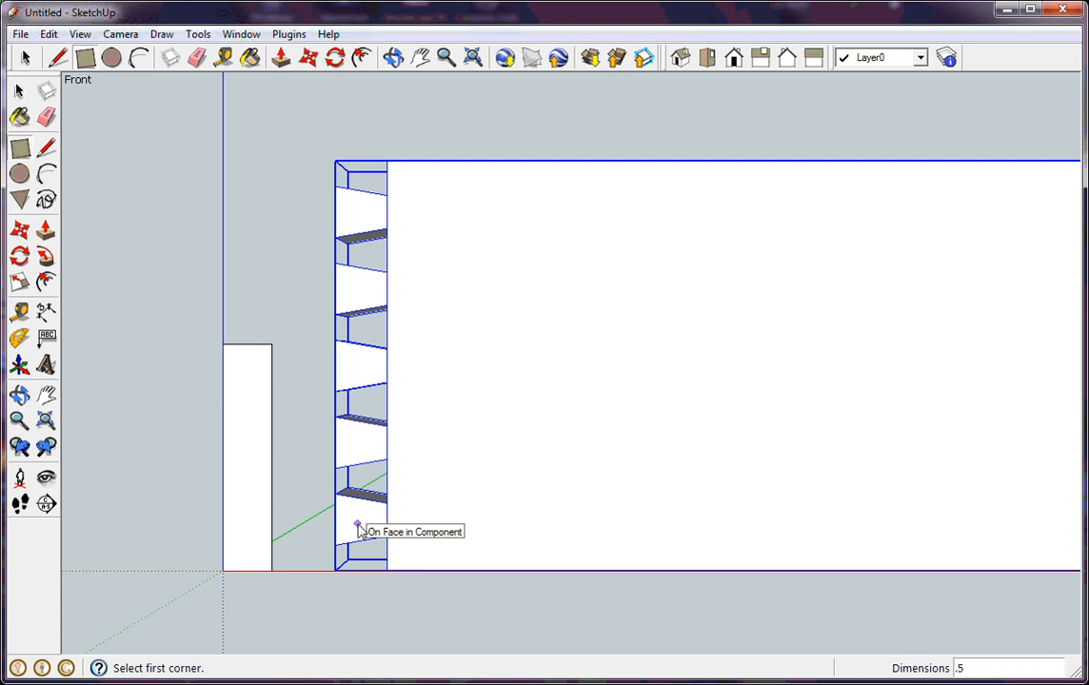
{"action": "key", "text": "Return"}
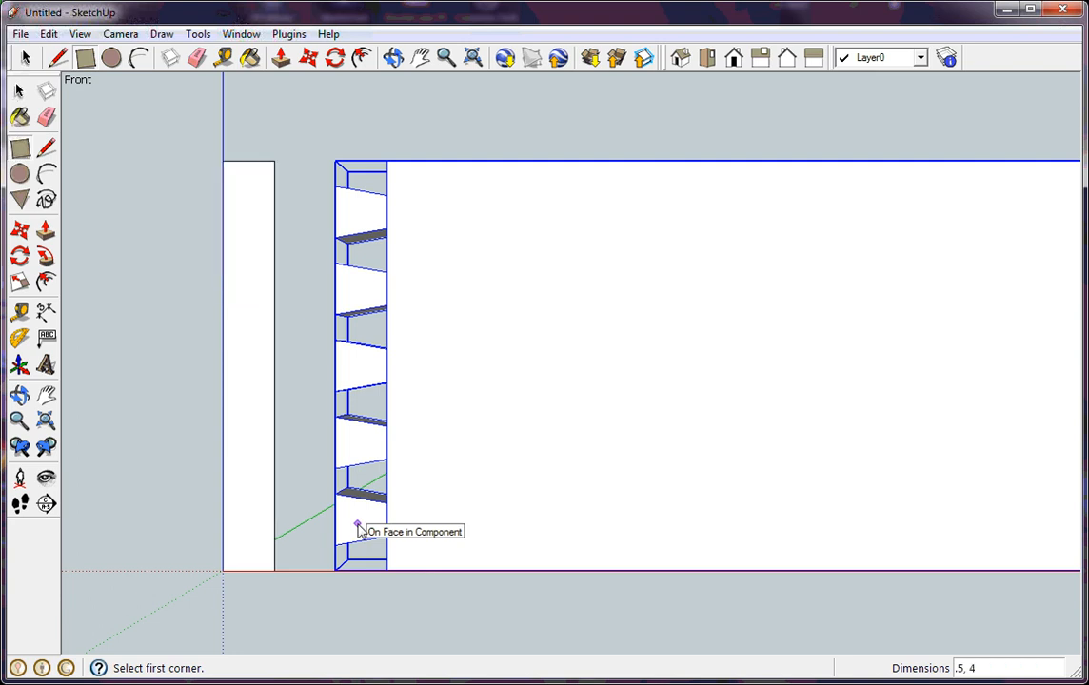
Step: Extrude the upright 0.5" by 4" rectangle 8" back along the green axis to form the perpendicular mating board
{"action": "left_click", "coordinate": [786, 58]}
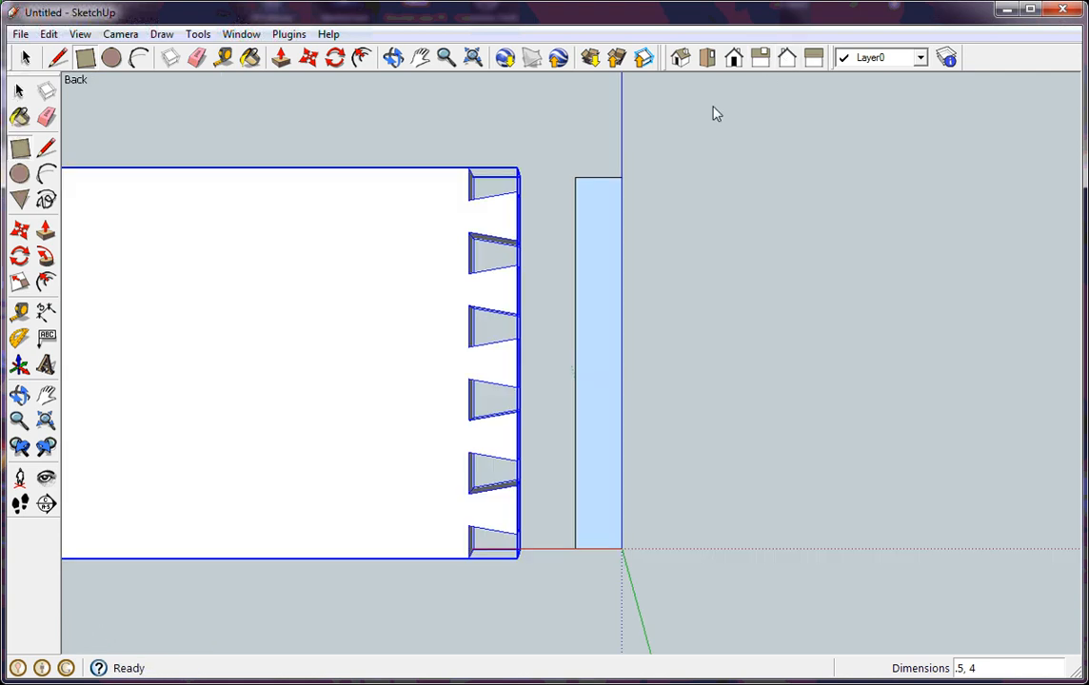
{"action": "left_click", "coordinate": [392, 57]}
{"action": "left_click_drag", "start_coordinate": [381, 80], "coordinate": [519, 128]}
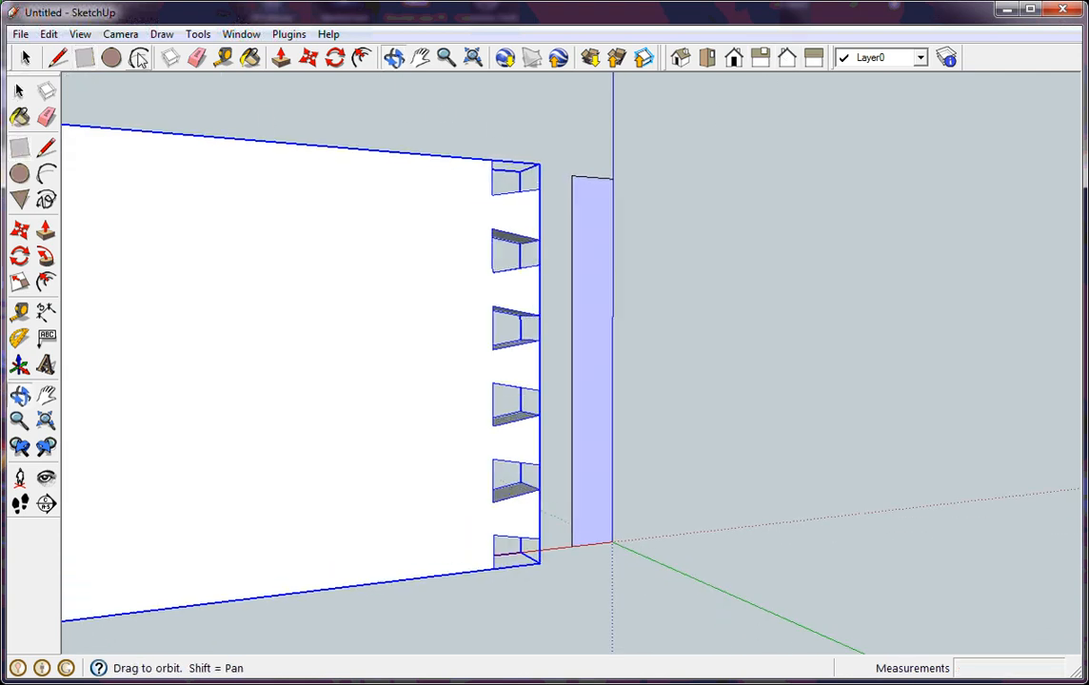
{"action": "left_click", "coordinate": [281, 57]}
{"action": "left_click", "coordinate": [590, 277]}
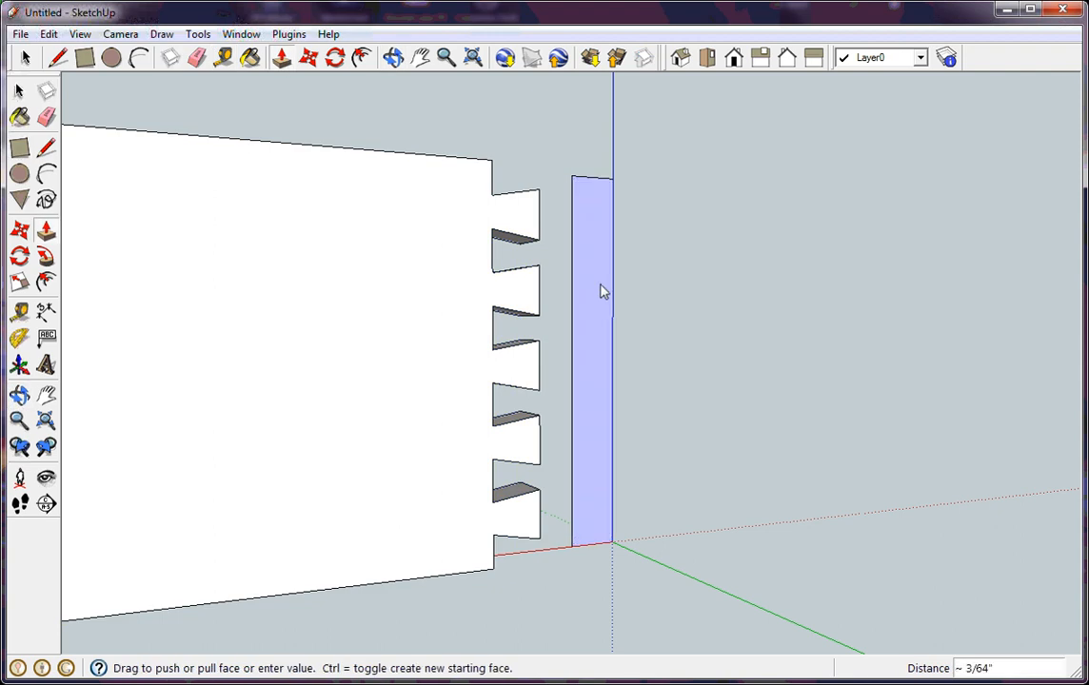
{"action": "type", "text": "8"}
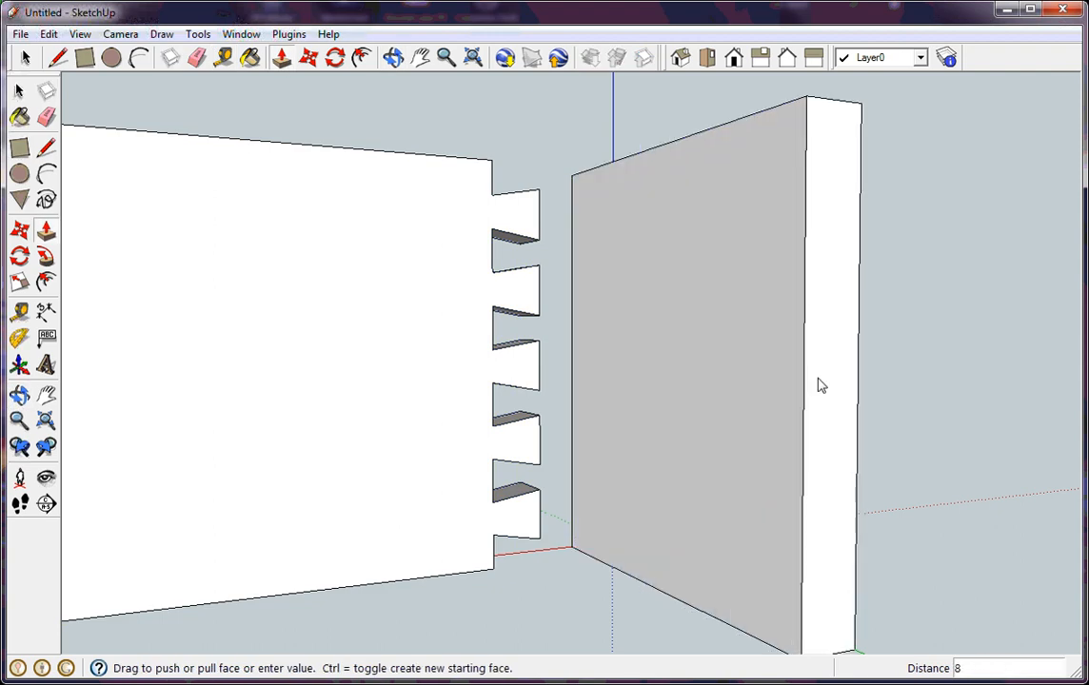
{"action": "key", "text": "Return"}
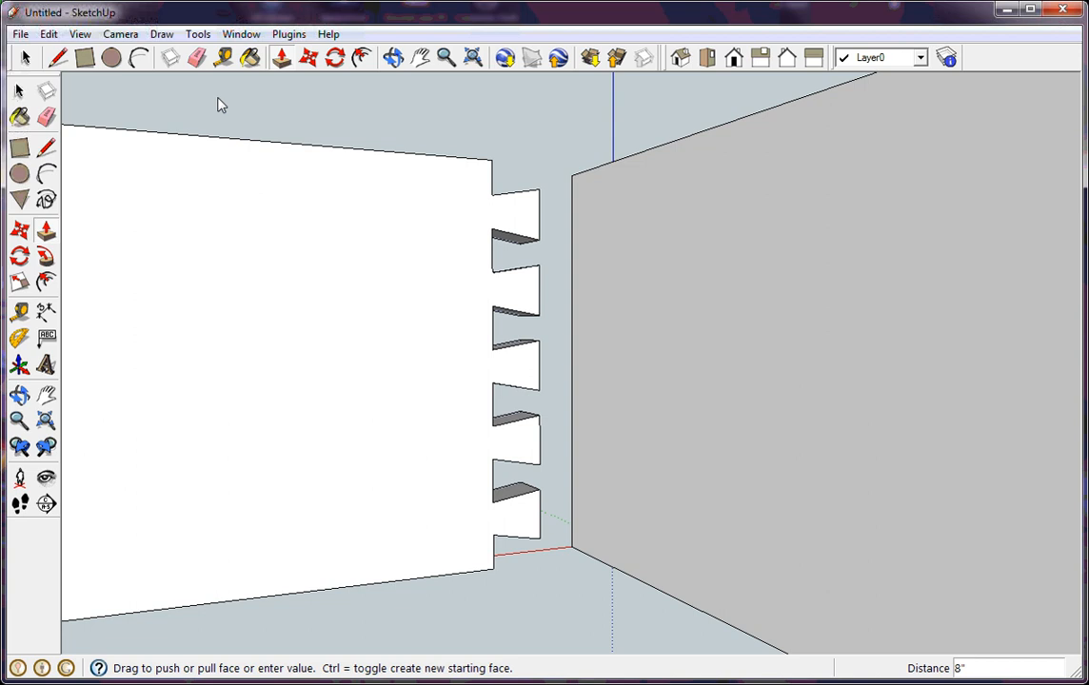
Step: In the front view, move the side board about 1 3/32" along the red axis so its tails fully overlap the mating board's end
{"action": "left_click", "coordinate": [733, 58]}
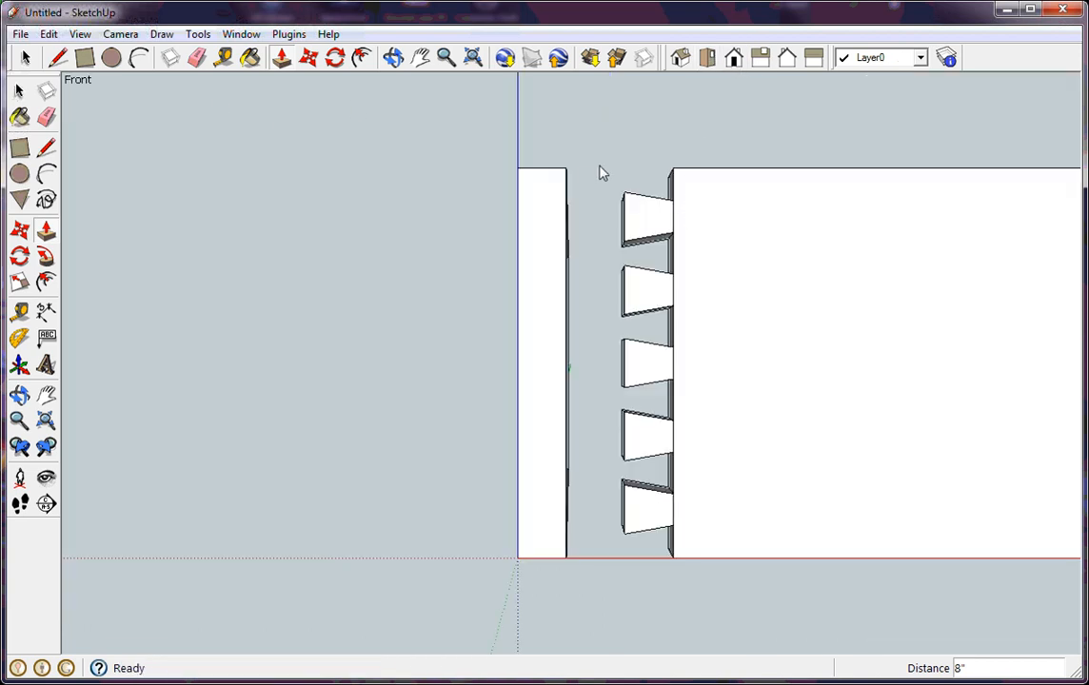
{"action": "left_click", "coordinate": [311, 61]}
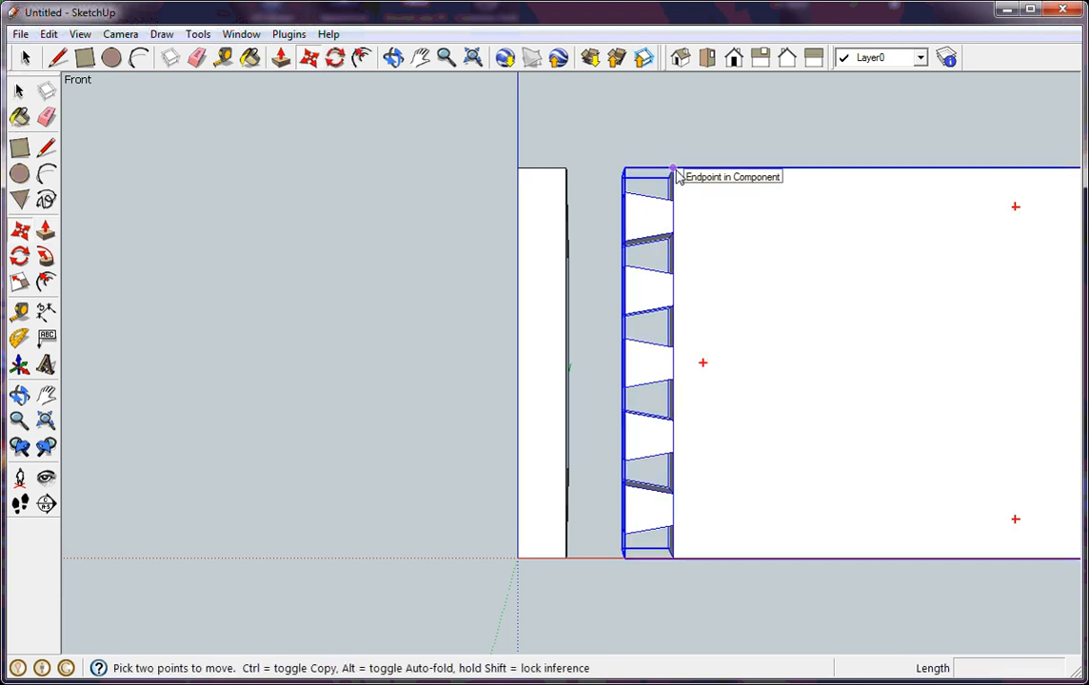
{"action": "left_click", "coordinate": [674, 170]}
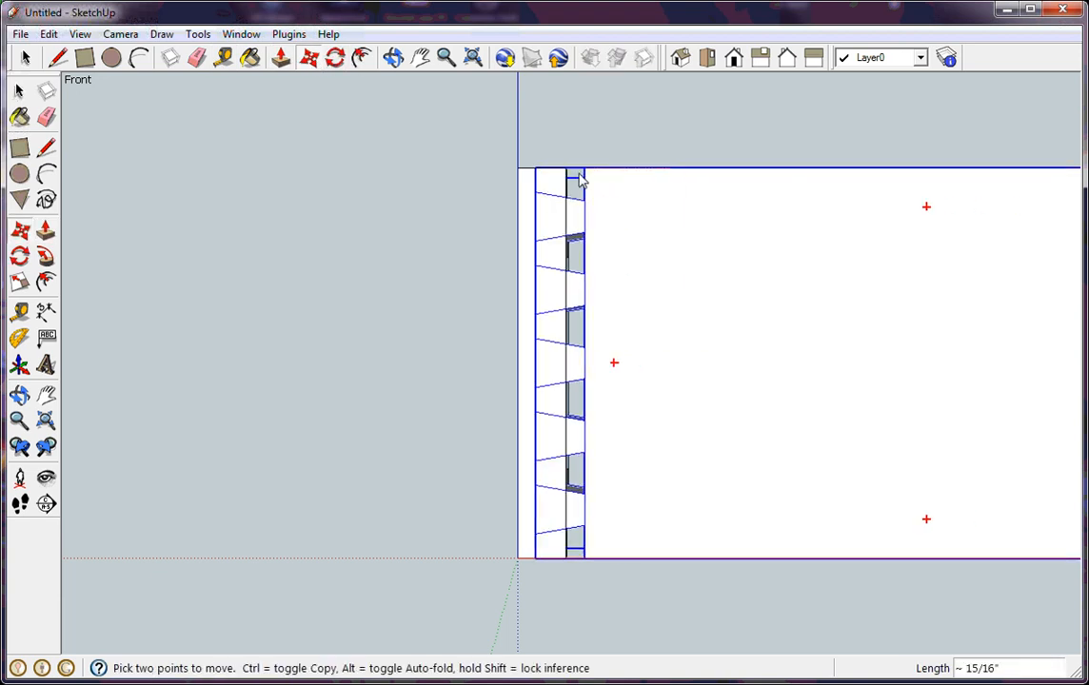
{"action": "left_click", "coordinate": [570, 175]}
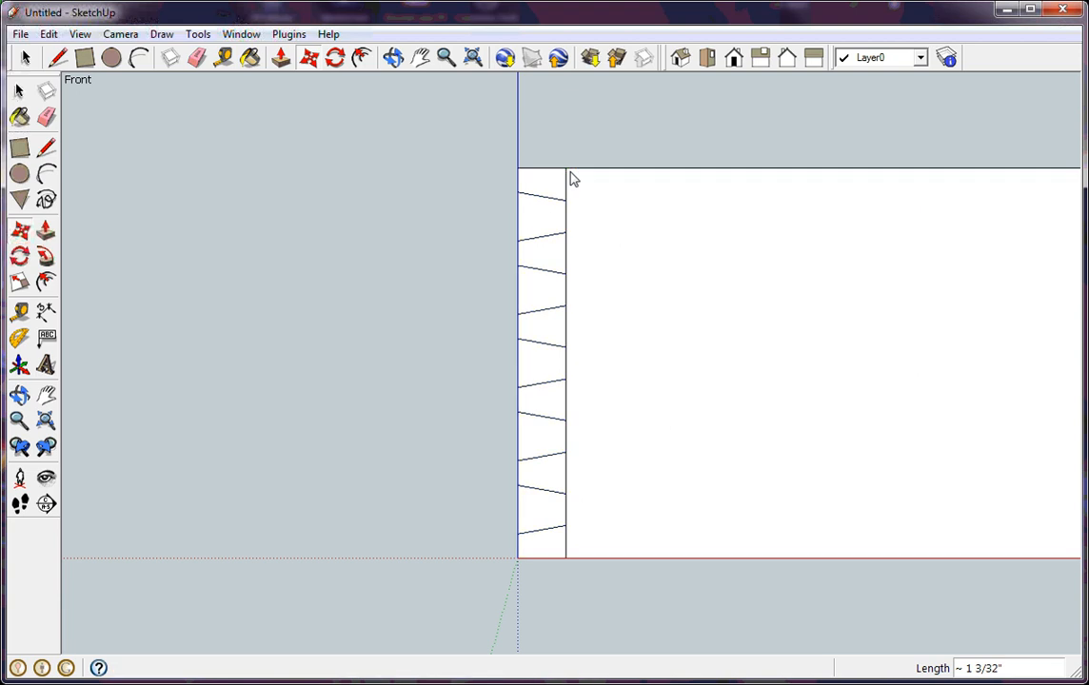
Step: Intersect the side board with the model and slide it about 39/64" along the red axis, off the mating board
{"action": "right_click", "coordinate": [626, 231]}
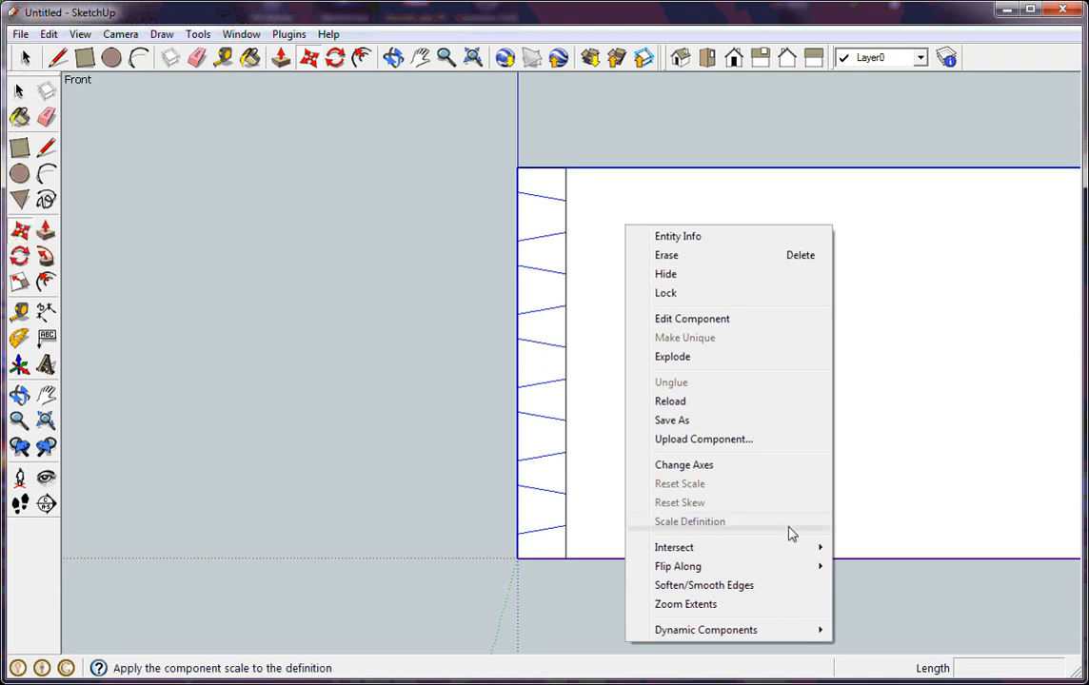
{"action": "mouse_move", "coordinate": [793, 554]}
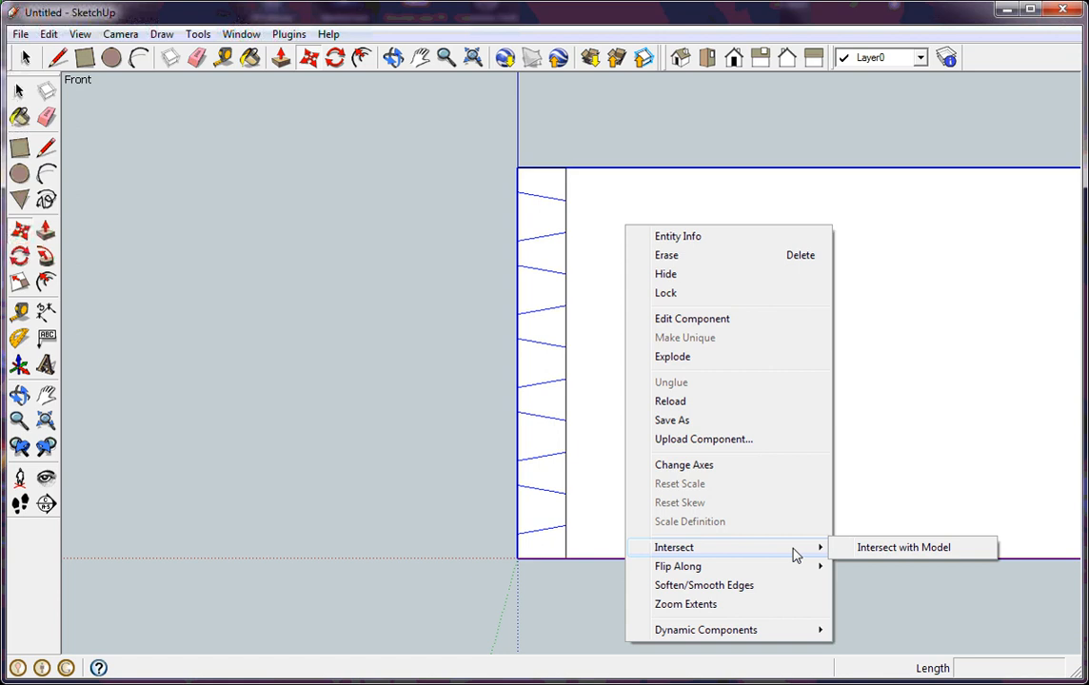
{"action": "left_click", "coordinate": [885, 549]}
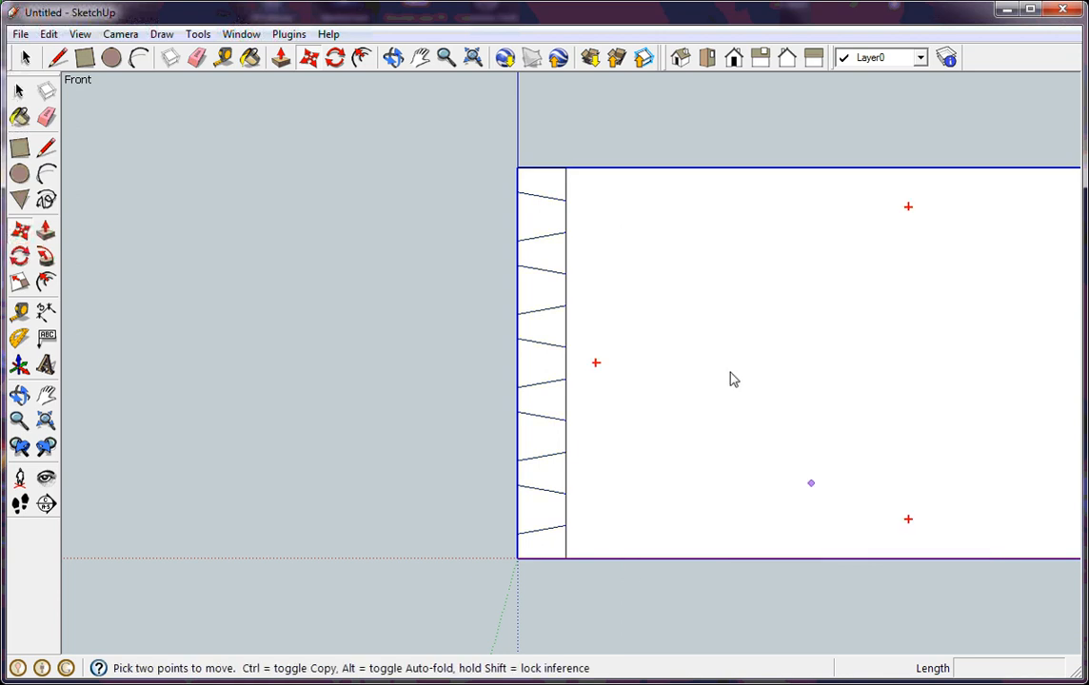
{"action": "left_click", "coordinate": [639, 264]}
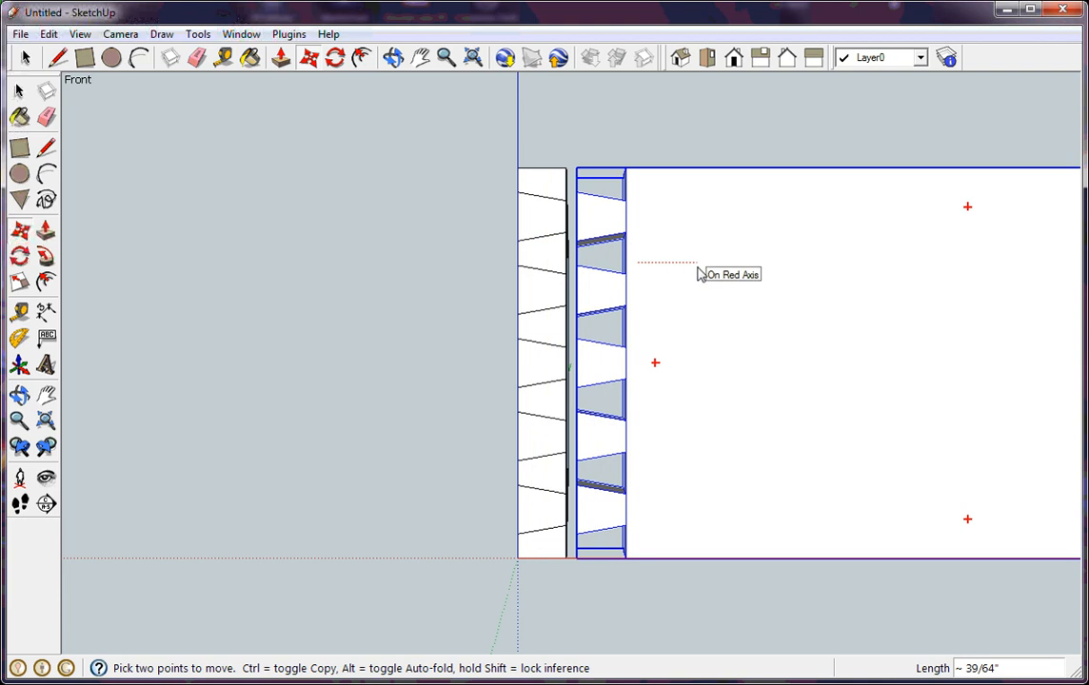
{"action": "left_click", "coordinate": [698, 274]}
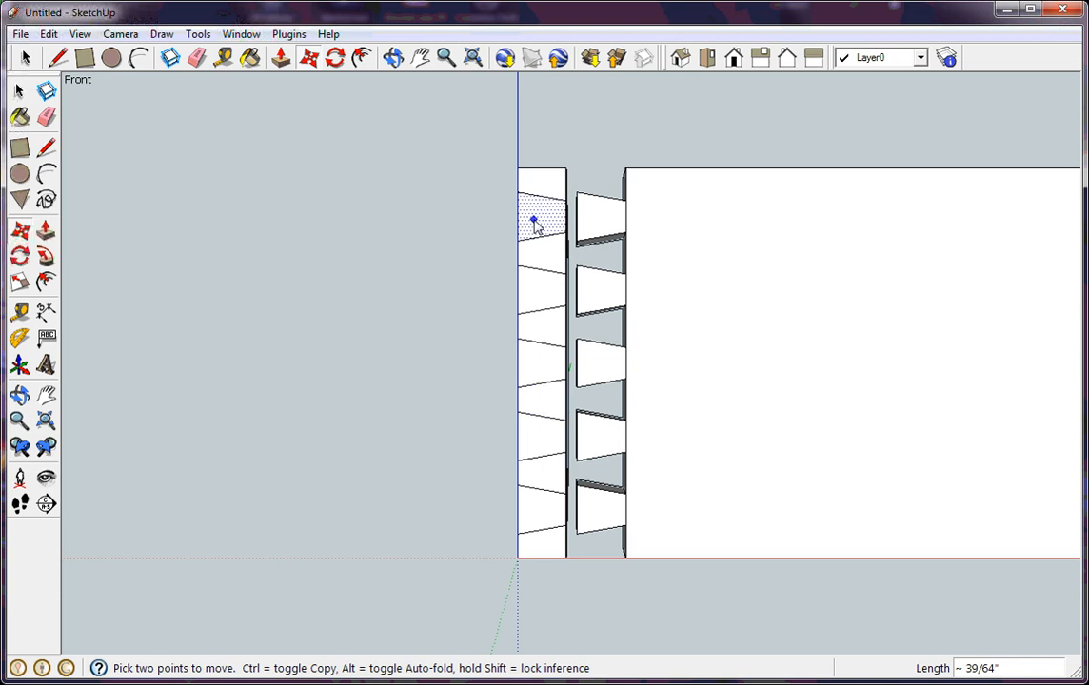
Step: Push the topmost tail-shaped face on the mating board's end in by 0.5" to cut the first socket
{"action": "left_click", "coordinate": [393, 58]}
{"action": "left_click_drag", "start_coordinate": [376, 231], "coordinate": [276, 357]}
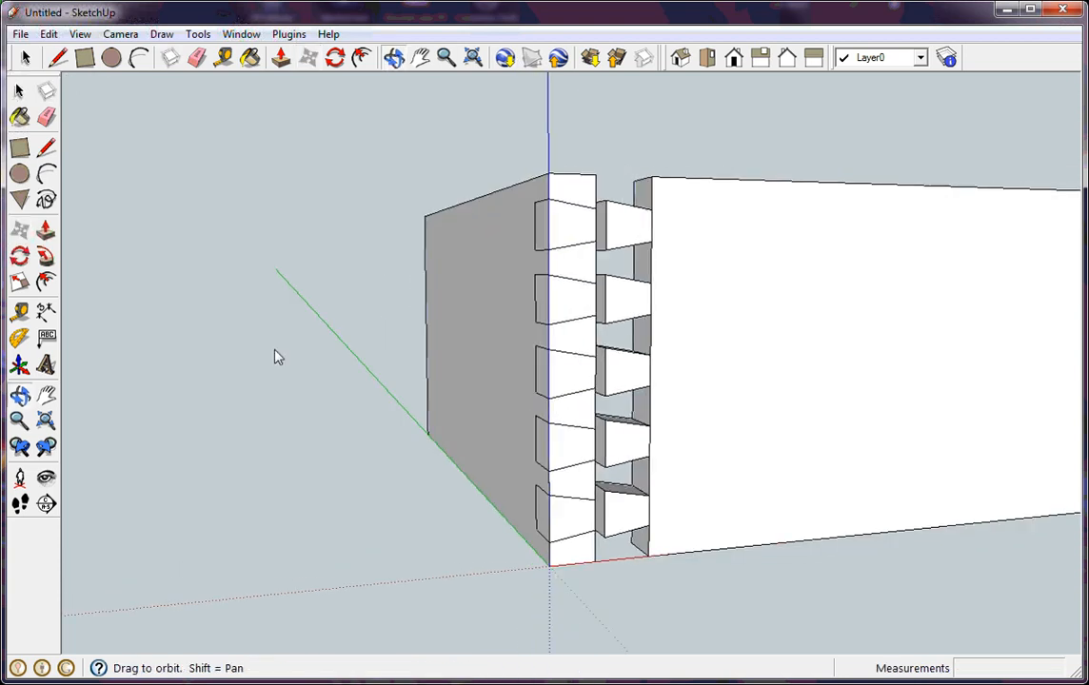
{"action": "left_click", "coordinate": [281, 59]}
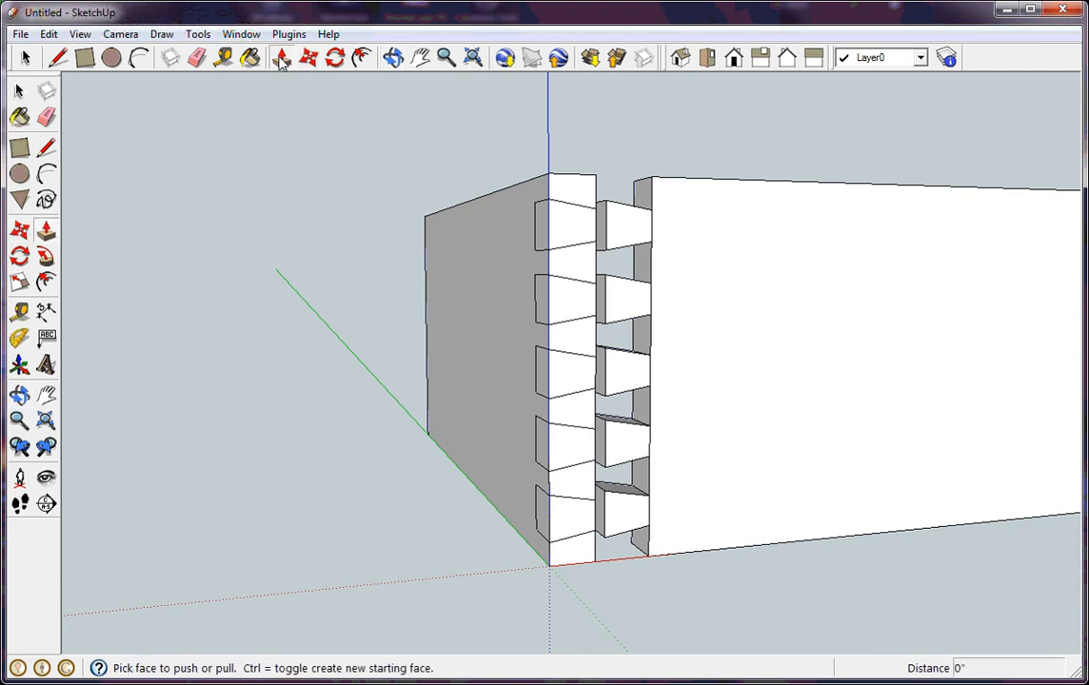
{"action": "left_click", "coordinate": [564, 223]}
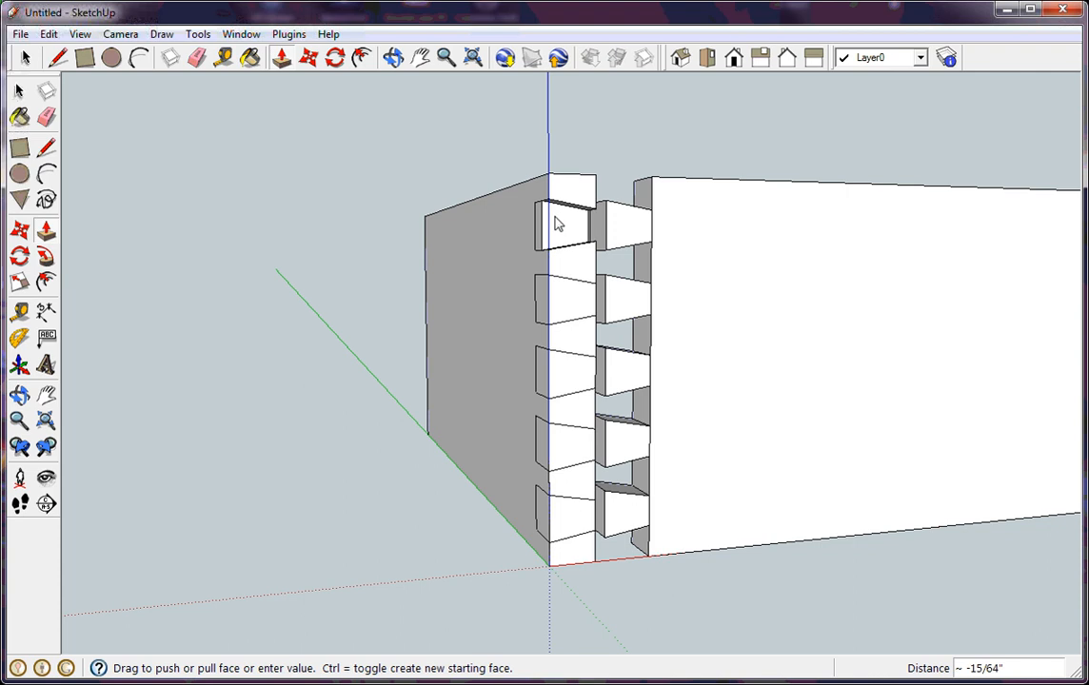
{"action": "type", "text": ".5"}
{"action": "key", "text": "Return"}
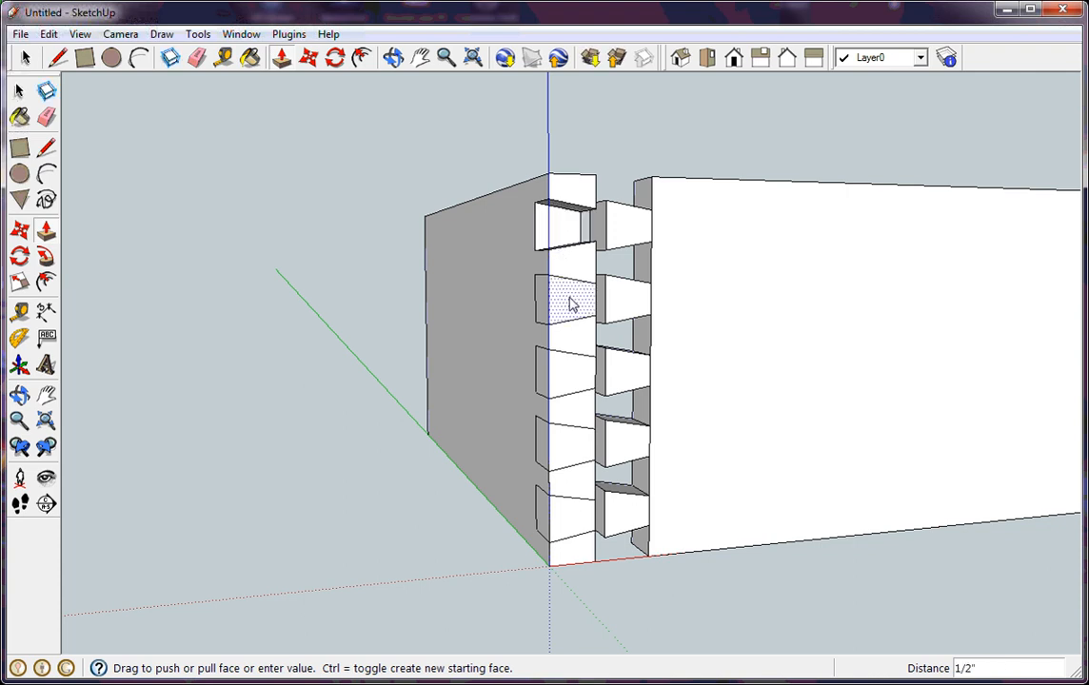
Step: Cut the remaining four tail sockets in the mating board's end with the same 1/2" push
{"action": "double_click", "coordinate": [571, 299]}
{"action": "double_click", "coordinate": [567, 371]}
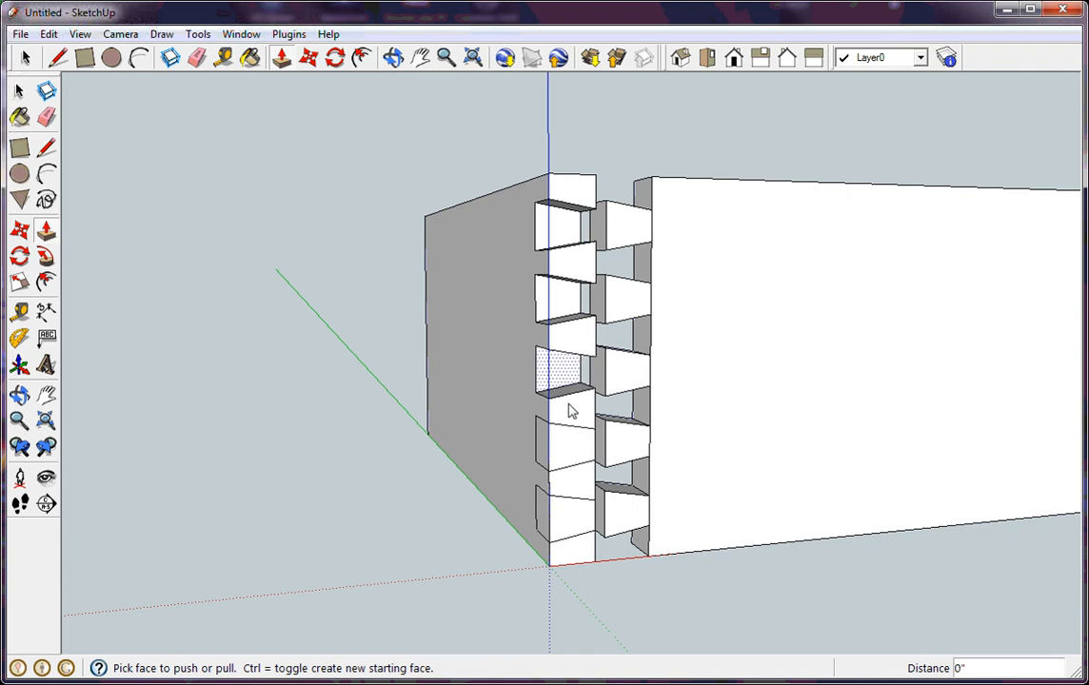
{"action": "double_click", "coordinate": [569, 448]}
{"action": "double_click", "coordinate": [572, 516]}
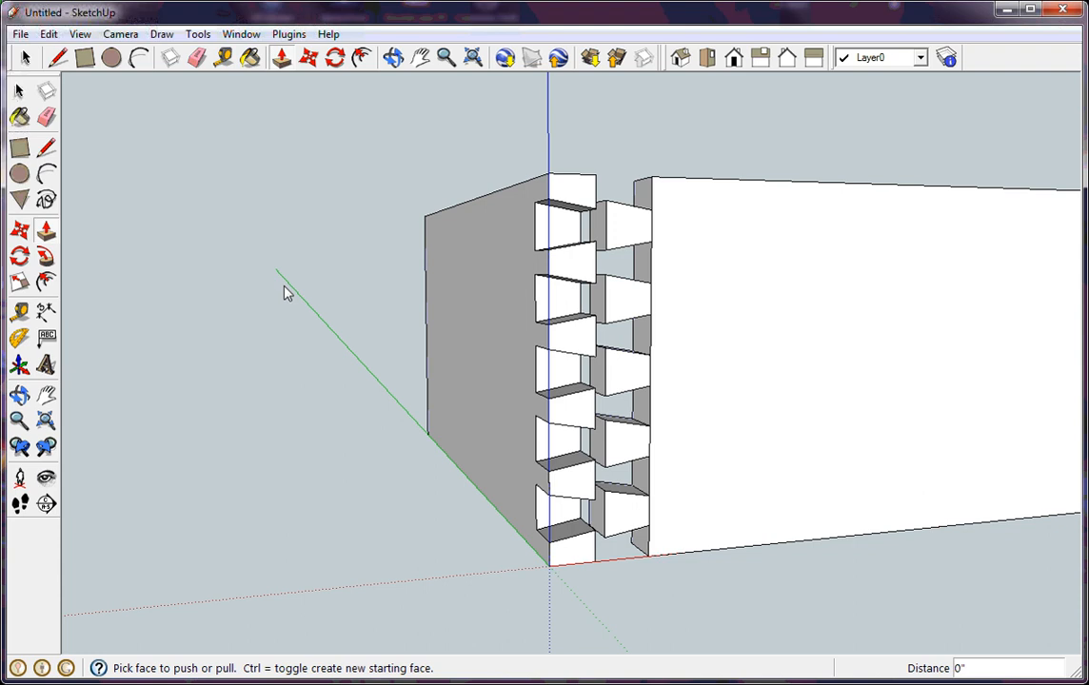
Step: Move the side board about 2 13/64" farther along the red axis and turn the entire socketed board into a component named "side 2"
{"action": "left_click", "coordinate": [308, 57]}
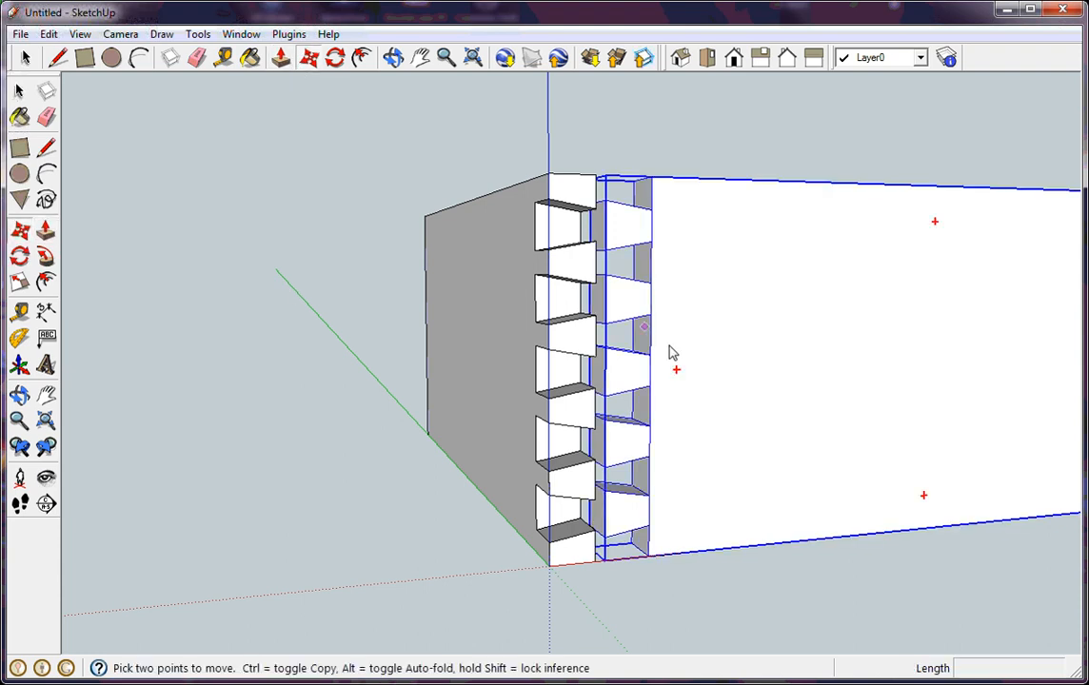
{"action": "left_click", "coordinate": [693, 341]}
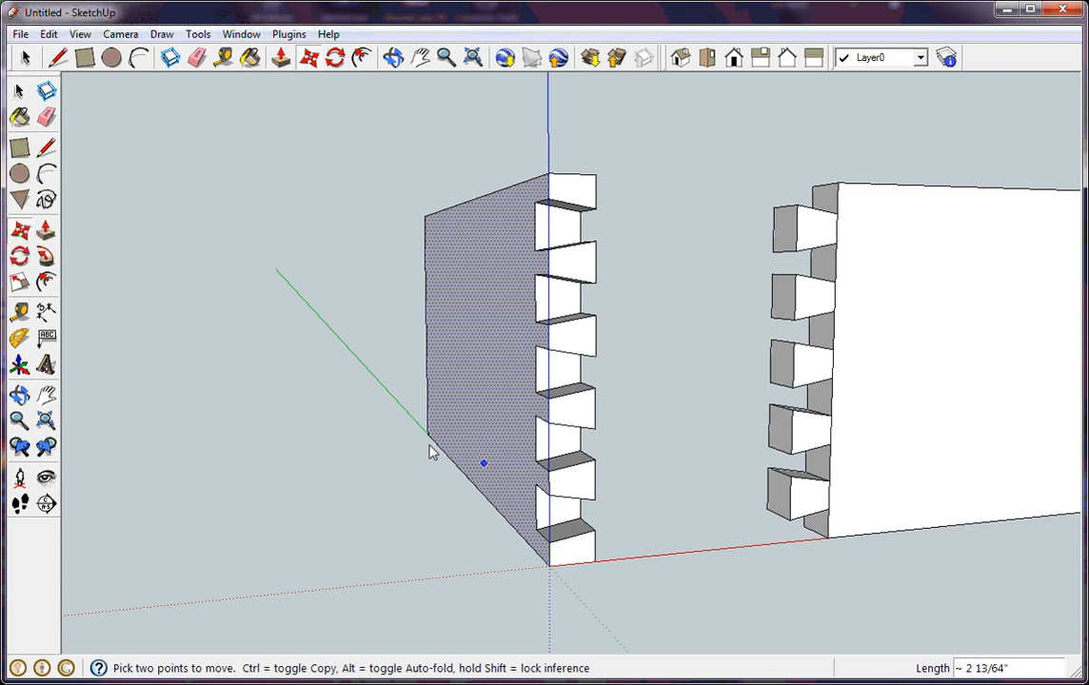
{"action": "left_click", "coordinate": [25, 59]}
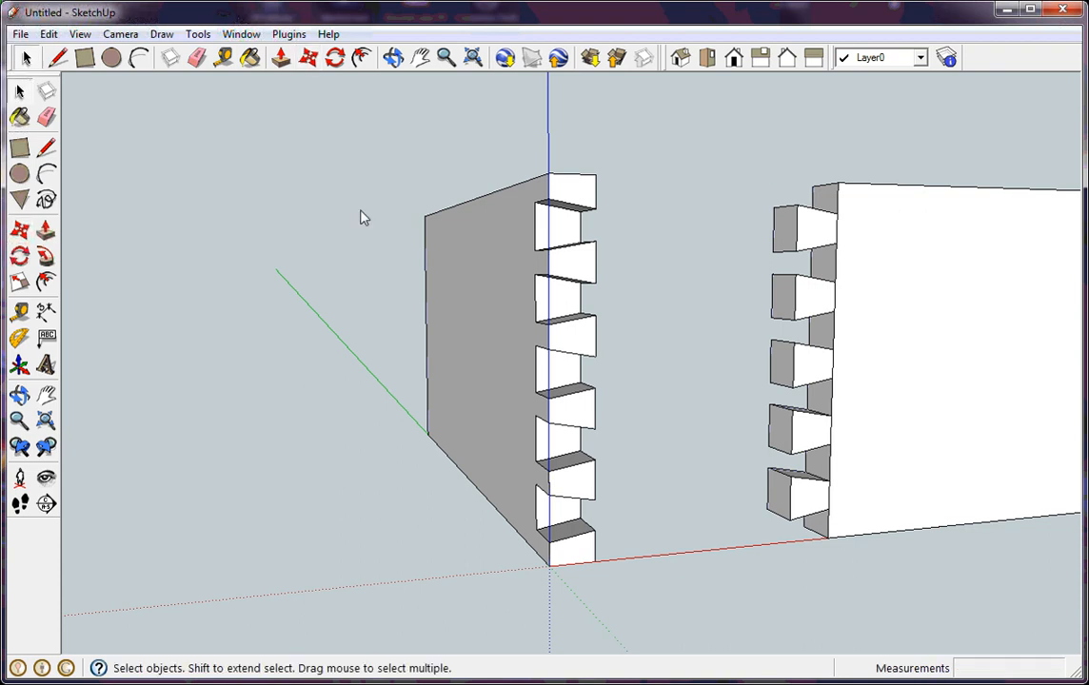
{"action": "left_click_drag", "start_coordinate": [310, 154], "coordinate": [644, 583]}
{"action": "right_click", "coordinate": [481, 298]}
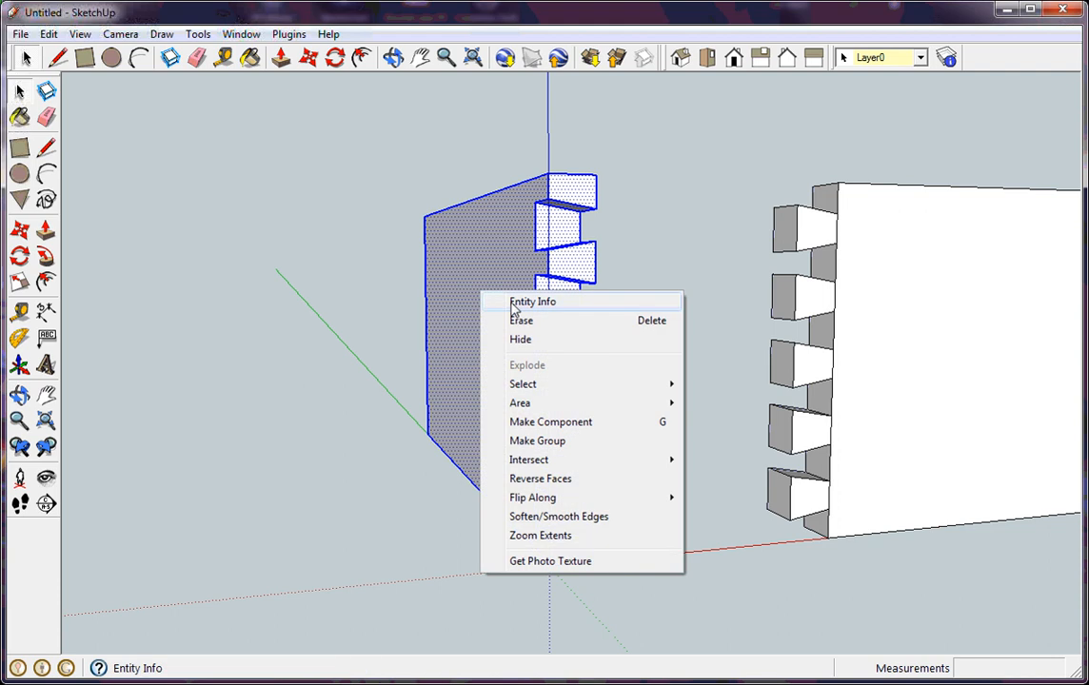
{"action": "left_click", "coordinate": [584, 426]}
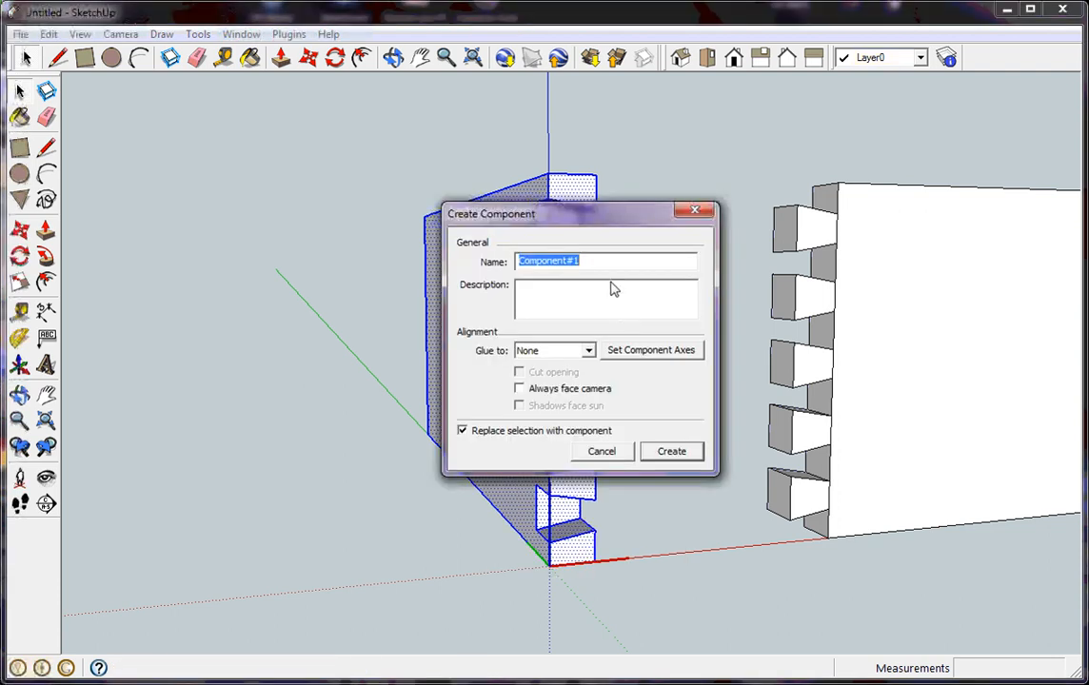
{"action": "type", "text": "side"}
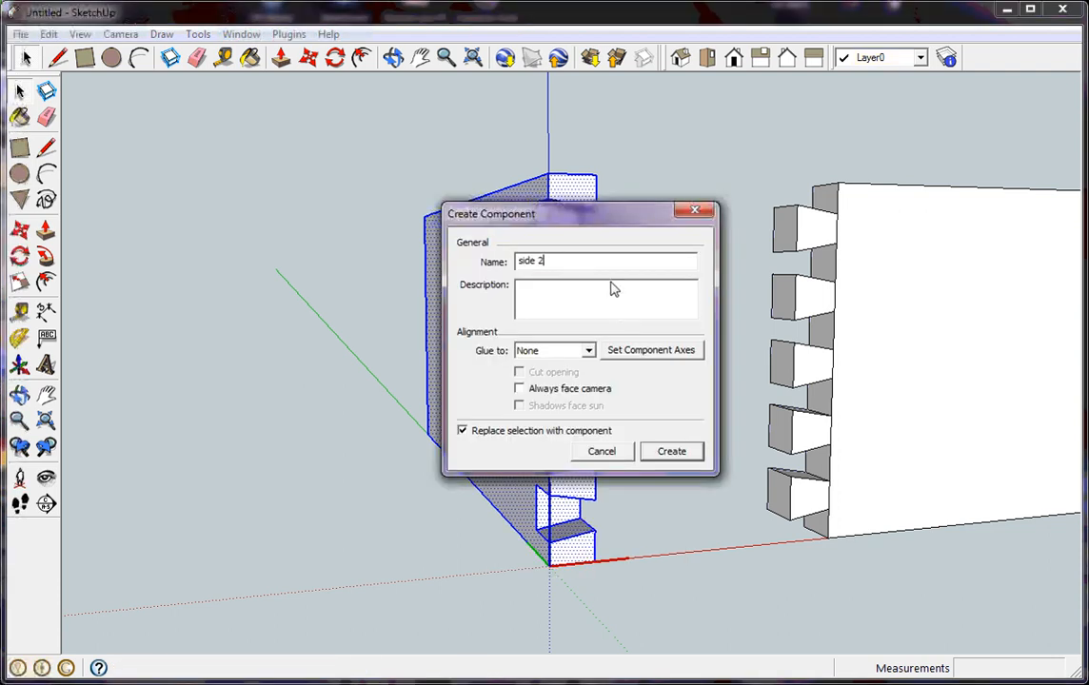
{"action": "type", "text": " 2"}
{"action": "key", "text": "Return"}
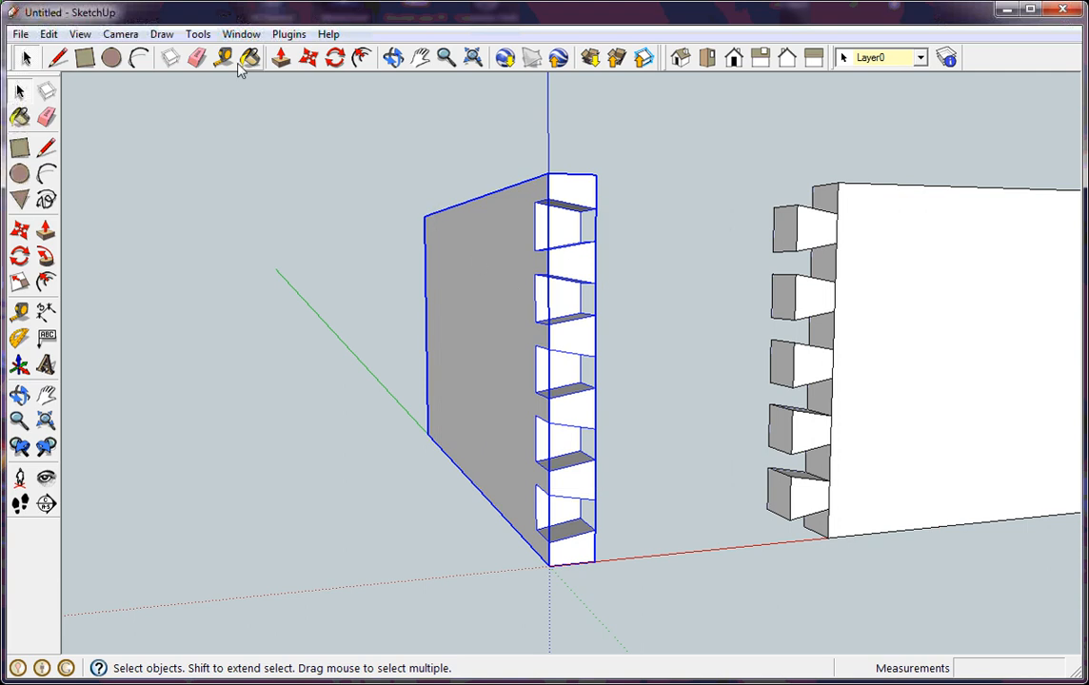
Step: Paint the socketed "side 2" component with the akb-mahogany wood material
{"action": "key", "text": "b"}
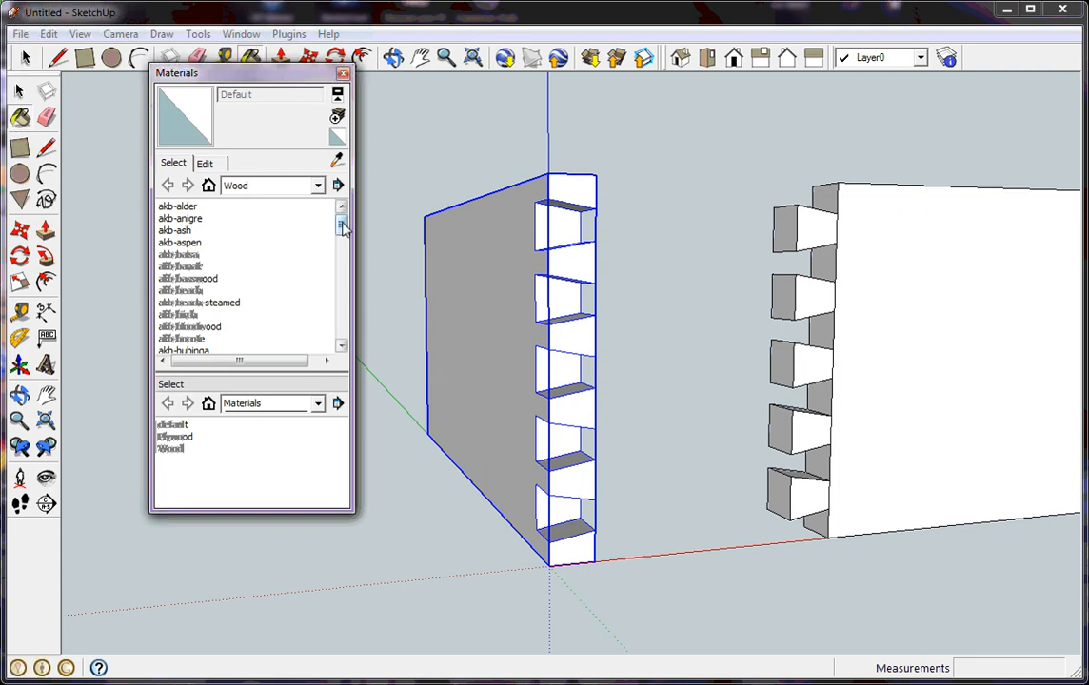
{"action": "left_click_drag", "start_coordinate": [342, 226], "coordinate": [343, 275]}
{"action": "left_click", "coordinate": [204, 291]}
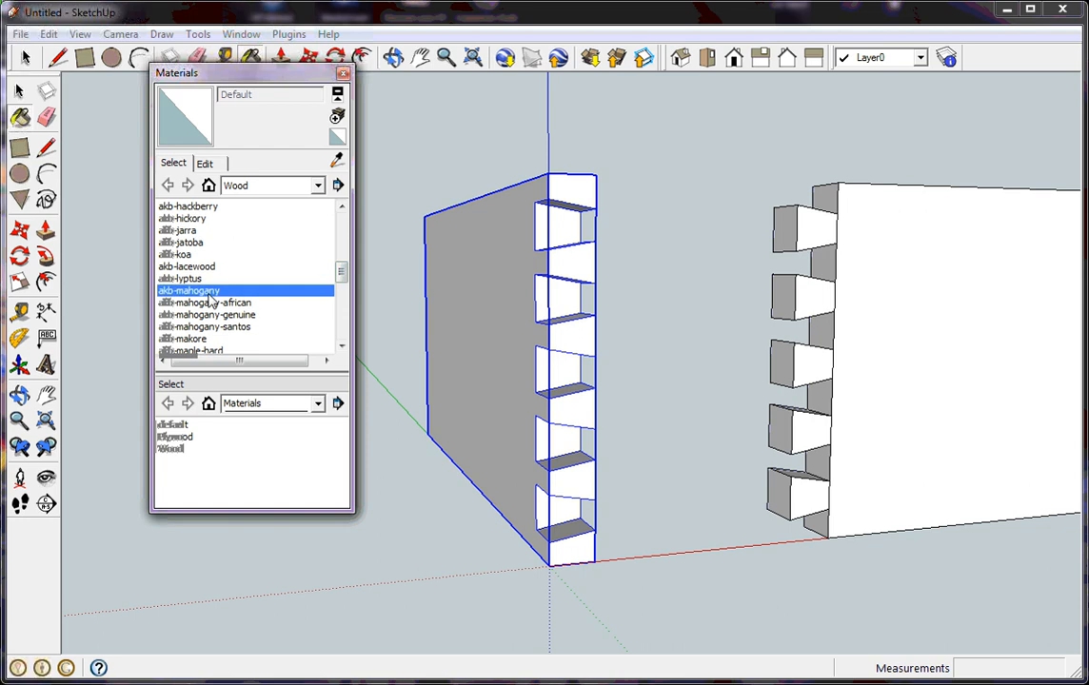
{"action": "left_click", "coordinate": [466, 316]}
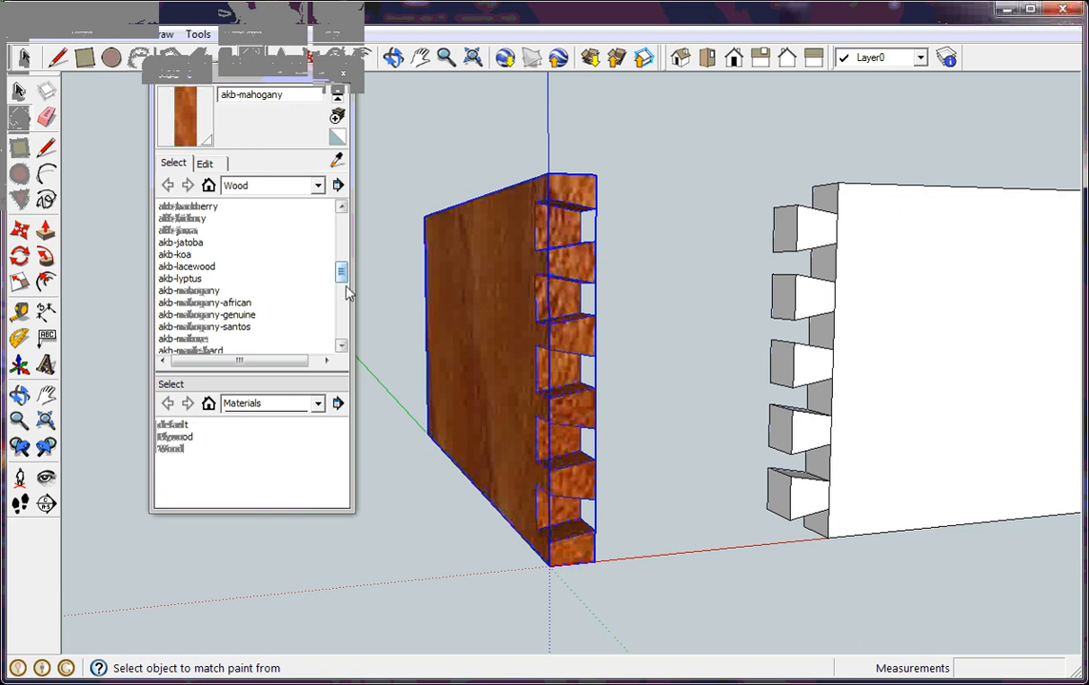
Step: Paint the side board component with the akb-maple-hard wood material and close the materials browser
{"action": "left_click", "coordinate": [341, 345]}
{"action": "left_click", "coordinate": [214, 339]}
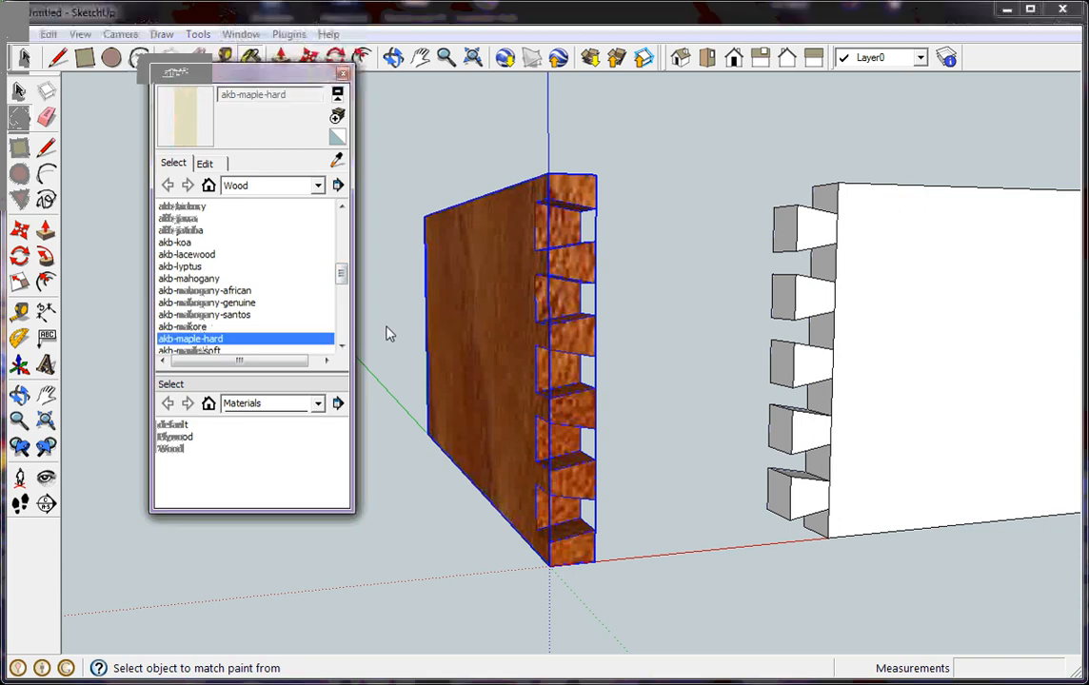
{"action": "left_click", "coordinate": [969, 304]}
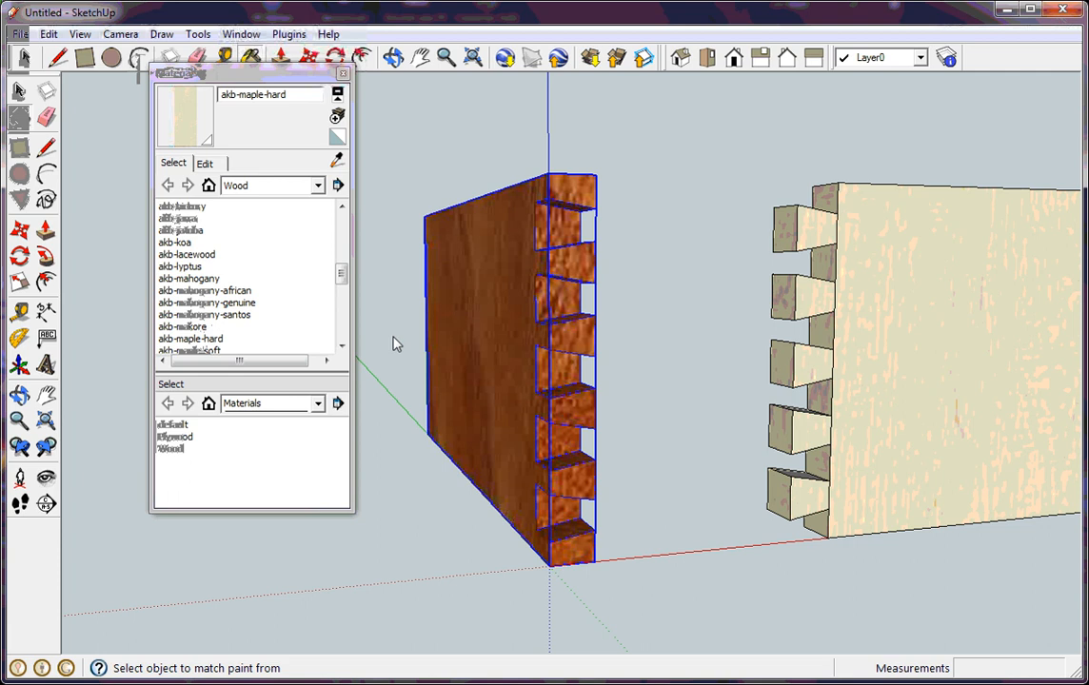
{"action": "left_click", "coordinate": [343, 74]}
{"action": "left_click", "coordinate": [309, 59]}
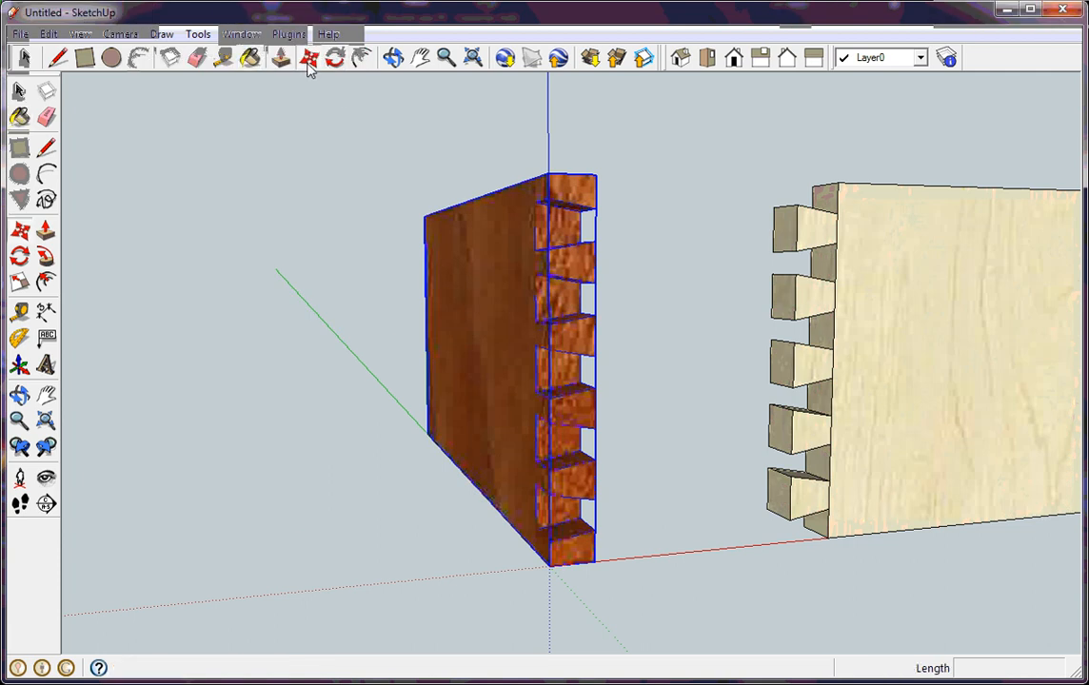
{"action": "left_click", "coordinate": [843, 188]}
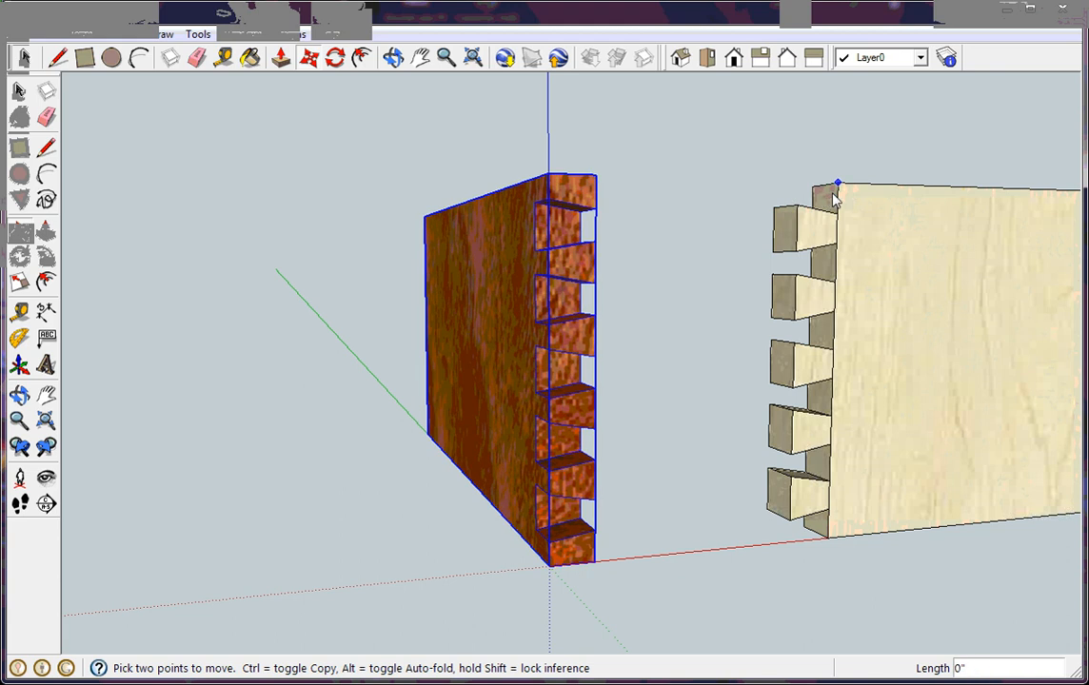
{"action": "left_click", "coordinate": [833, 195]}
{"action": "key", "text": "space"}
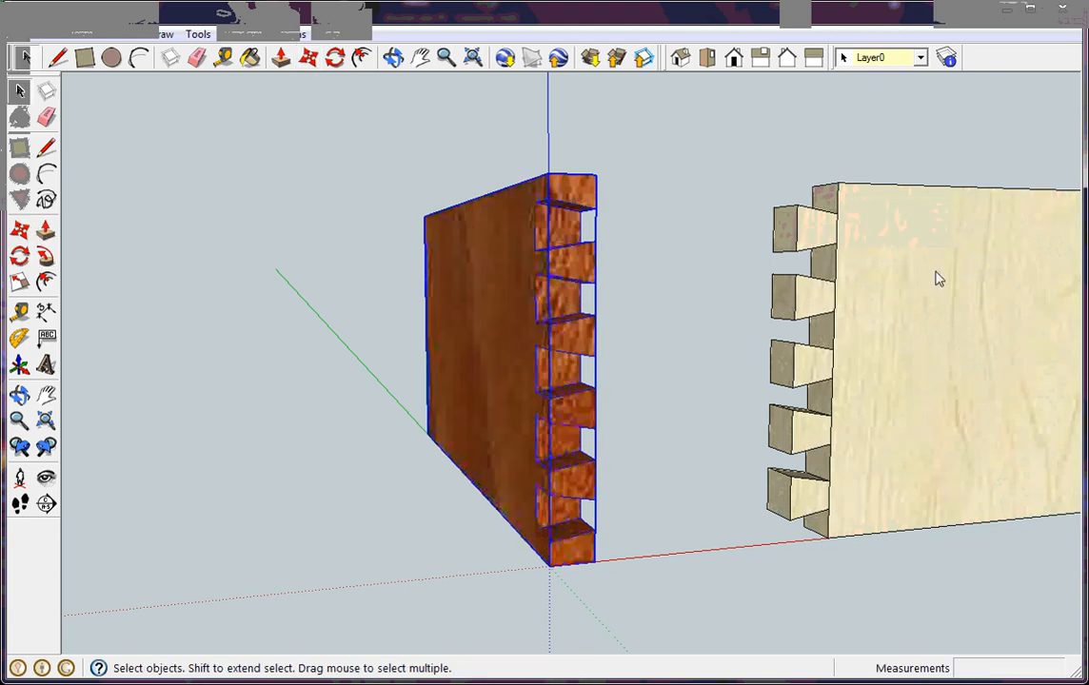
Step: Move the maple tailed board about 2 13/16" by its upper shoulder corner onto the mahogany board's upper corner, closing the dovetail joint
{"action": "left_click", "coordinate": [936, 275]}
{"action": "left_click", "coordinate": [308, 58]}
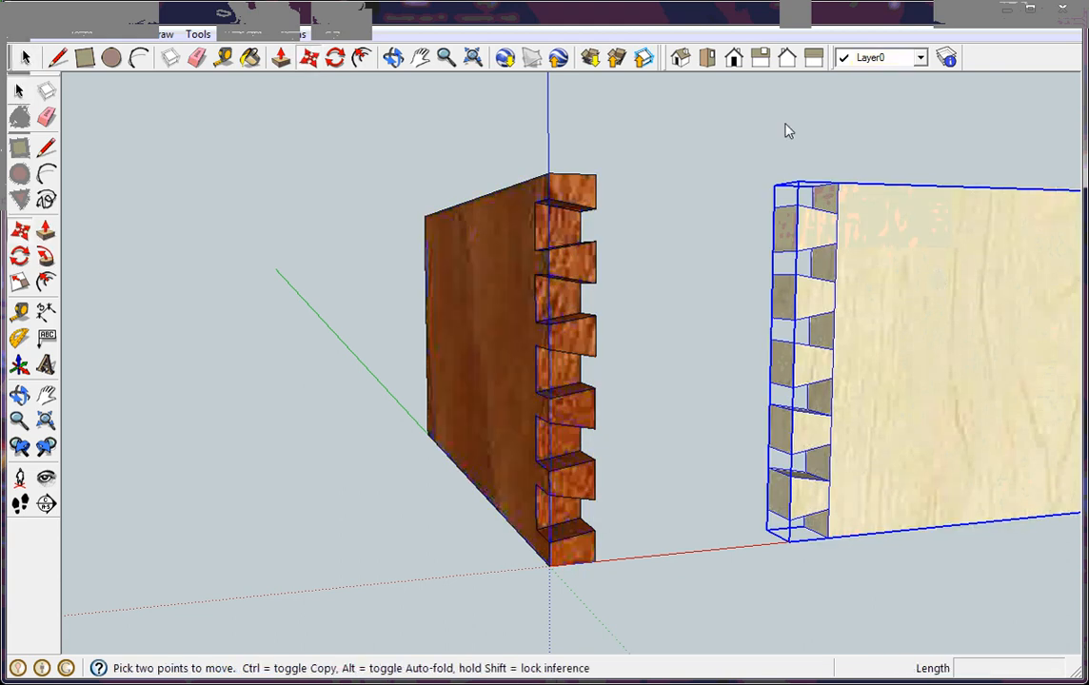
{"action": "left_click", "coordinate": [843, 190]}
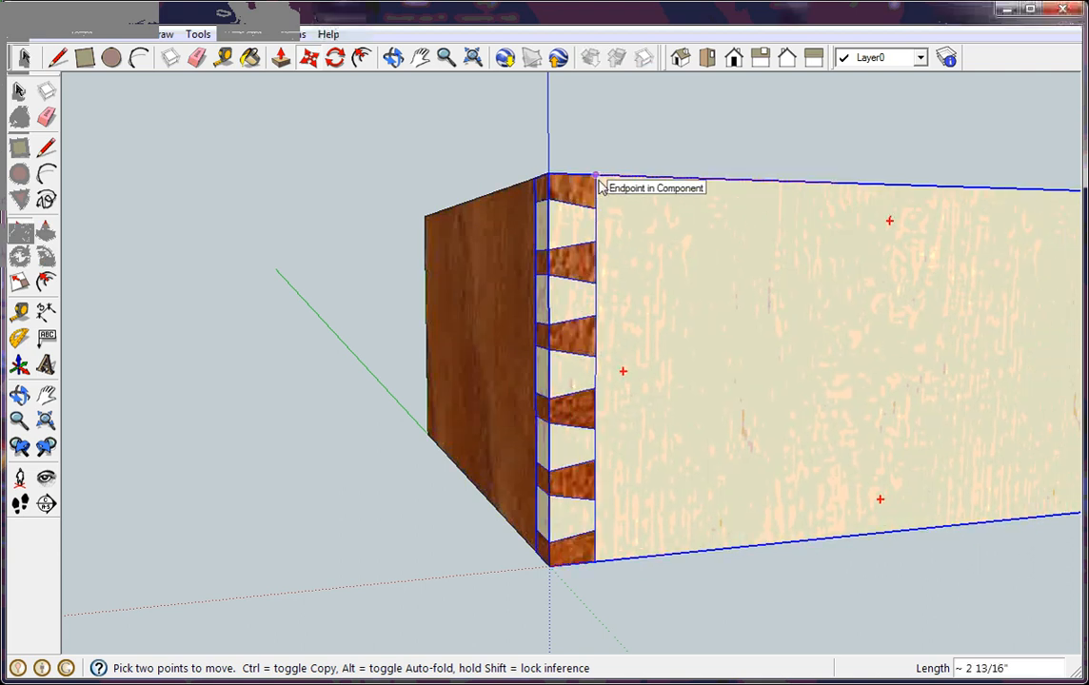
{"action": "left_click", "coordinate": [600, 185]}
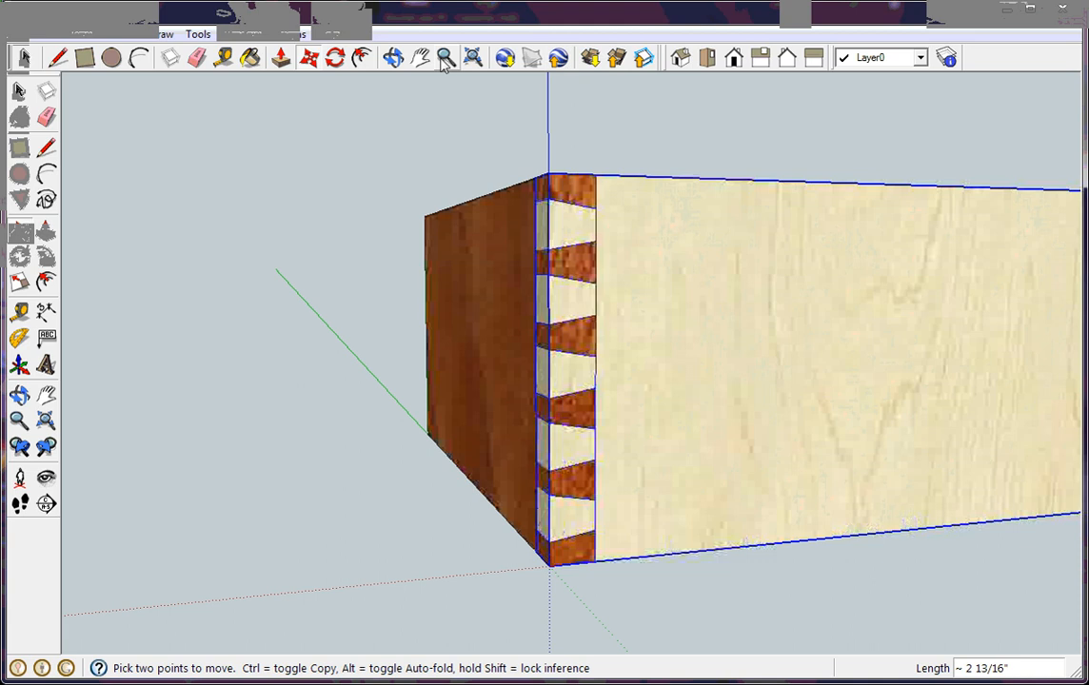
{"action": "left_click", "coordinate": [393, 58]}
{"action": "left_click_drag", "start_coordinate": [307, 233], "coordinate": [476, 76]}
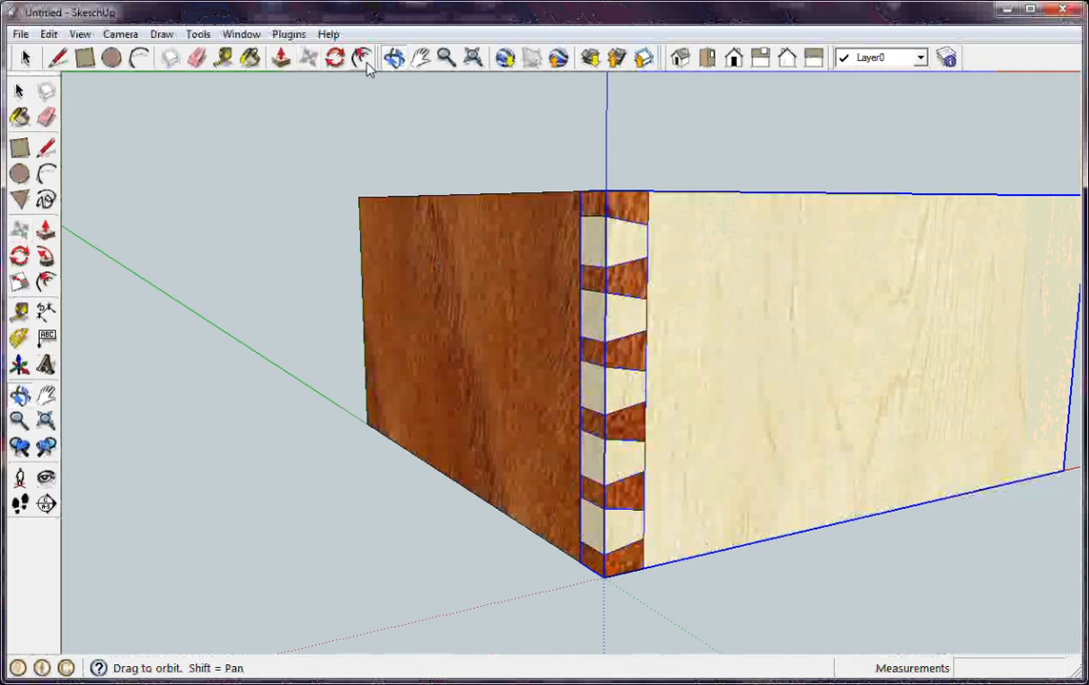
Step: Slide the maple tailed board about 3 47/64" along the red axis, away from the mahogany board
{"action": "left_click", "coordinate": [307, 57]}
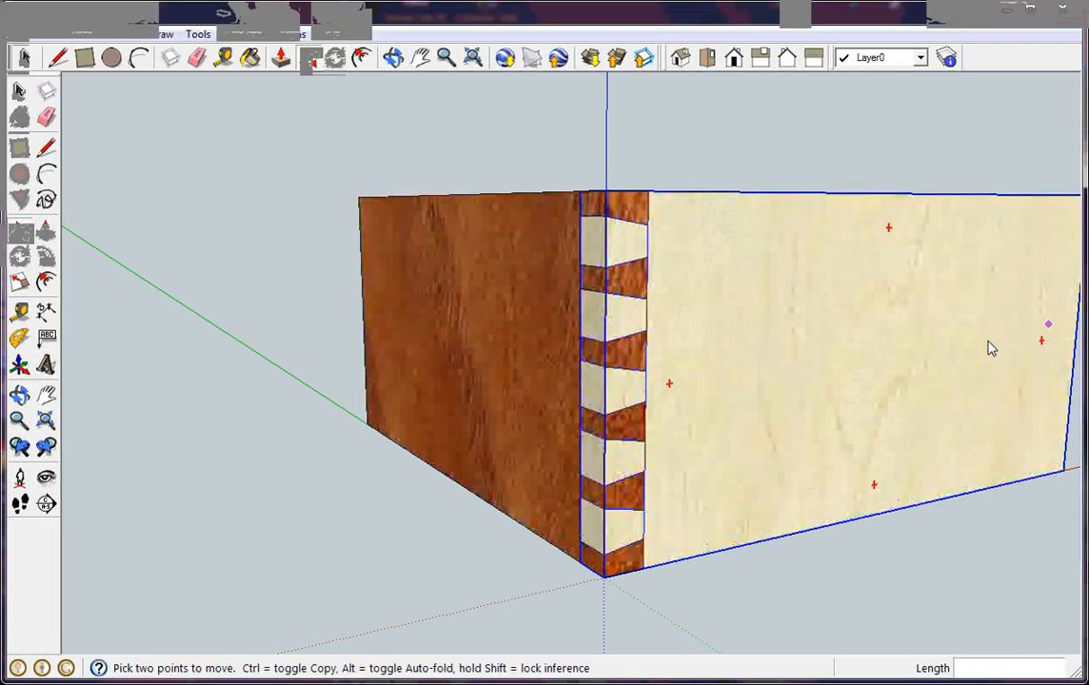
{"action": "left_click", "coordinate": [761, 366]}
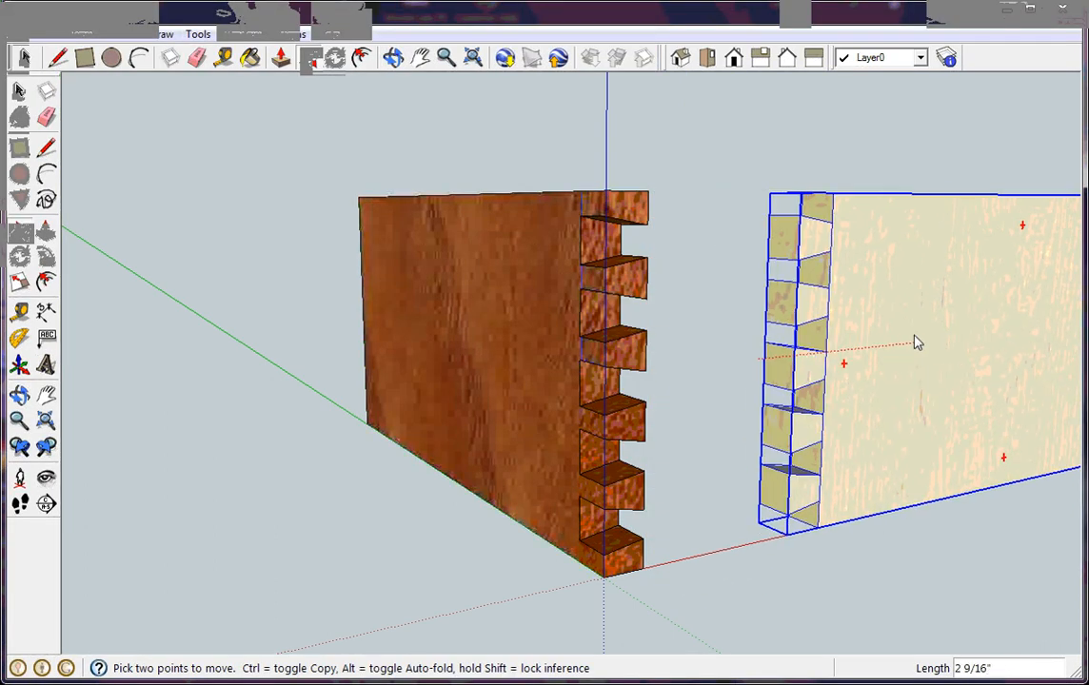
{"action": "left_click", "coordinate": [984, 335]}
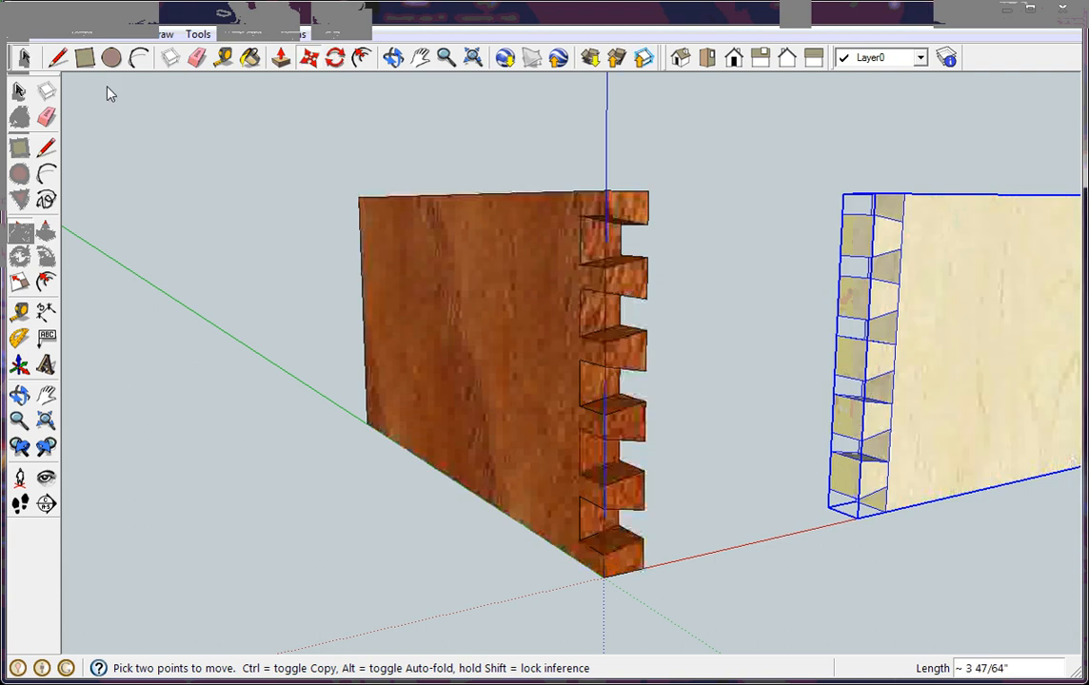
Step: Delete the entire mahogany socketed board at the origin
{"action": "left_click", "coordinate": [32, 63]}
{"action": "left_click_drag", "start_coordinate": [292, 172], "coordinate": [679, 592]}
{"action": "key", "text": "Delete"}
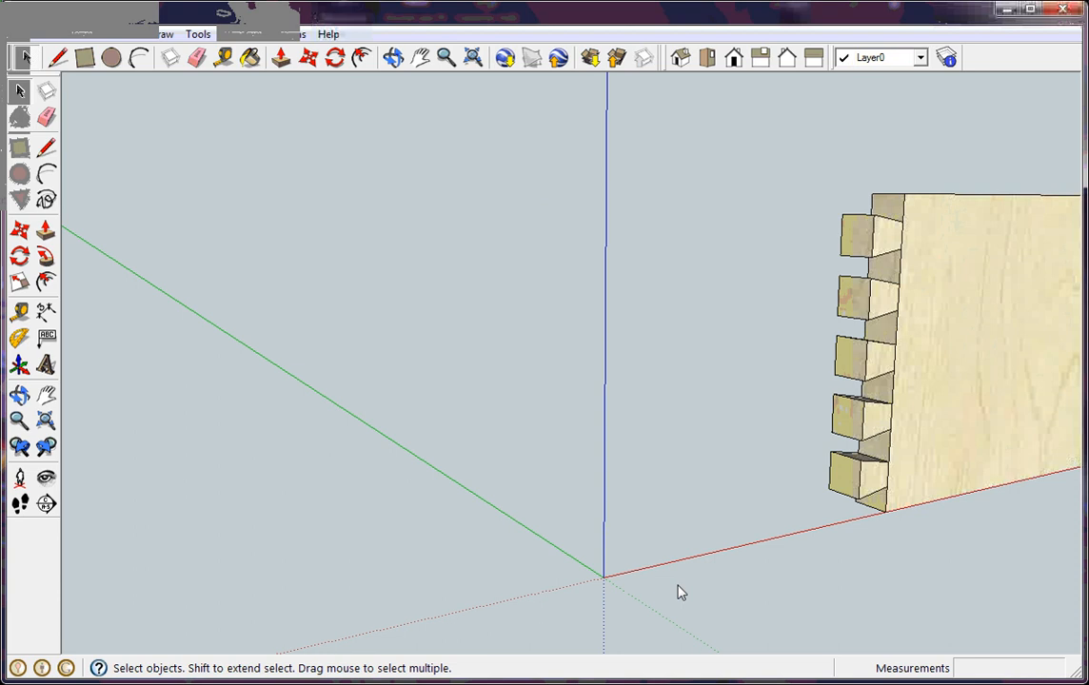
Step: In the front view, draw a .75 by 4 inch rectangle starting at the origin
{"action": "left_click", "coordinate": [731, 58]}
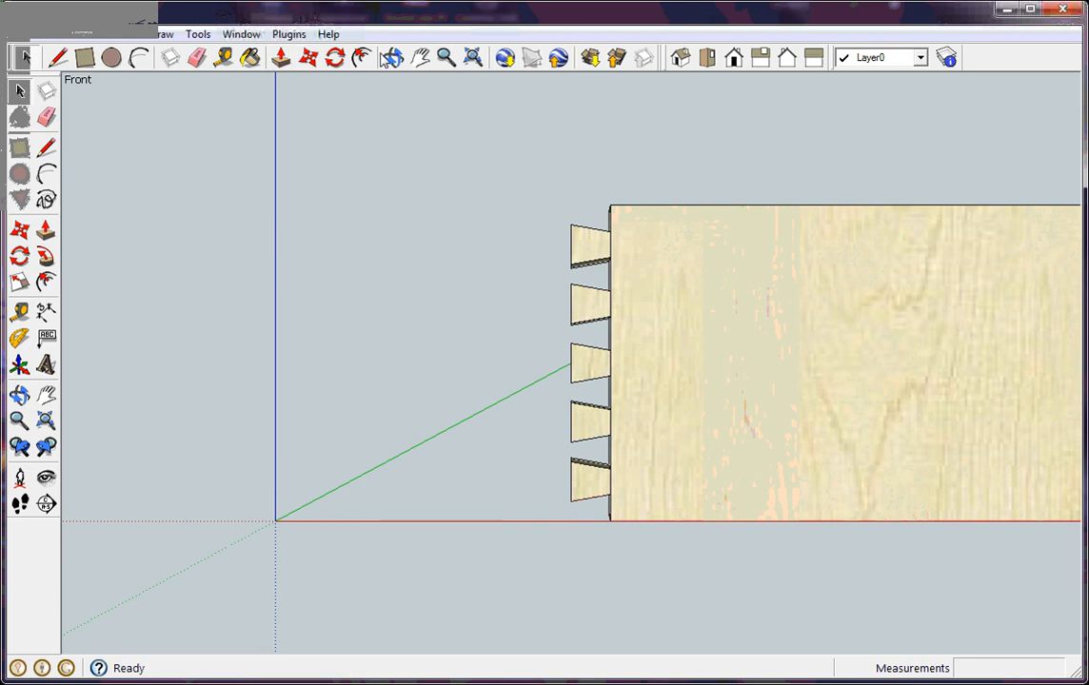
{"action": "left_click", "coordinate": [83, 57]}
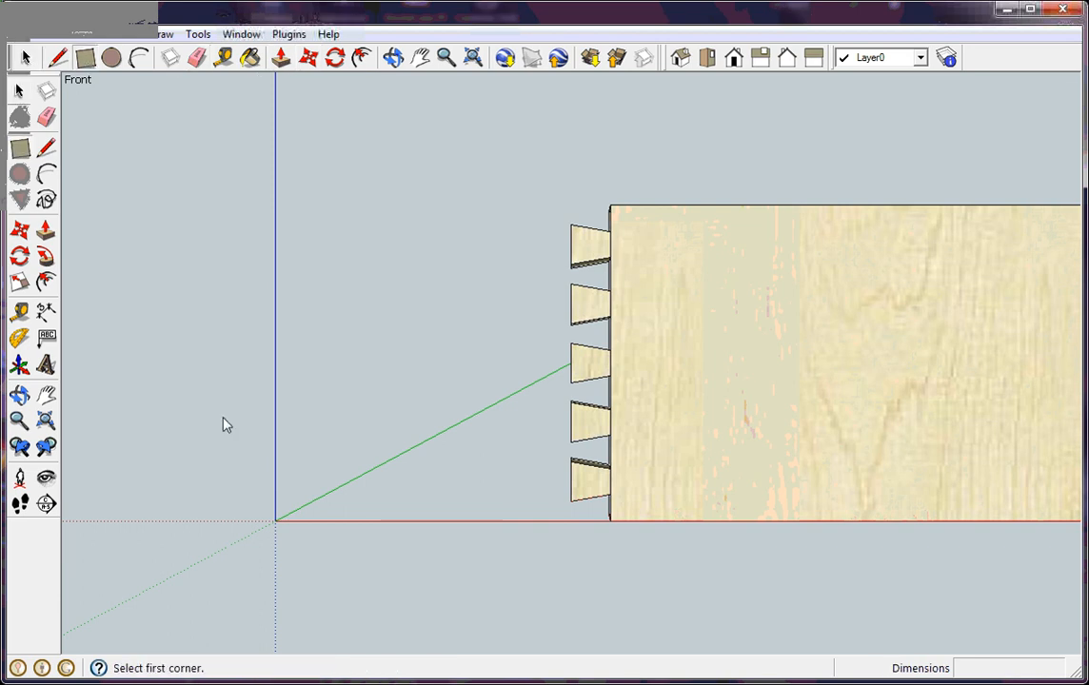
{"action": "left_click", "coordinate": [275, 520]}
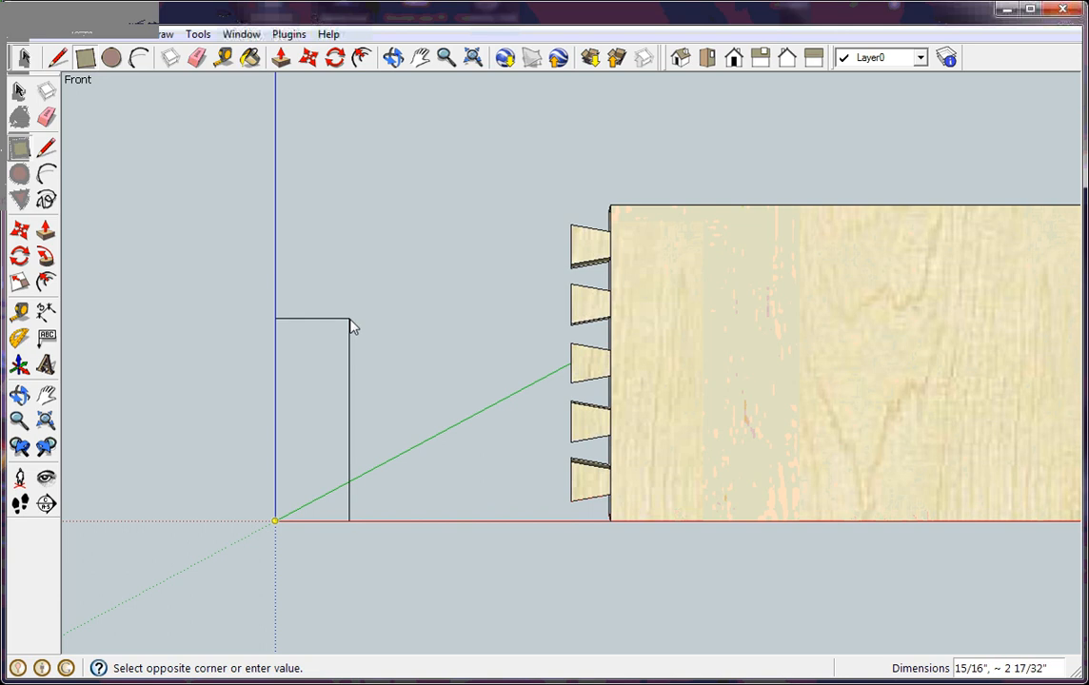
{"action": "type", "text": ".75, 4"}
{"action": "key", "text": "Return"}
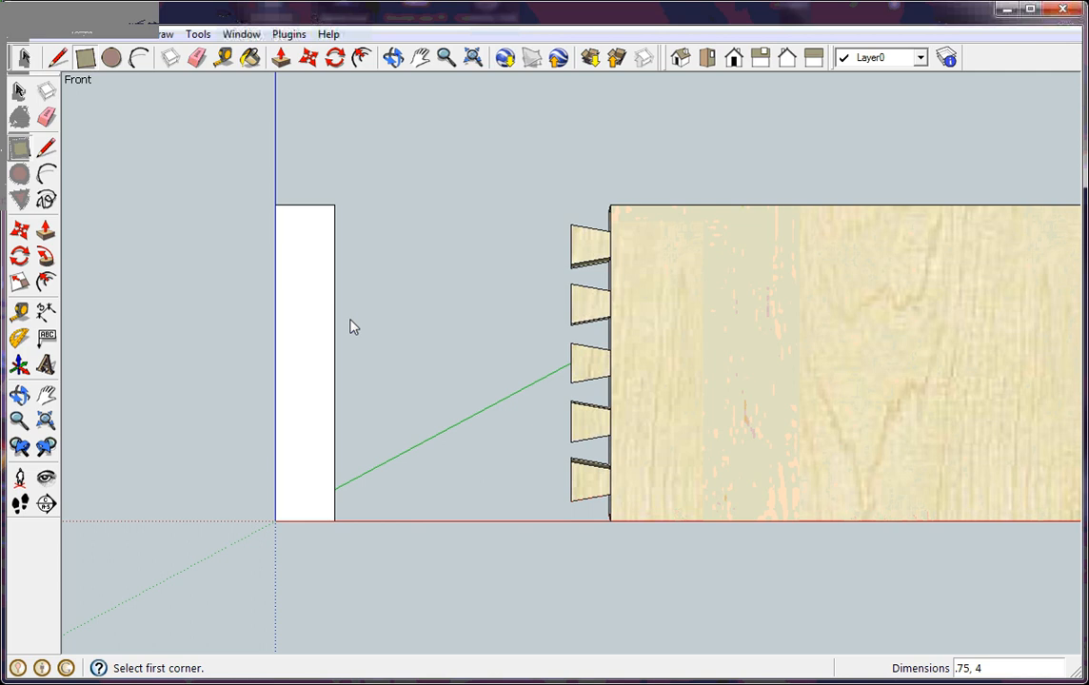
Step: From the back side, pull the new rectangle out 8" along the green axis to form a plain board
{"action": "left_click", "coordinate": [786, 57]}
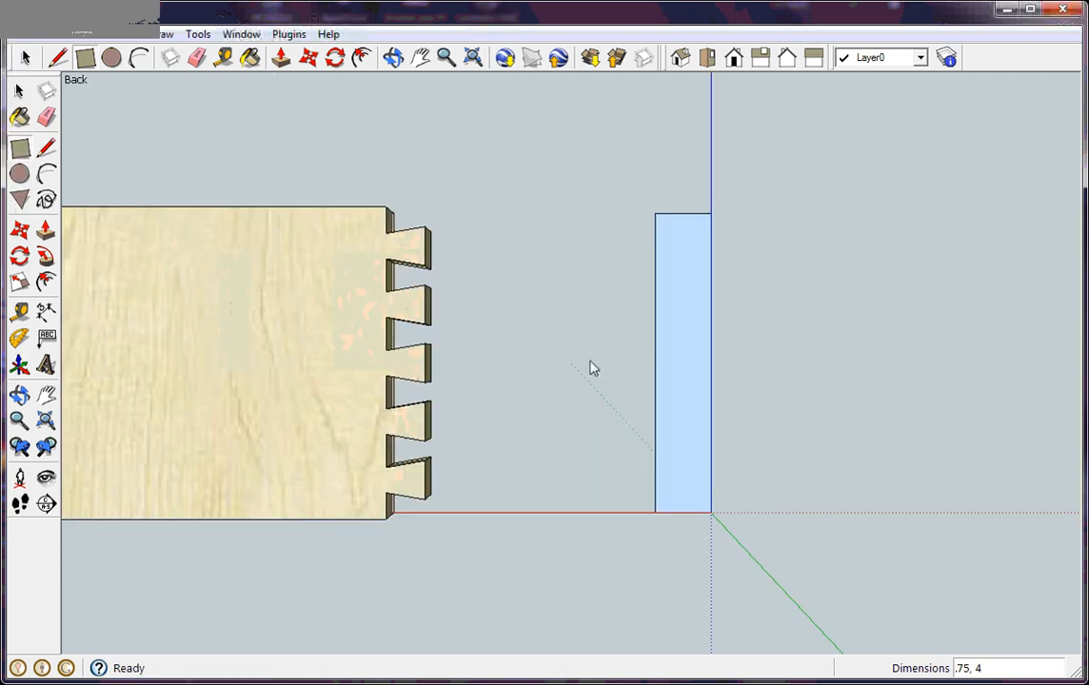
{"action": "left_click", "coordinate": [393, 57]}
{"action": "left_click_drag", "start_coordinate": [393, 124], "coordinate": [457, 153]}
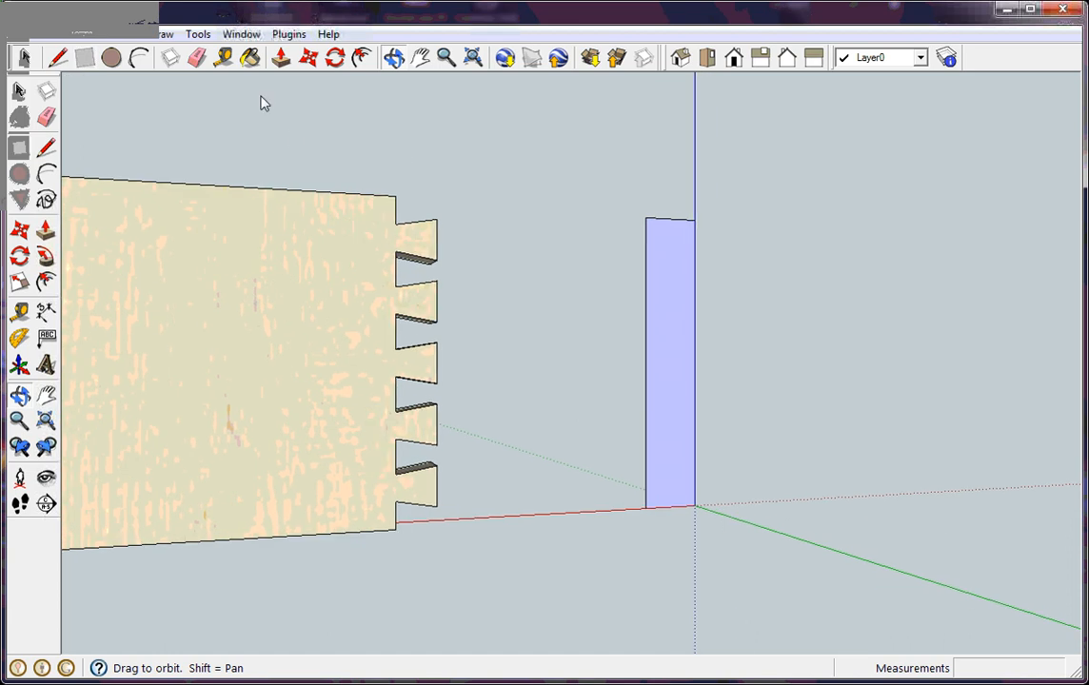
{"action": "left_click", "coordinate": [280, 58]}
{"action": "left_click", "coordinate": [695, 347]}
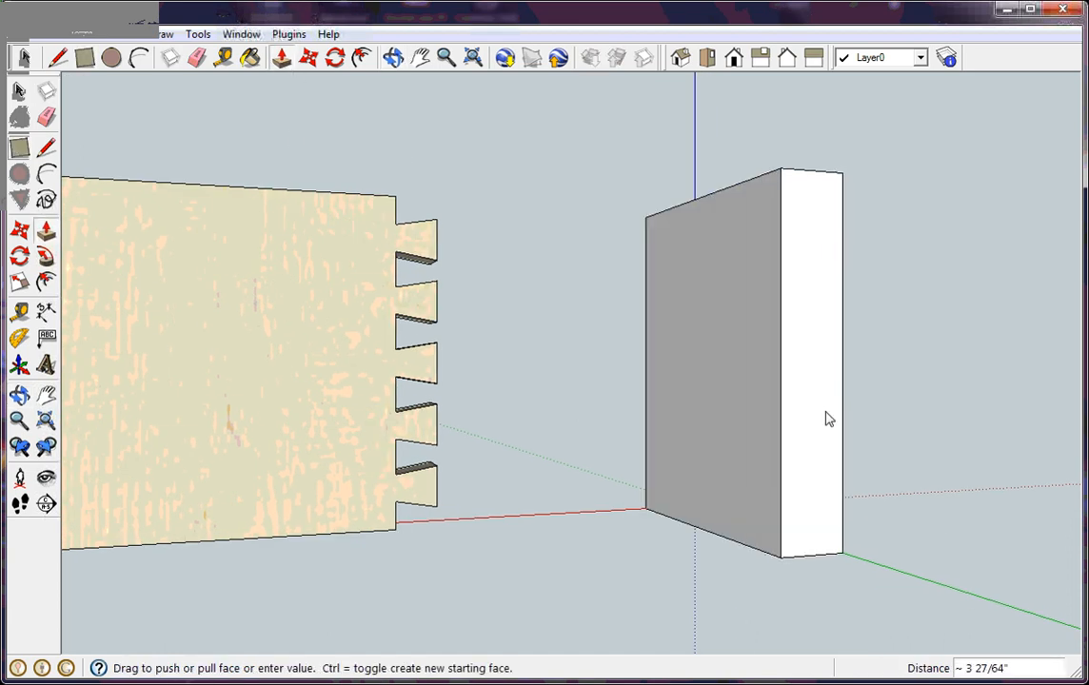
{"action": "type", "text": "8"}
{"action": "key", "text": "Return"}
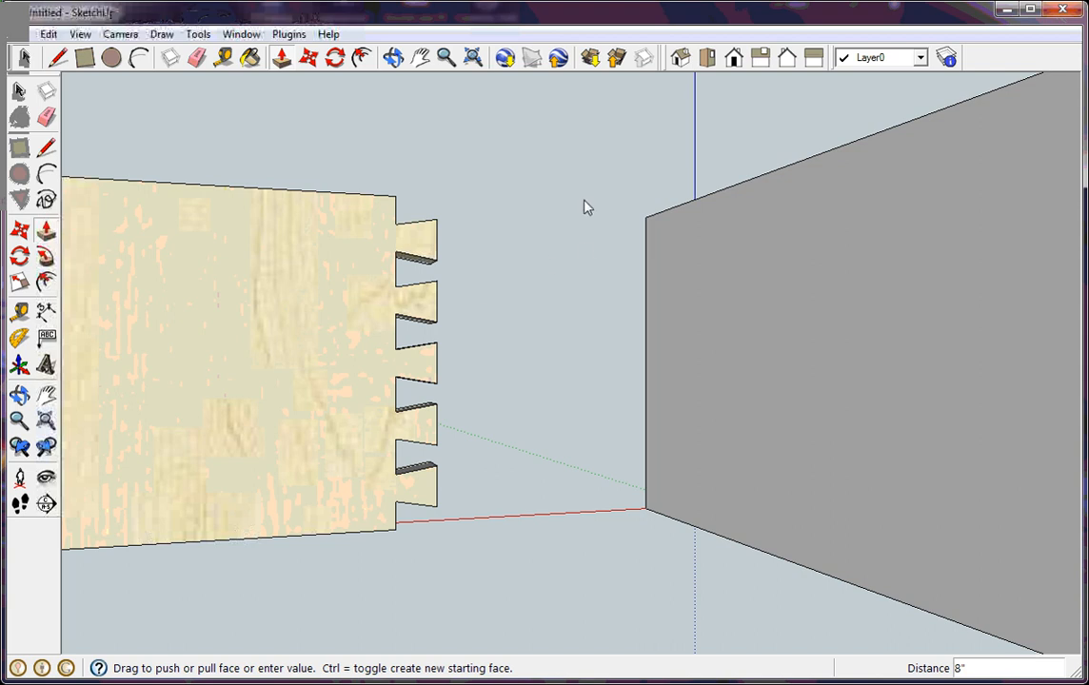
Step: In the front view, move the tailed board about 3 31/64" by its upper shoulder corner onto the plain board's matching upper corner
{"action": "left_click", "coordinate": [734, 59]}
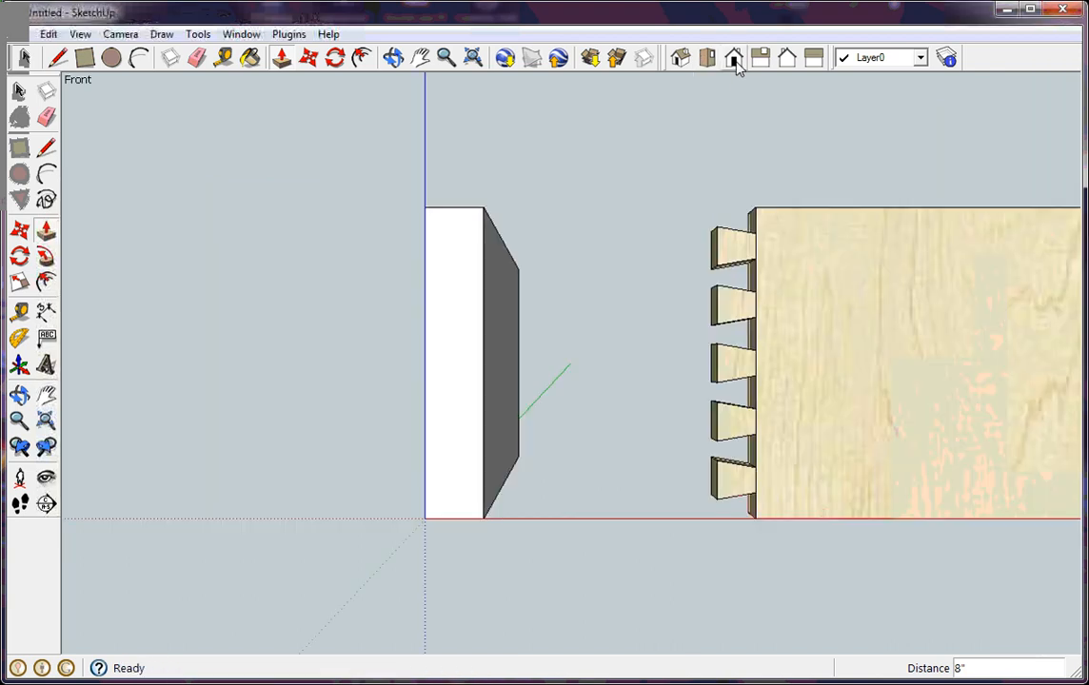
{"action": "left_click", "coordinate": [308, 57]}
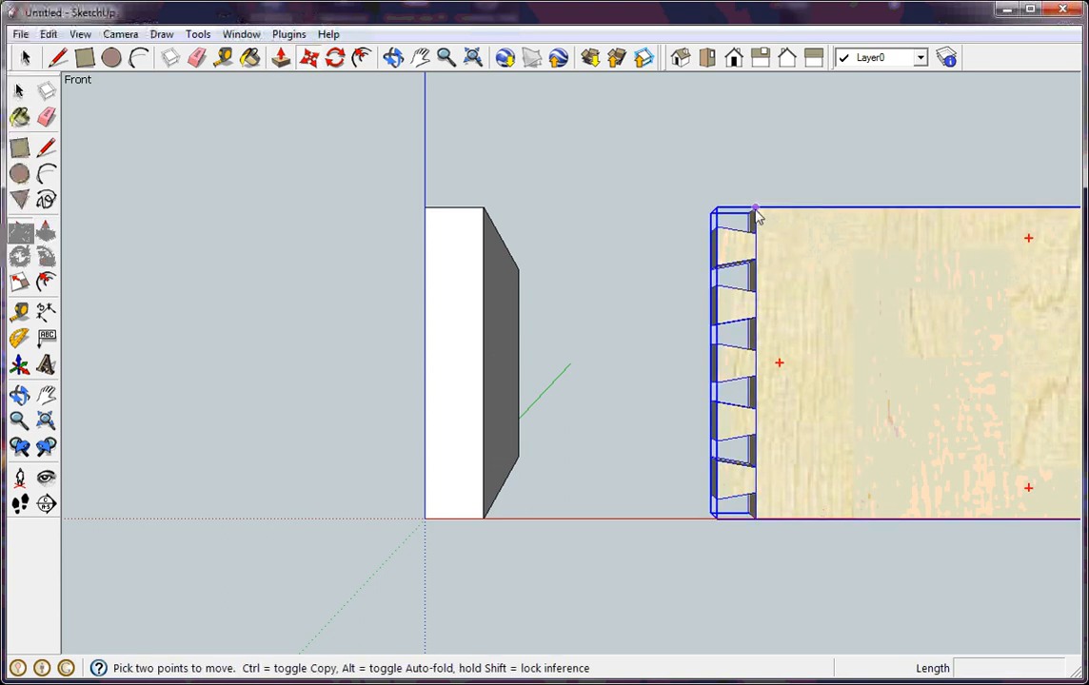
{"action": "left_click", "coordinate": [757, 209]}
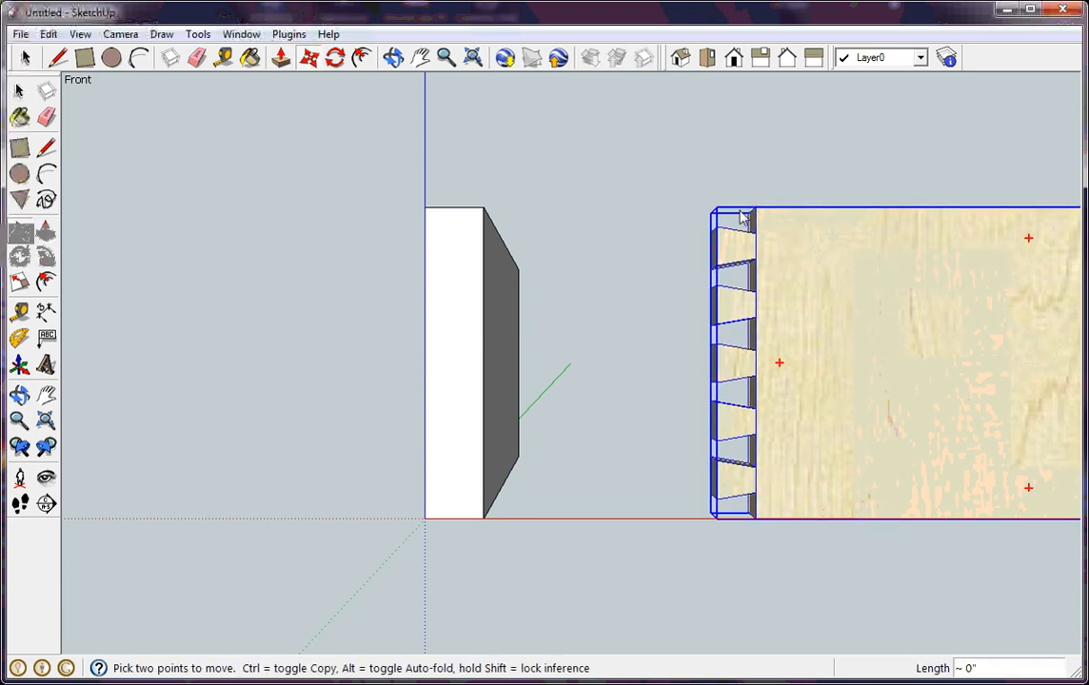
{"action": "left_click", "coordinate": [487, 212]}
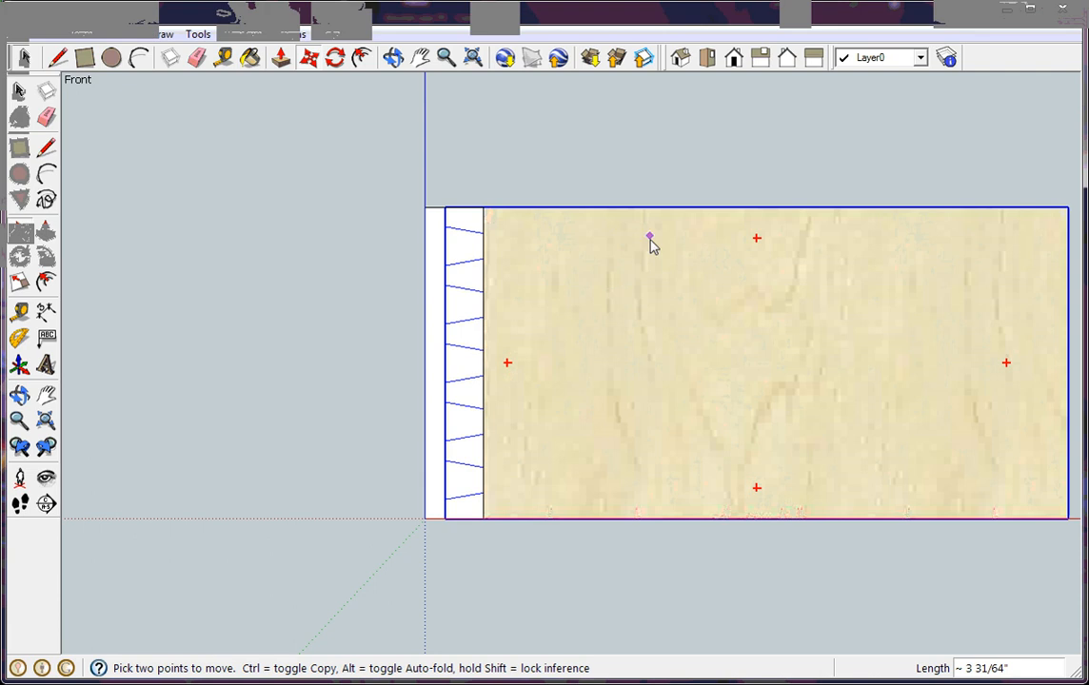
Step: Intersect the tailed board with the model, and slide it about 1 3/16" back out of the plain board
{"action": "right_click", "coordinate": [613, 300]}
{"action": "mouse_move", "coordinate": [724, 617]}
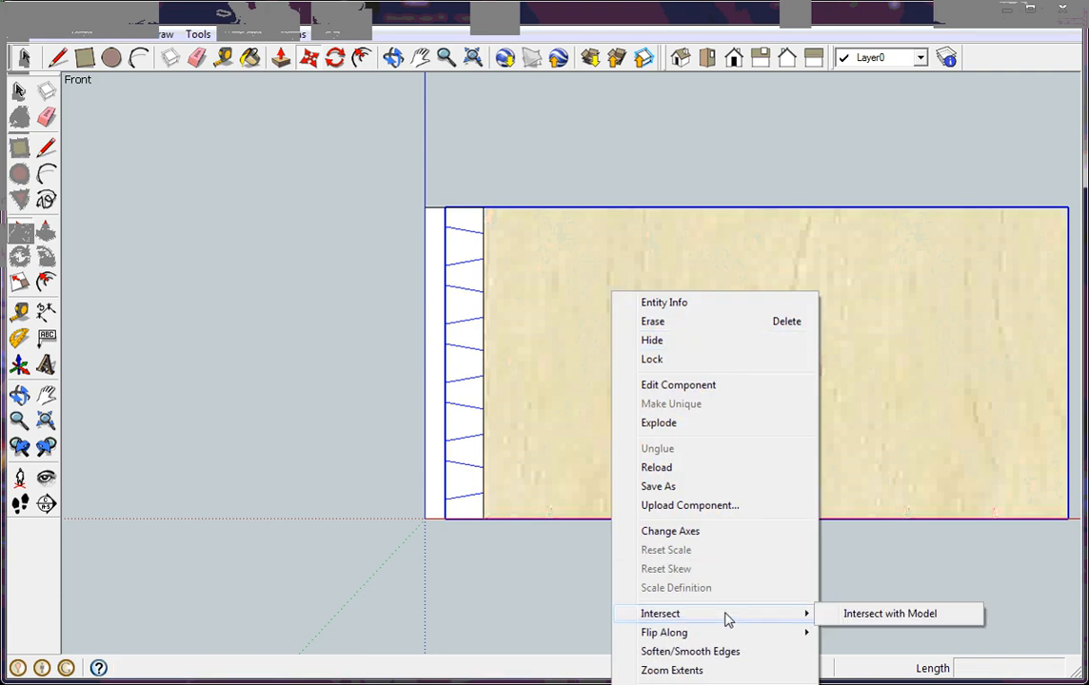
{"action": "left_click", "coordinate": [862, 614]}
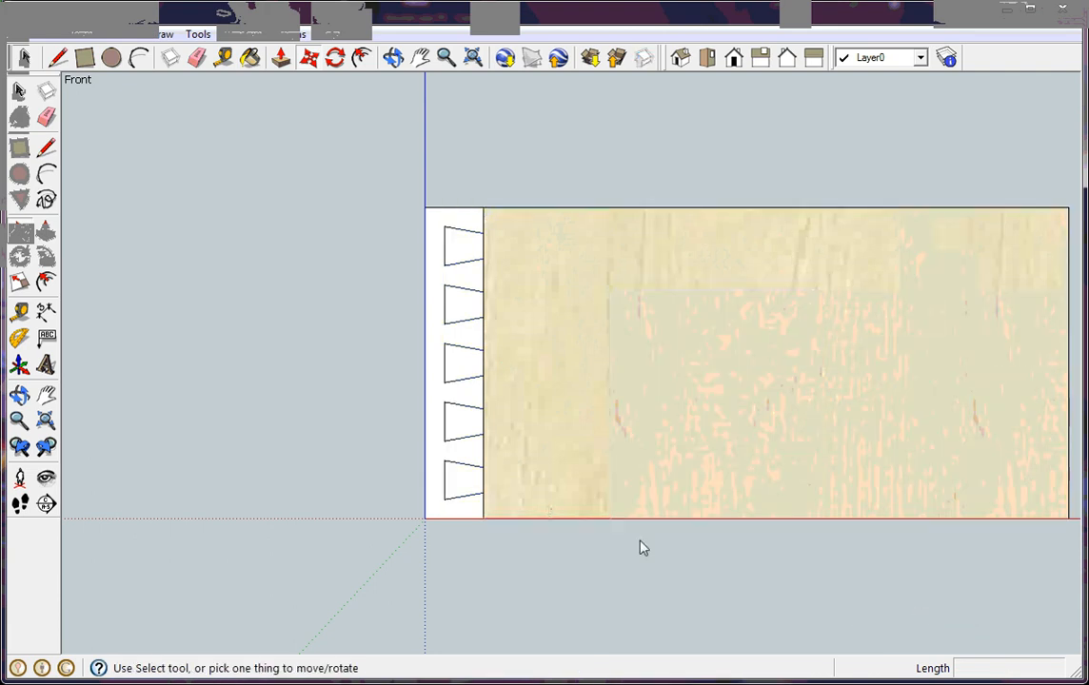
{"action": "left_click", "coordinate": [511, 226]}
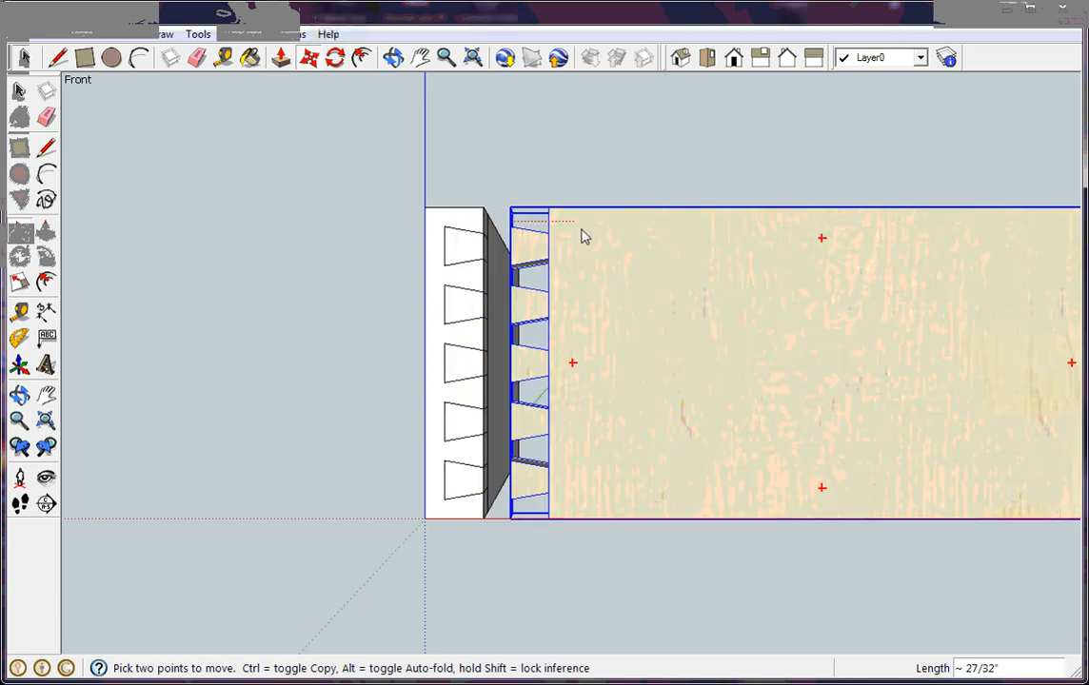
{"action": "left_click", "coordinate": [589, 378]}
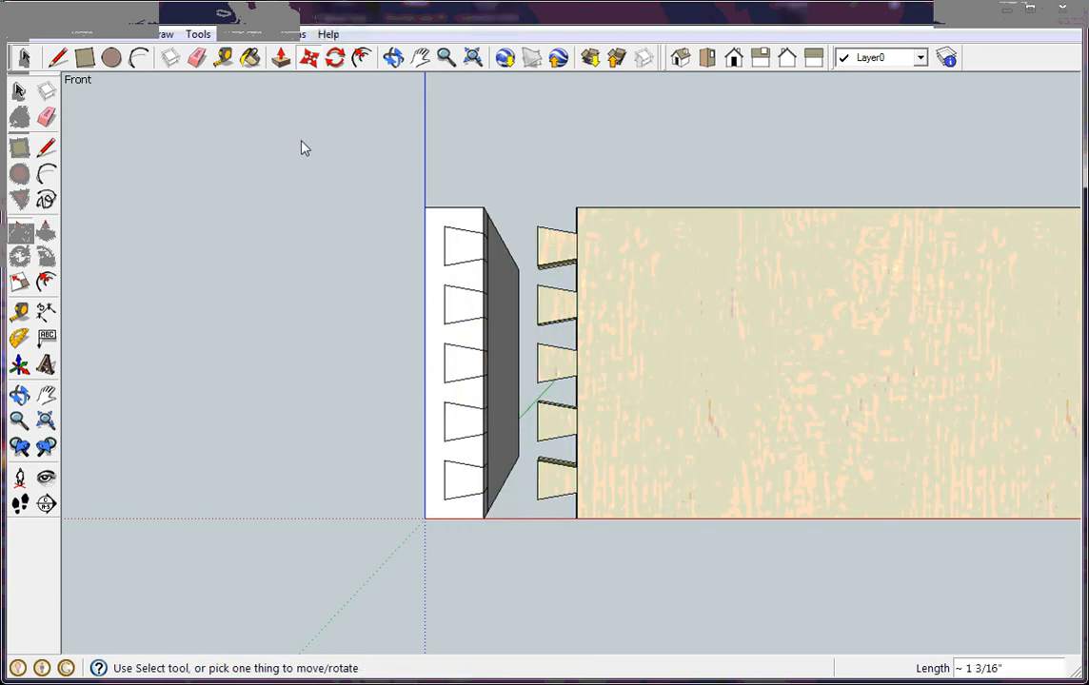
Step: Push the topmost tail outline on the plain board's end .5" inward to cut the first socket
{"action": "left_click", "coordinate": [393, 57]}
{"action": "left_click_drag", "start_coordinate": [324, 285], "coordinate": [446, 290]}
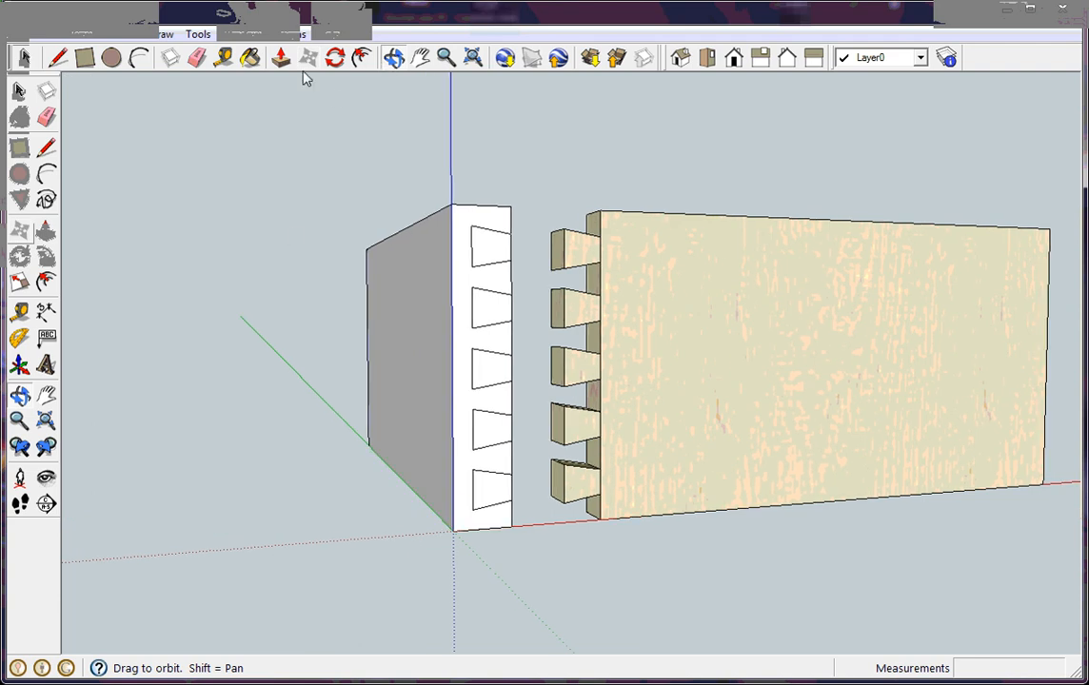
{"action": "left_click", "coordinate": [281, 57]}
{"action": "left_click", "coordinate": [496, 245]}
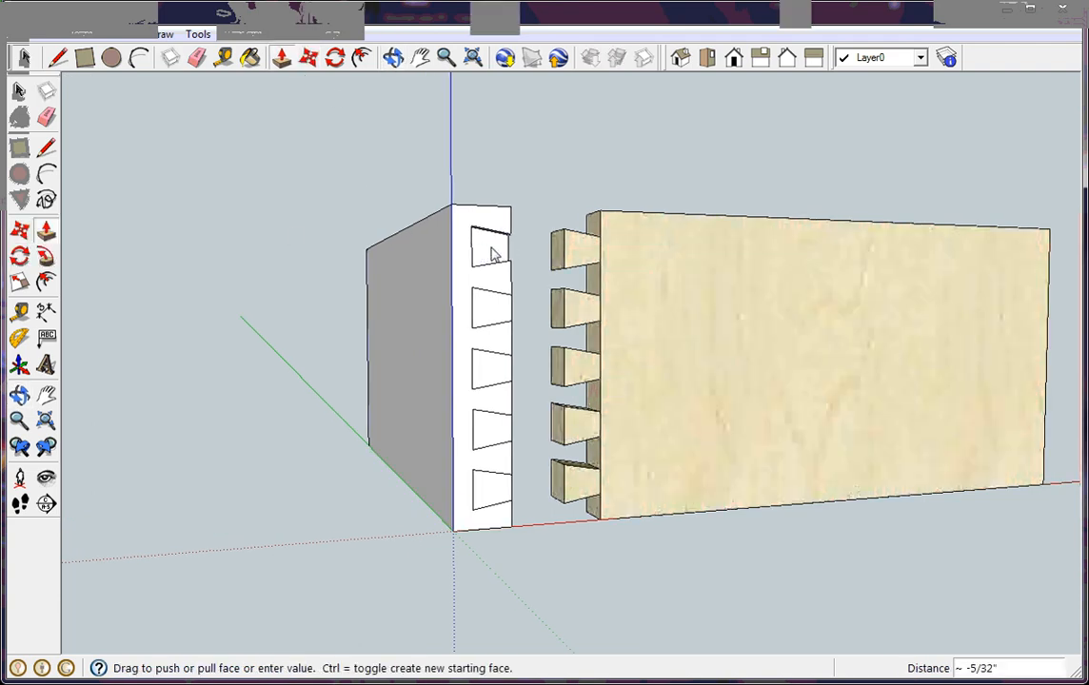
{"action": "type", "text": "."}
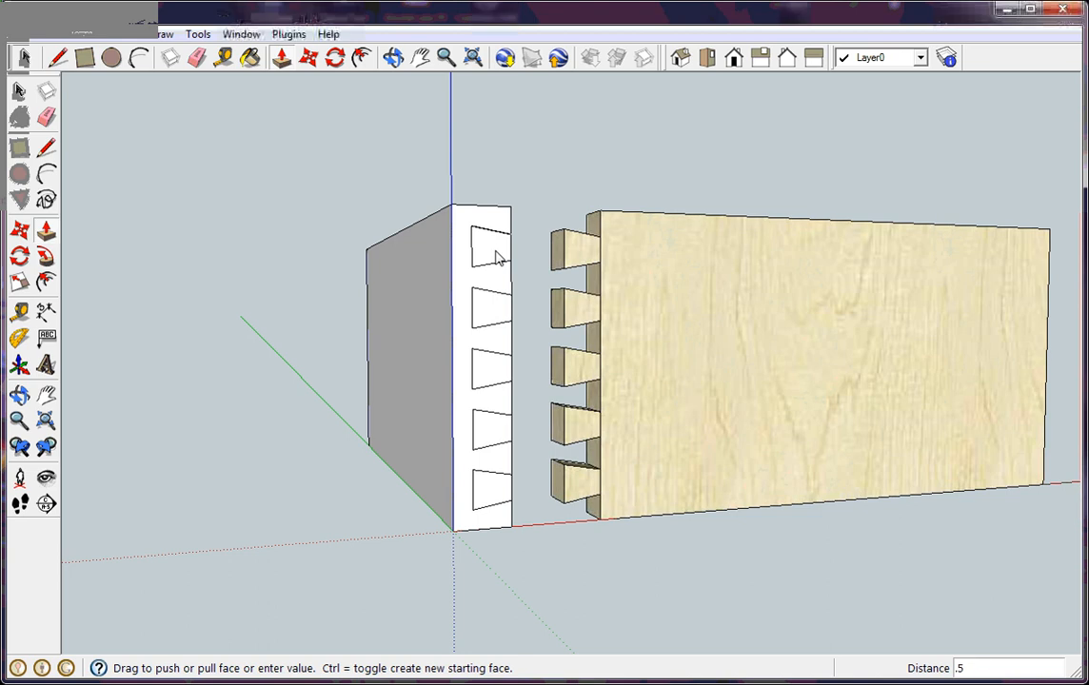
{"action": "type", "text": "5"}
{"action": "key", "text": "Return"}
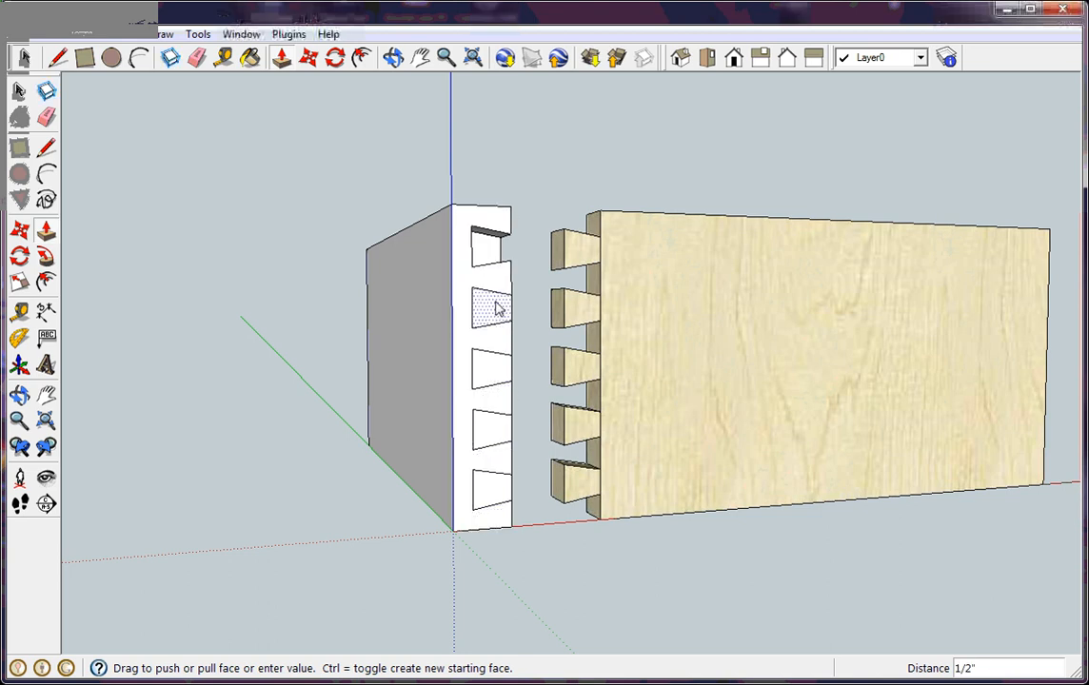
Step: Push the other four tail outlines on the board's end inward by the same 1/2"
{"action": "double_click", "coordinate": [494, 307]}
{"action": "double_click", "coordinate": [492, 372]}
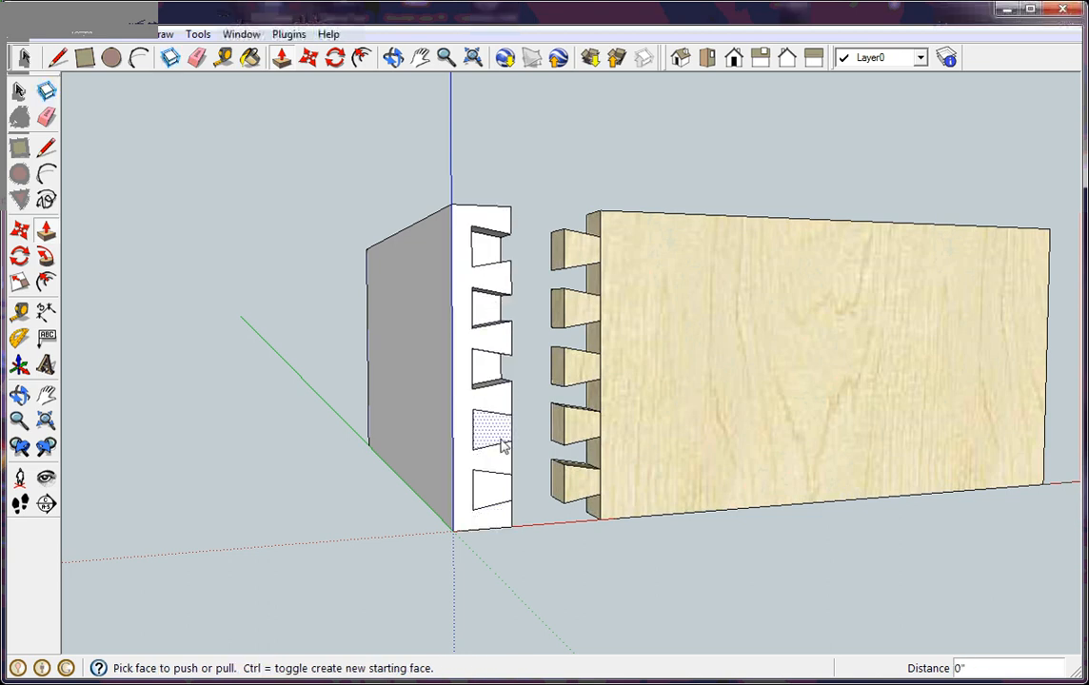
{"action": "double_click", "coordinate": [492, 433]}
{"action": "double_click", "coordinate": [494, 488]}
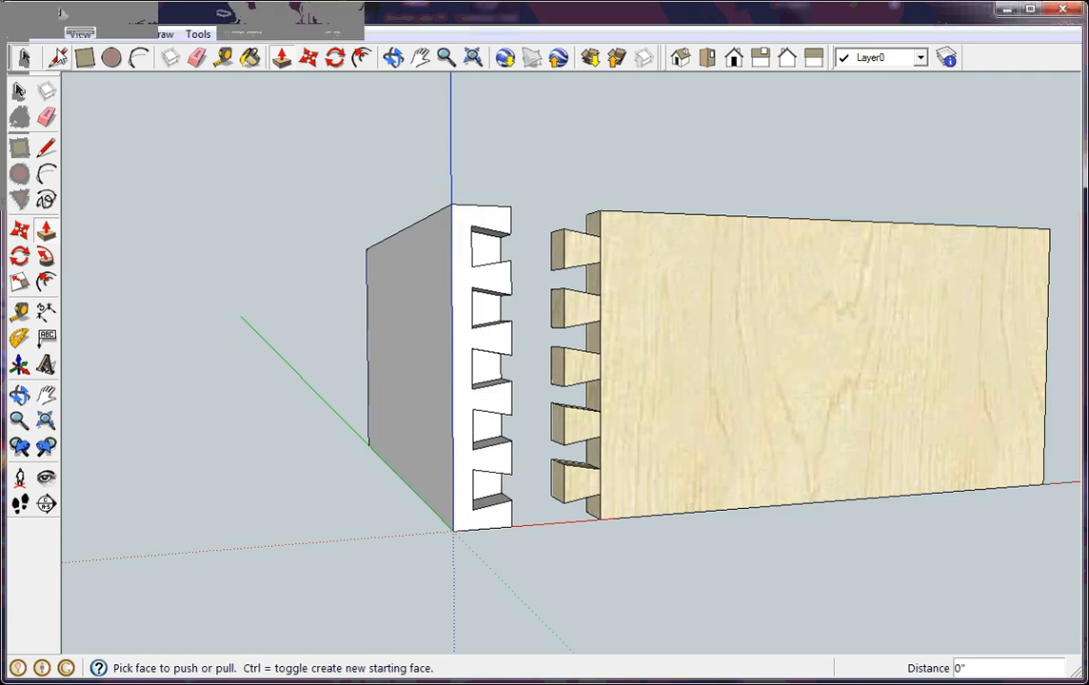
Step: Select the whole new socketed board and make it a component named "board"
{"action": "left_click", "coordinate": [24, 57]}
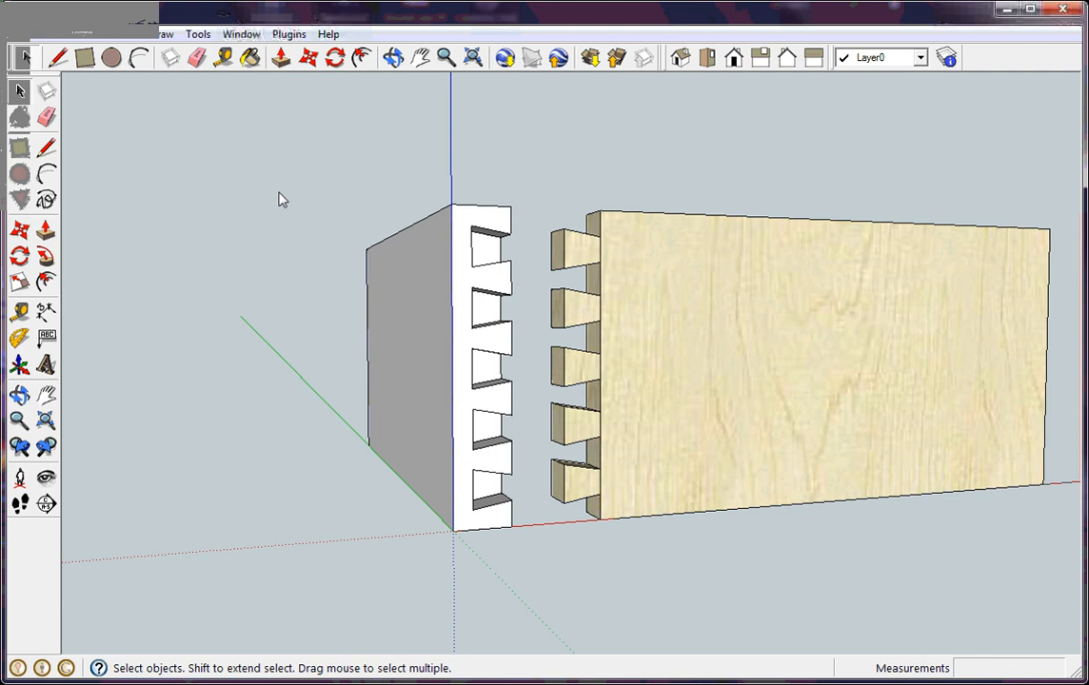
{"action": "left_click_drag", "start_coordinate": [278, 190], "coordinate": [535, 568]}
{"action": "right_click", "coordinate": [435, 342]}
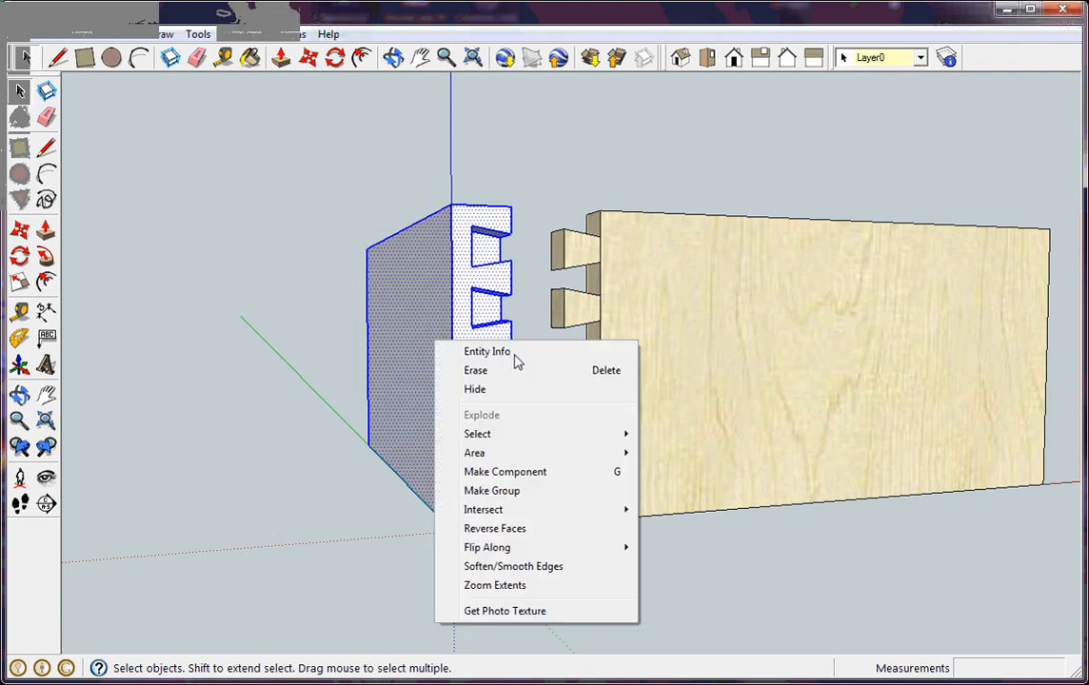
{"action": "left_click", "coordinate": [544, 473]}
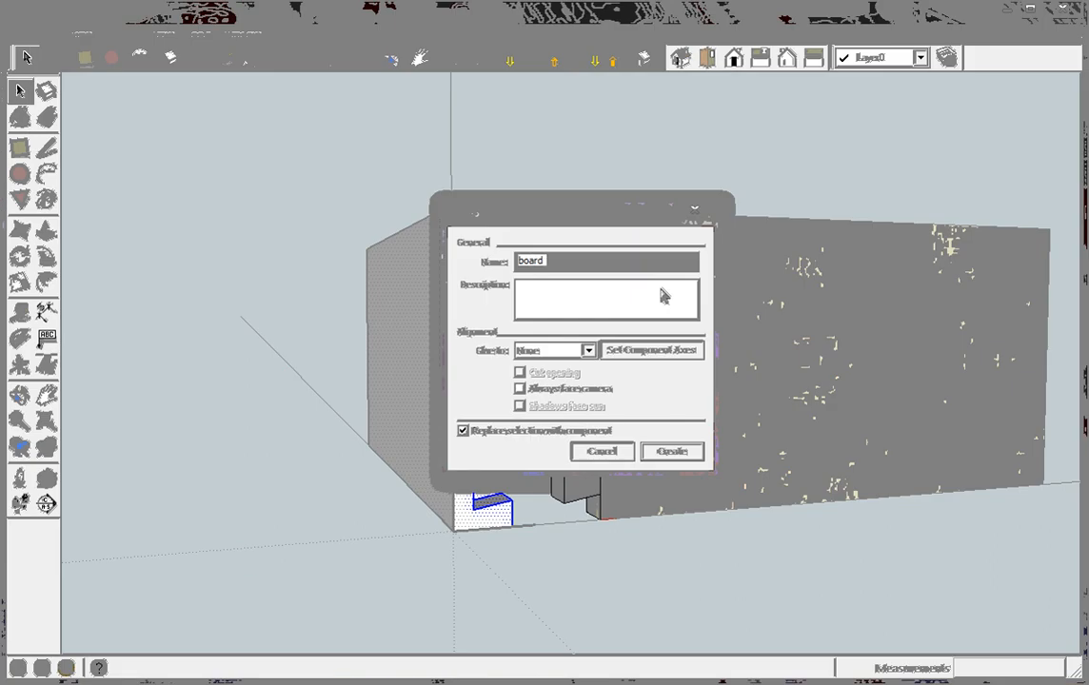
{"action": "key", "text": "Return"}
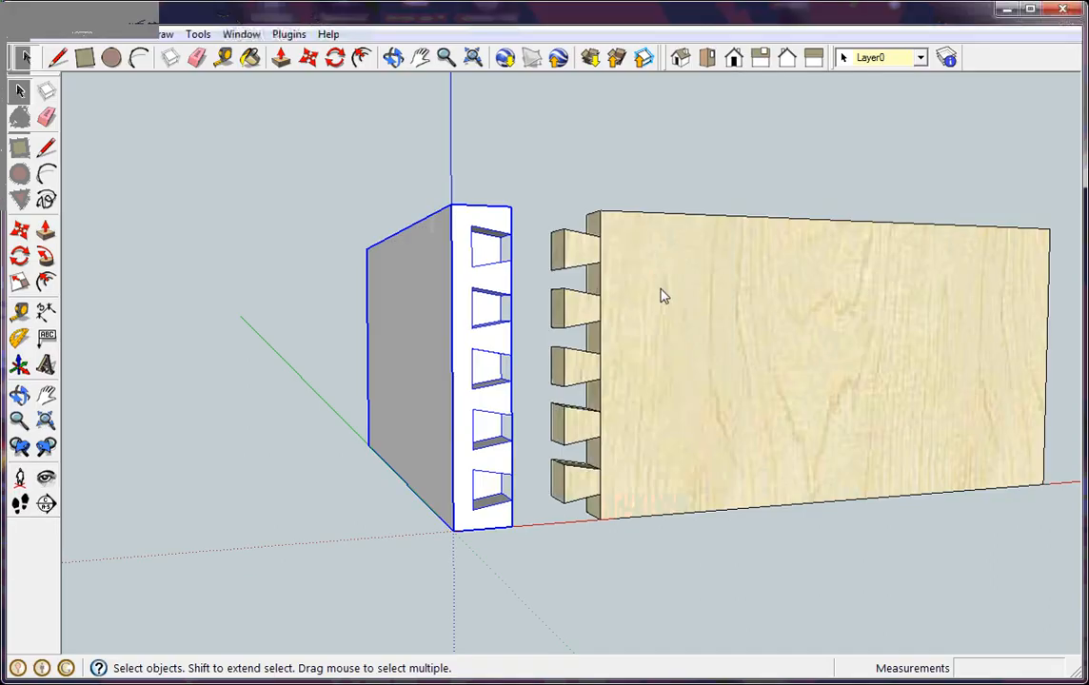
Step: Paint the socketed board with the akb-mahogany-african wood material
{"action": "left_click", "coordinate": [250, 58]}
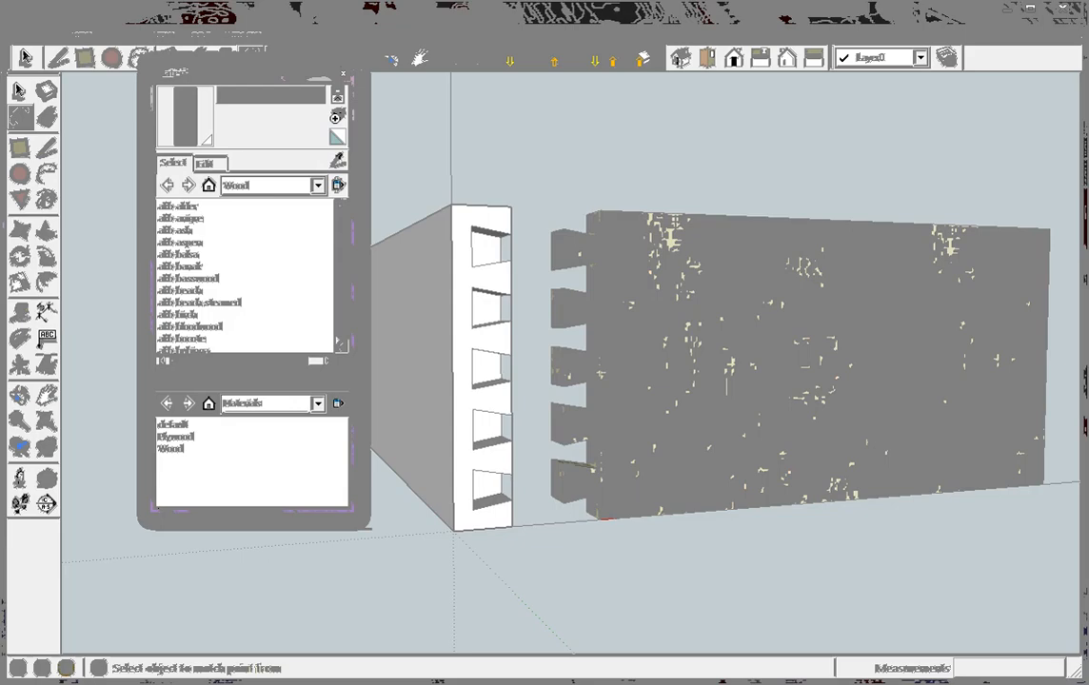
{"action": "scroll", "coordinate": [345, 338], "scroll_direction": "down", "scroll_amount": 5}
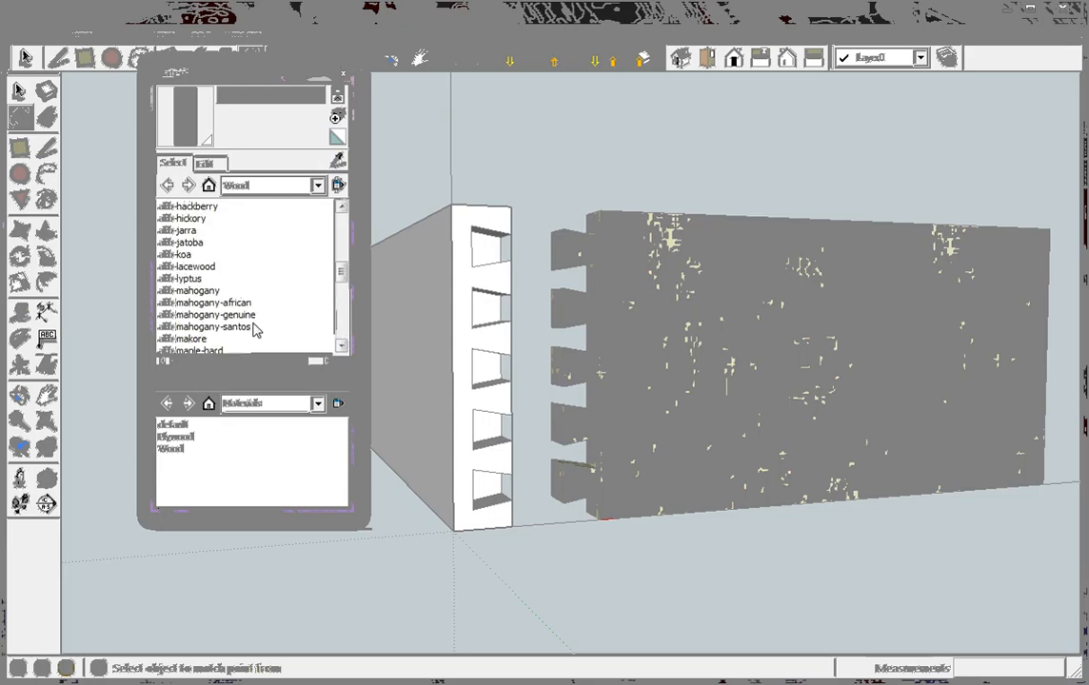
{"action": "left_click", "coordinate": [285, 303]}
{"action": "left_click", "coordinate": [404, 328]}
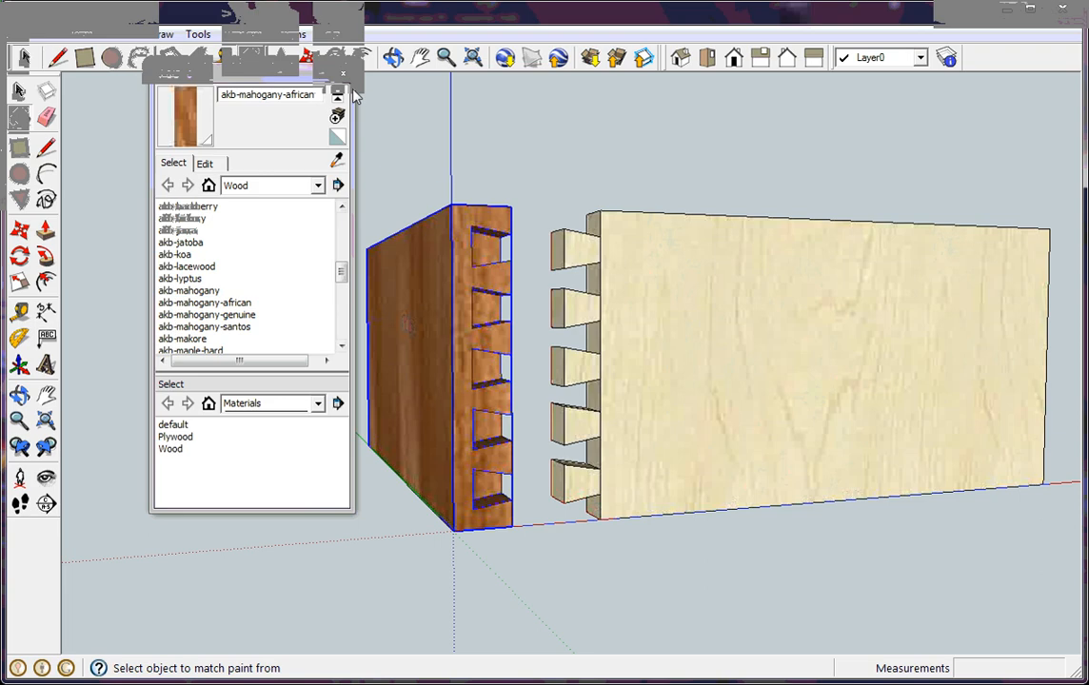
{"action": "left_click", "coordinate": [344, 74]}
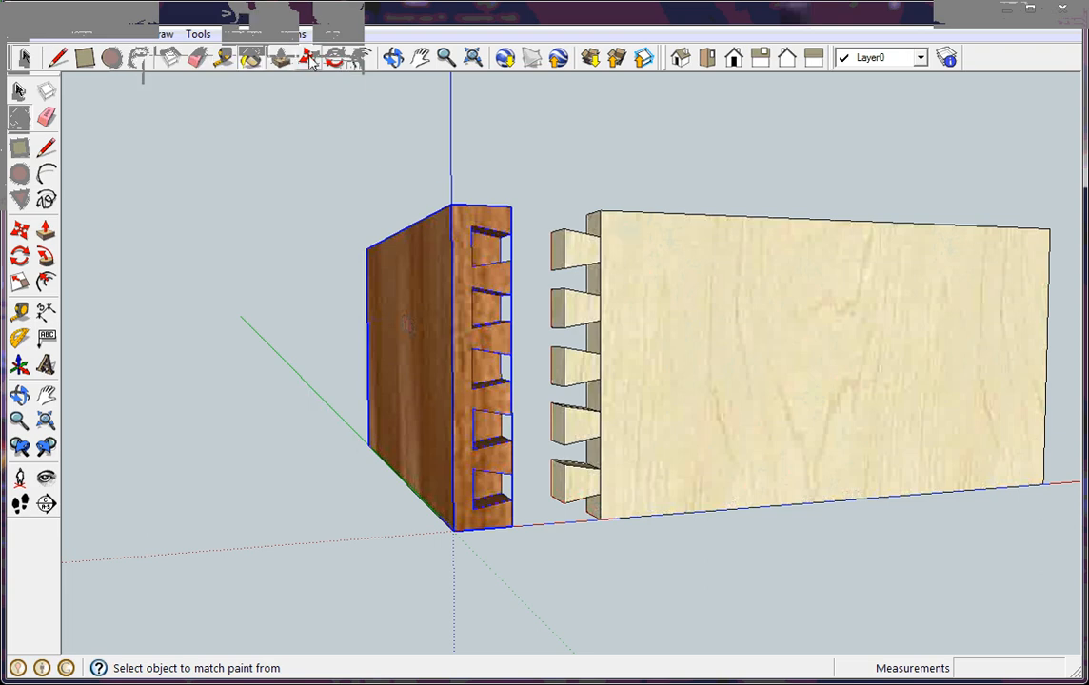
Step: Move the light tailed board about 1 3/16" along the red axis so its tails seat fully in the mahogany board's sockets
{"action": "left_click", "coordinate": [24, 59]}
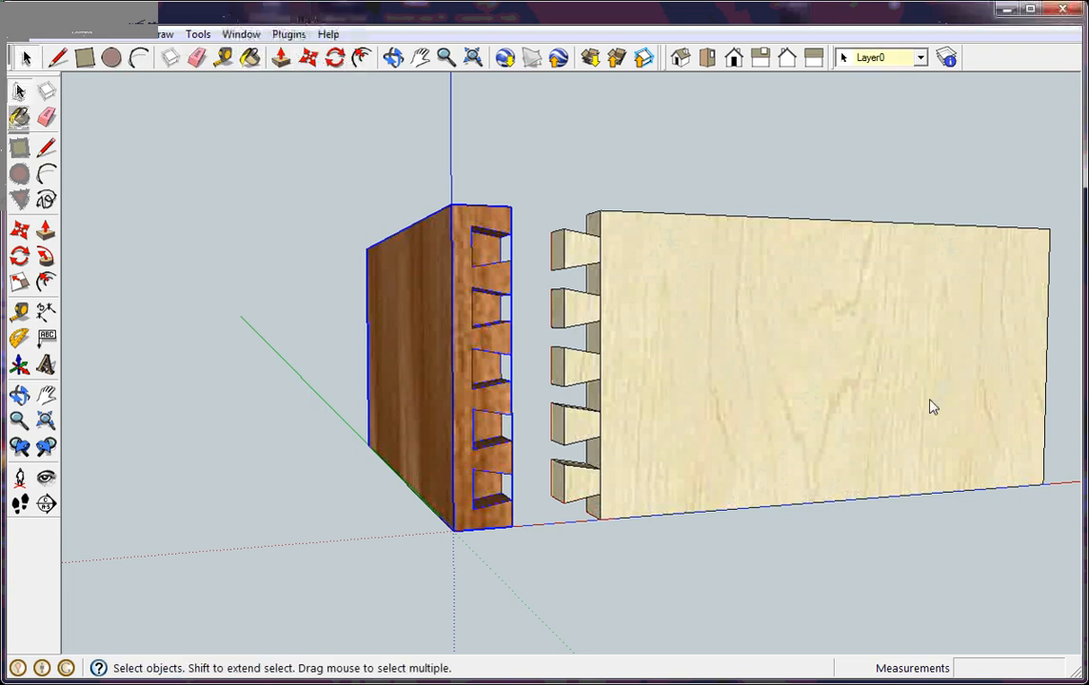
{"action": "left_click", "coordinate": [933, 408]}
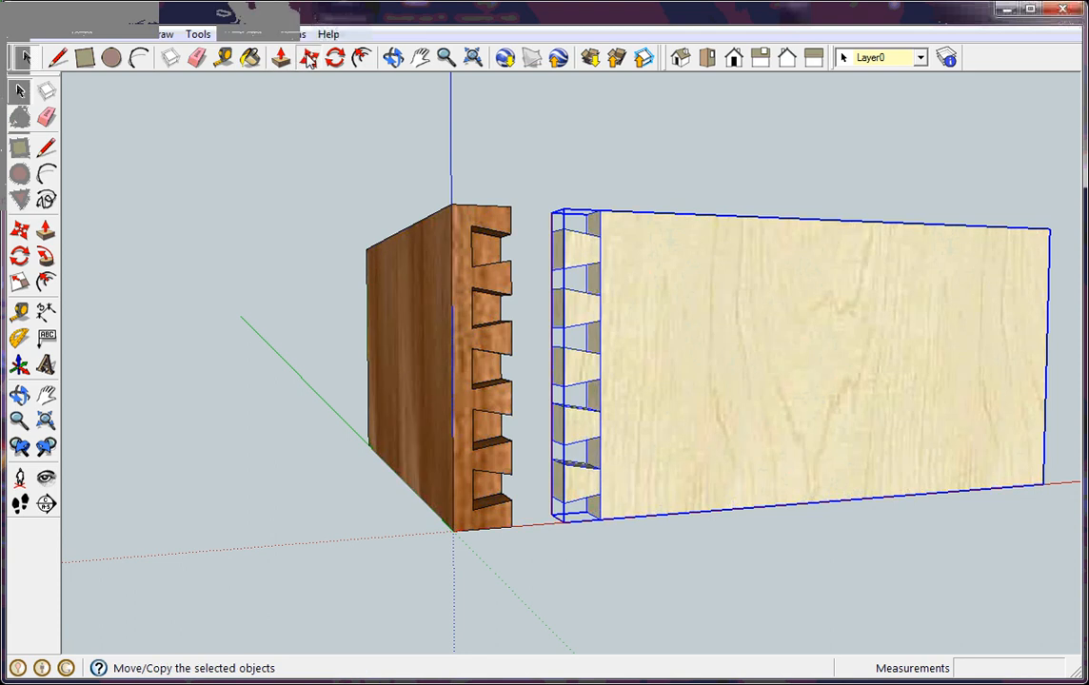
{"action": "left_click", "coordinate": [307, 58]}
{"action": "left_click", "coordinate": [600, 211]}
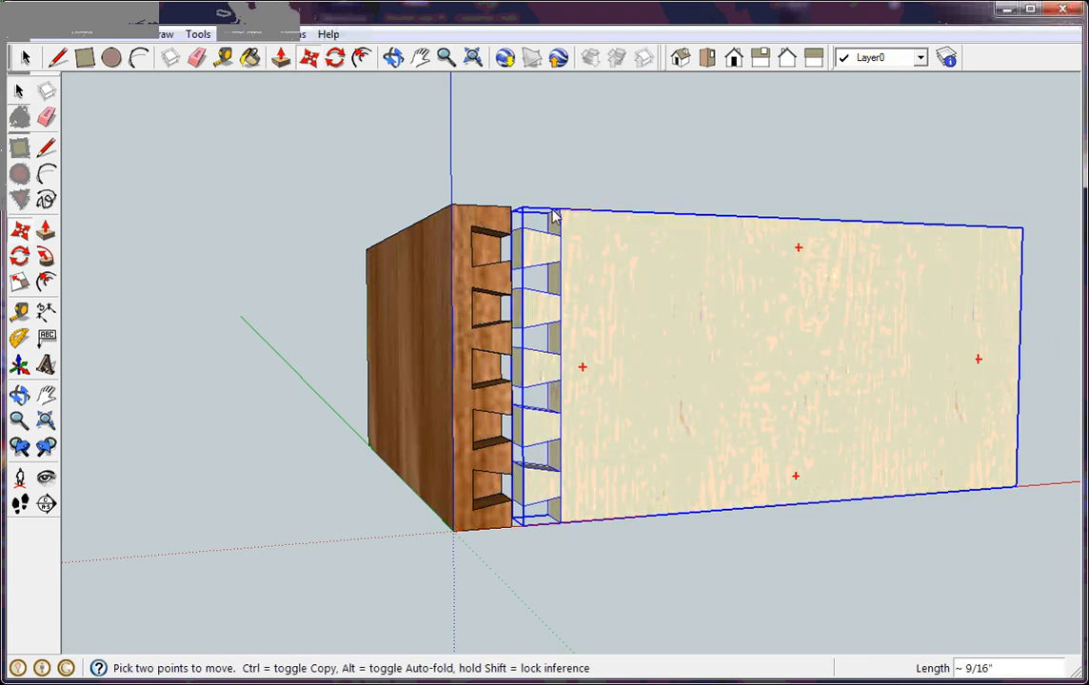
{"action": "left_click", "coordinate": [514, 211]}
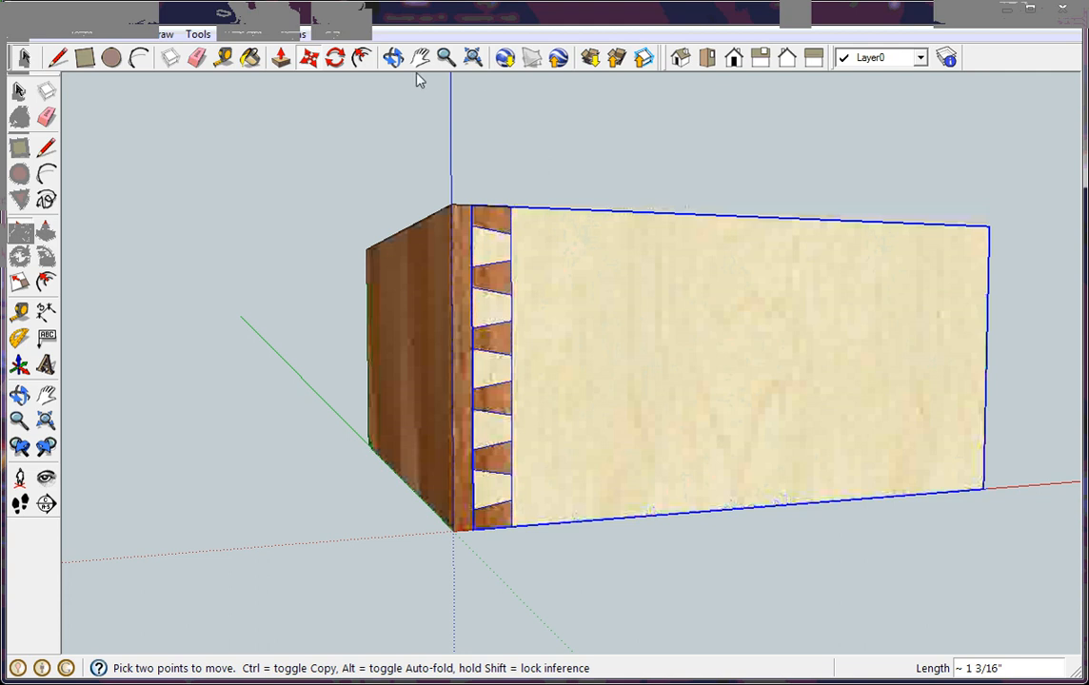
{"action": "left_click", "coordinate": [394, 59]}
{"action": "left_click_drag", "start_coordinate": [262, 221], "coordinate": [200, 241]}
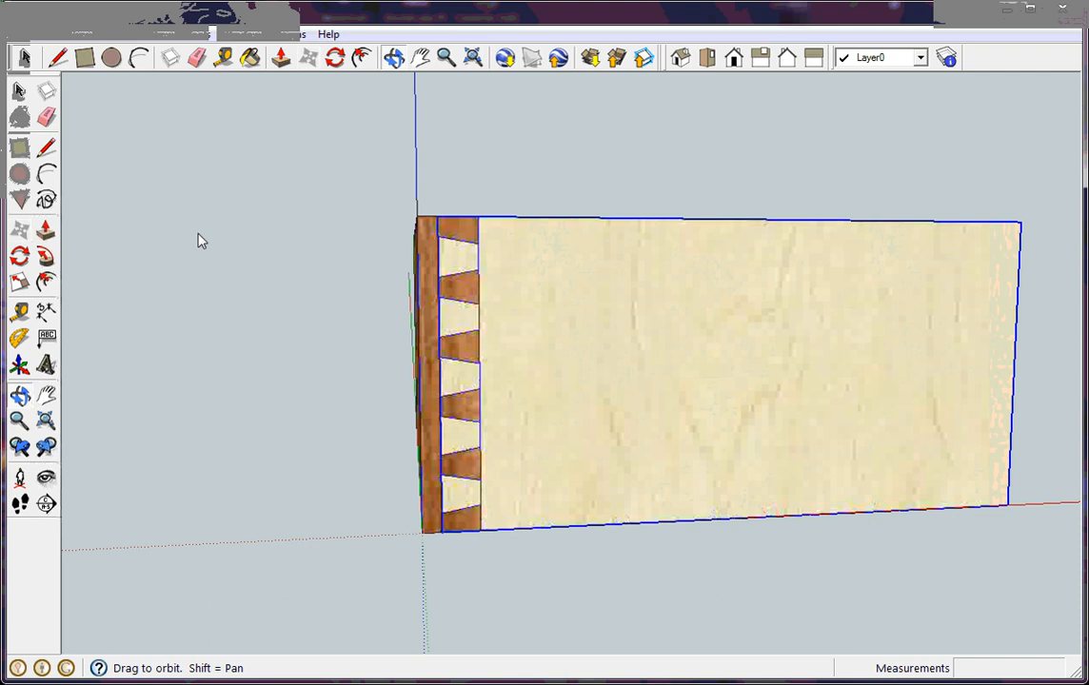